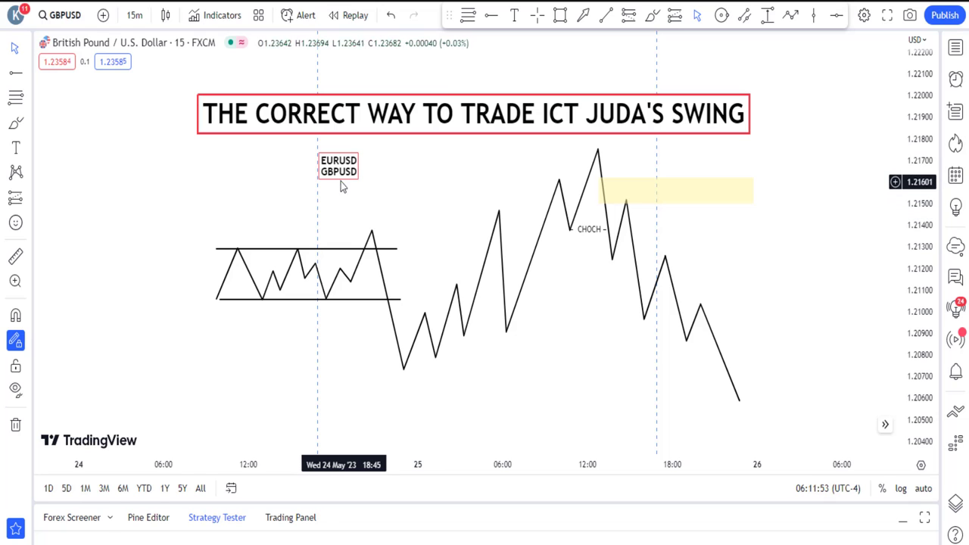
# - Move the EURUSD GBPUSD text label into the empty area above the consolidation range, just below the title
pyautogui.moveTo(338, 174)
pyautogui.mouseDown()
pyautogui.moveTo(349, 198)
pyautogui.moveTo(293, 198)
pyautogui.moveTo(259, 161)
pyautogui.mouseUp()
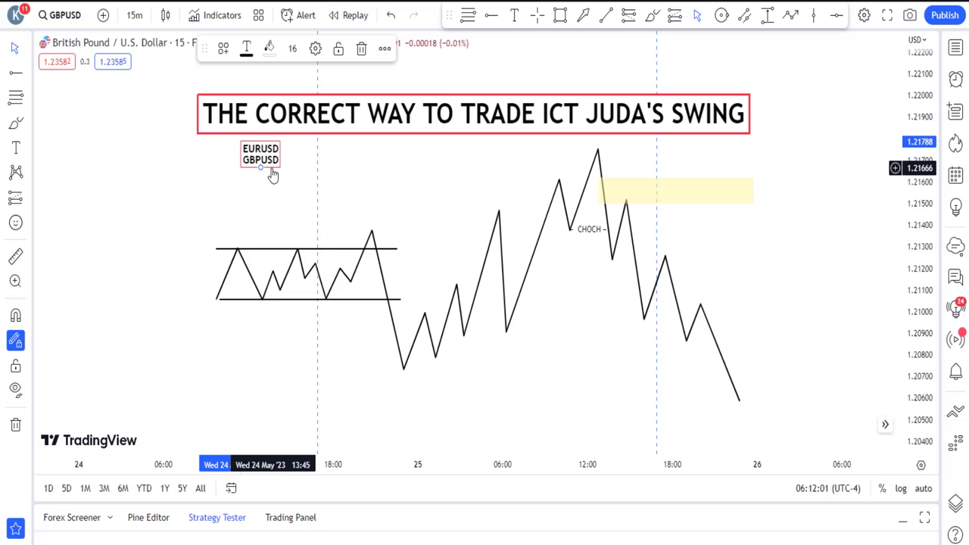
pyautogui.click(240, 254)
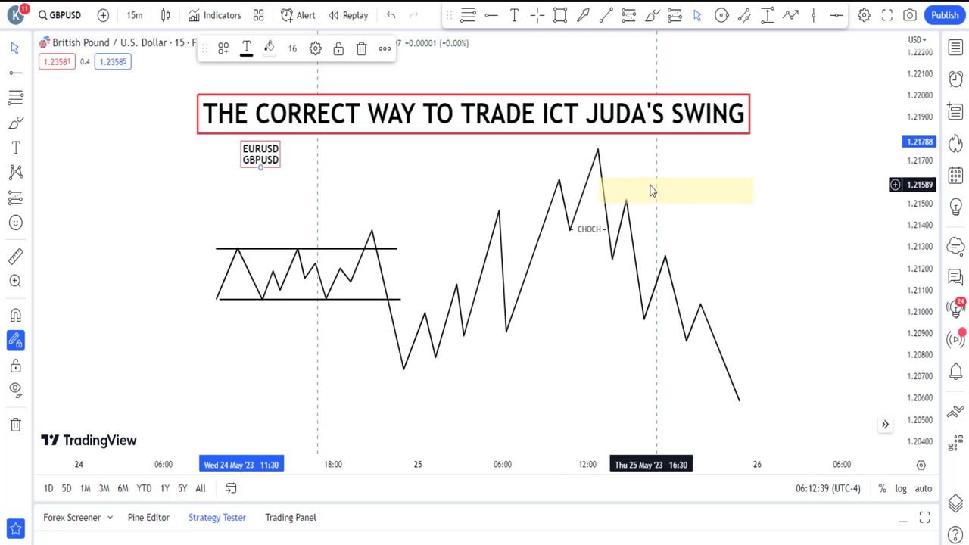
pyautogui.click(675, 17)
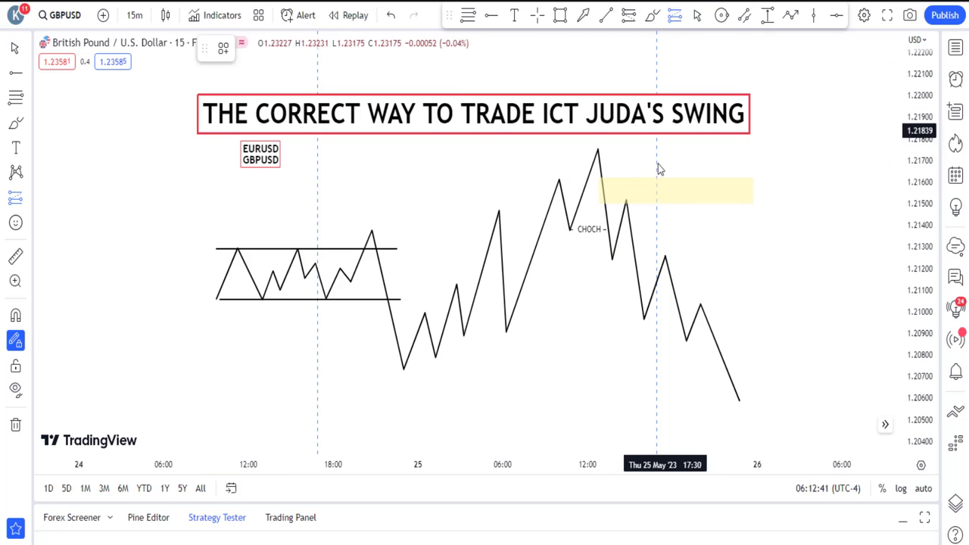
pyautogui.click(616, 202)
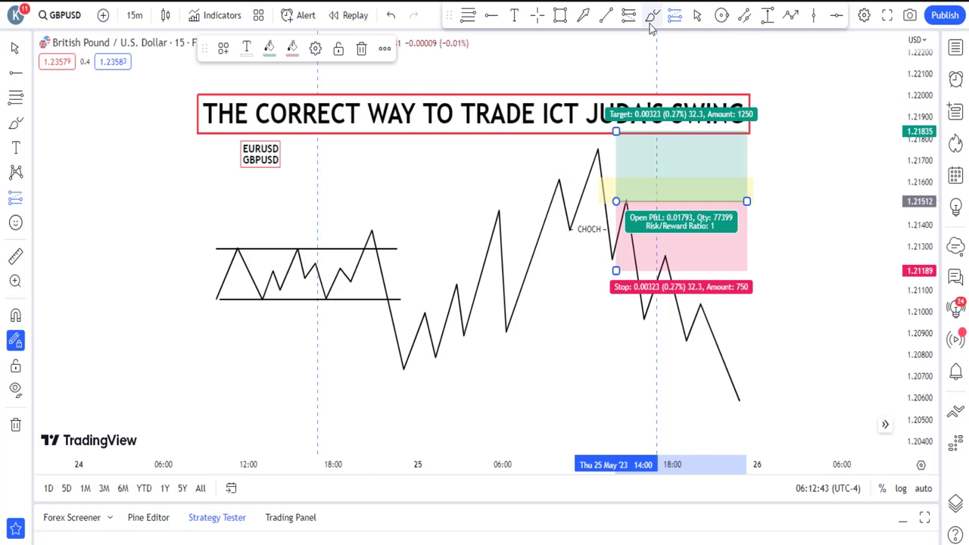
pyautogui.click(361, 48)
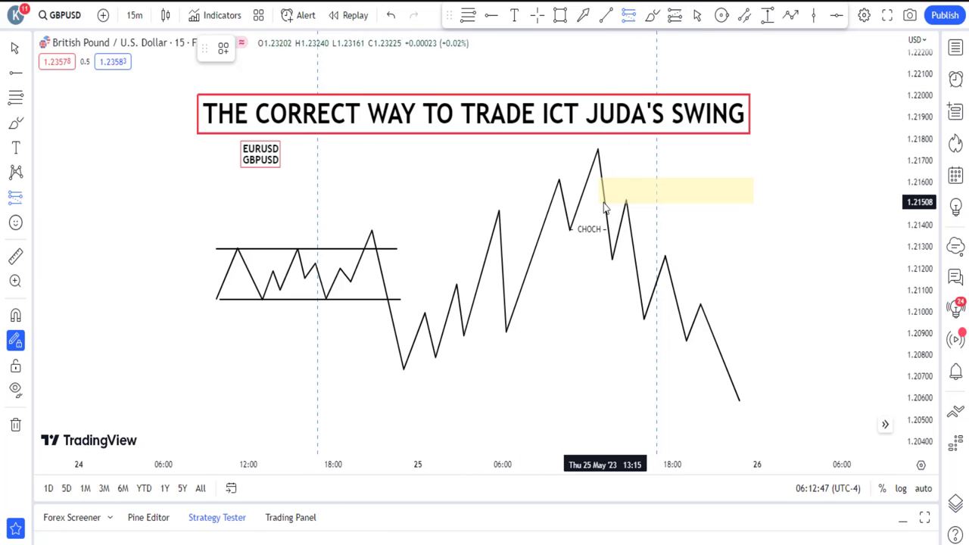
# - Draw a short position from about 1.21508 at the yellow zone, with its stop at about 1.21685 and target at about 1.20805
pyautogui.hotkey('ctrl', 'z')
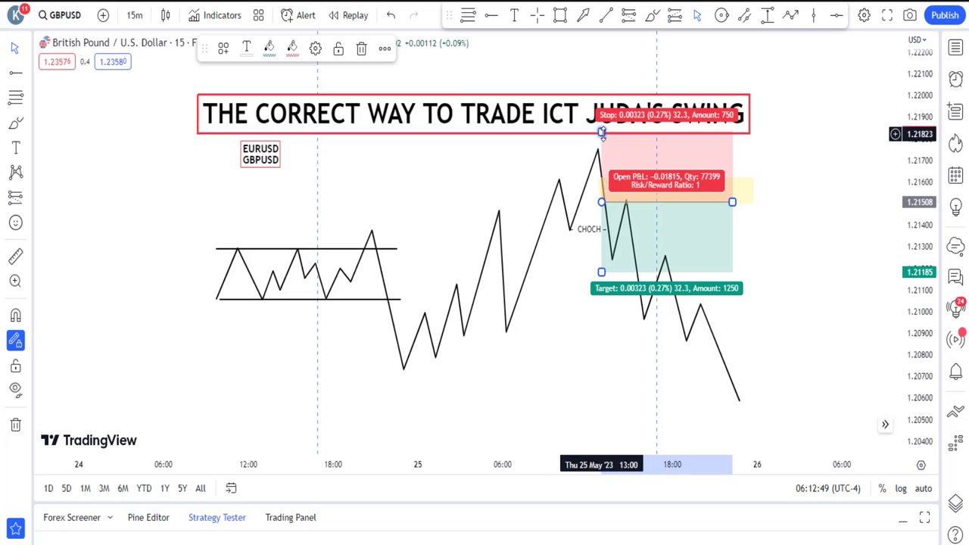
pyautogui.moveTo(601, 132); pyautogui.dragTo(601, 163)
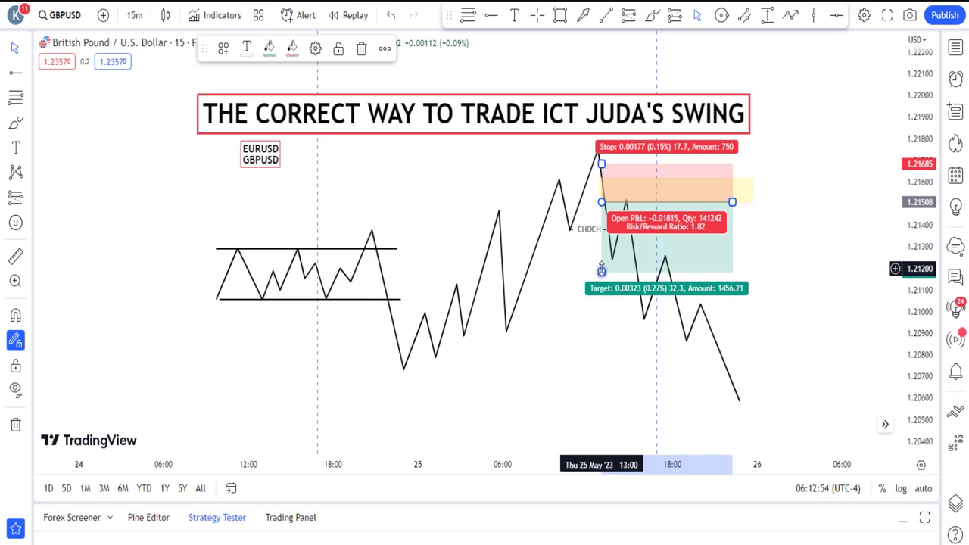
pyautogui.moveTo(601, 271); pyautogui.dragTo(601, 353)
pyautogui.click(762, 247)
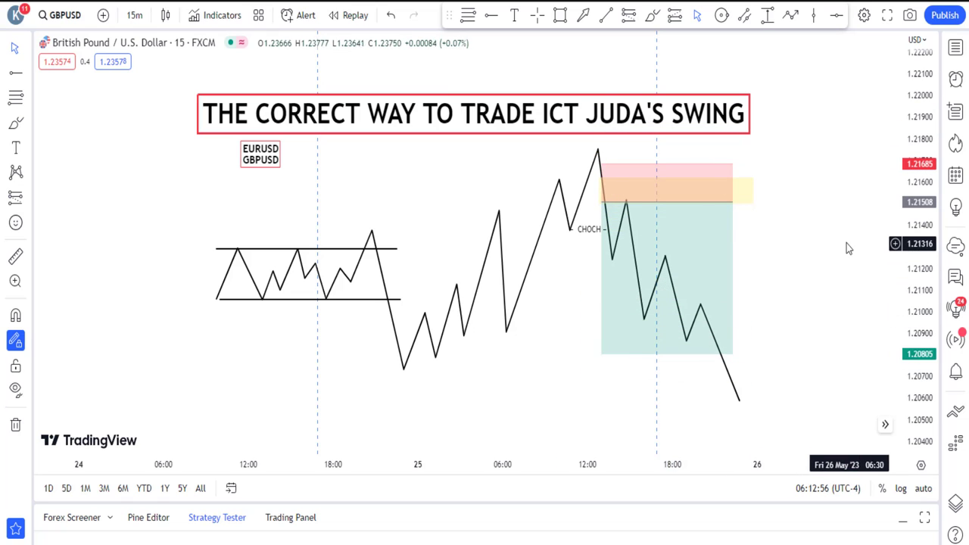
# - Switch the GBPUSD chart to the 5-minute timeframe and enable automatic price scaling
pyautogui.moveTo(806, 121); pyautogui.dragTo(849, 378)
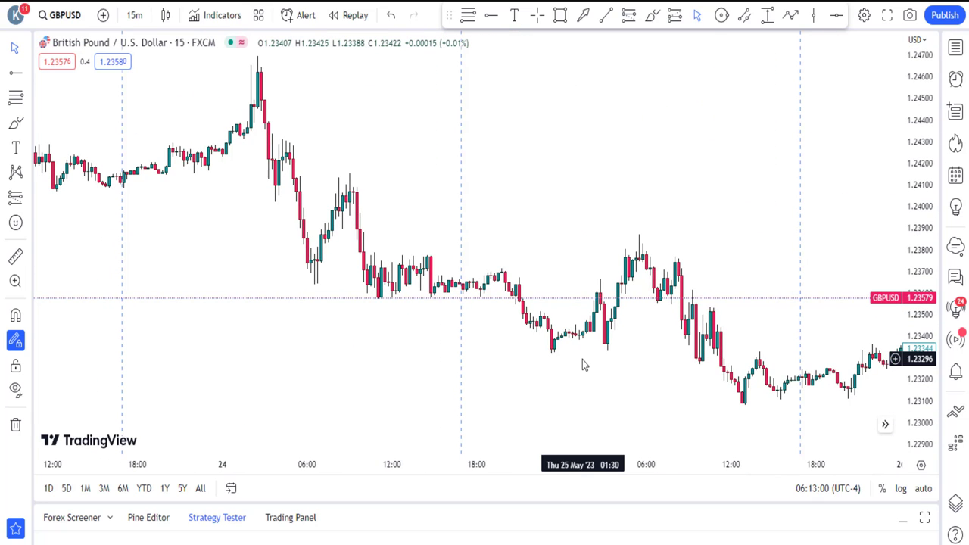
pyautogui.click(136, 16)
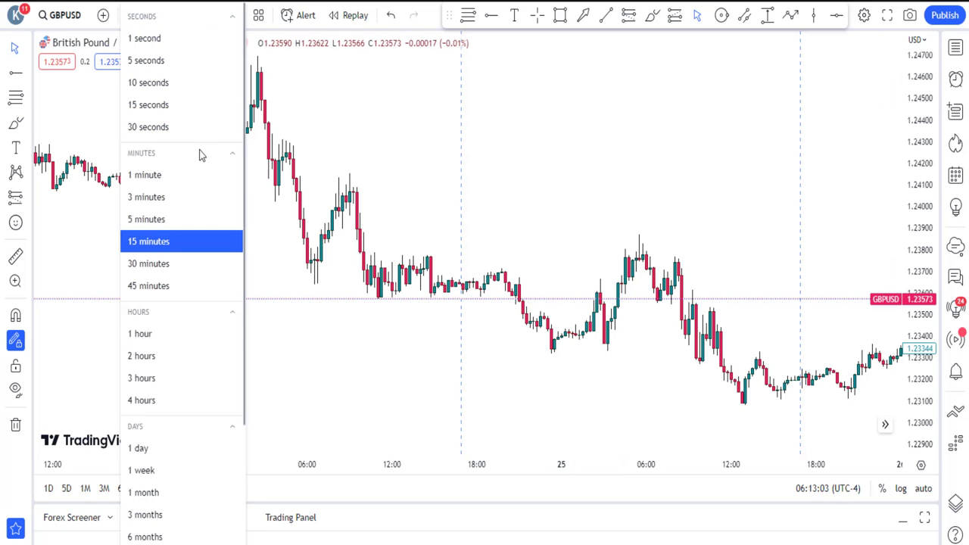
pyautogui.click(144, 218)
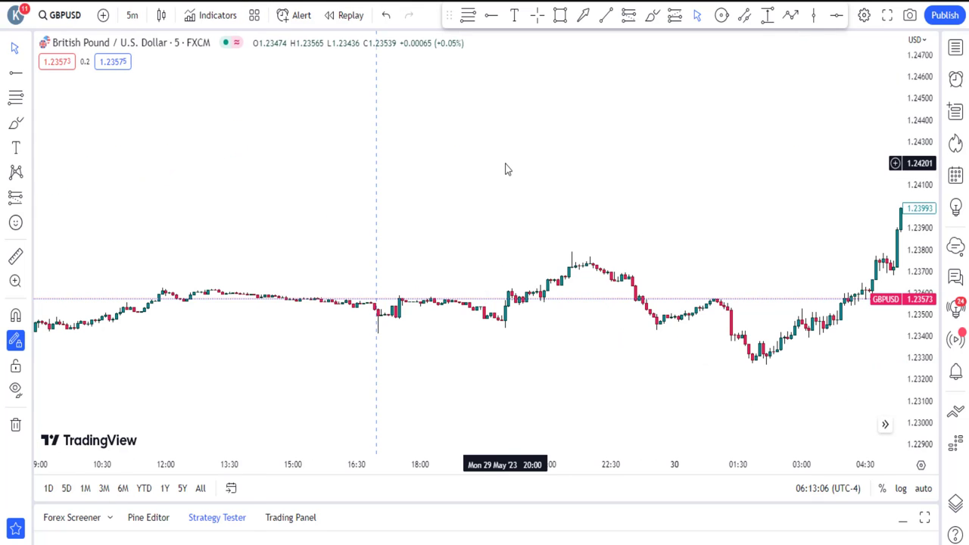
pyautogui.click(922, 488)
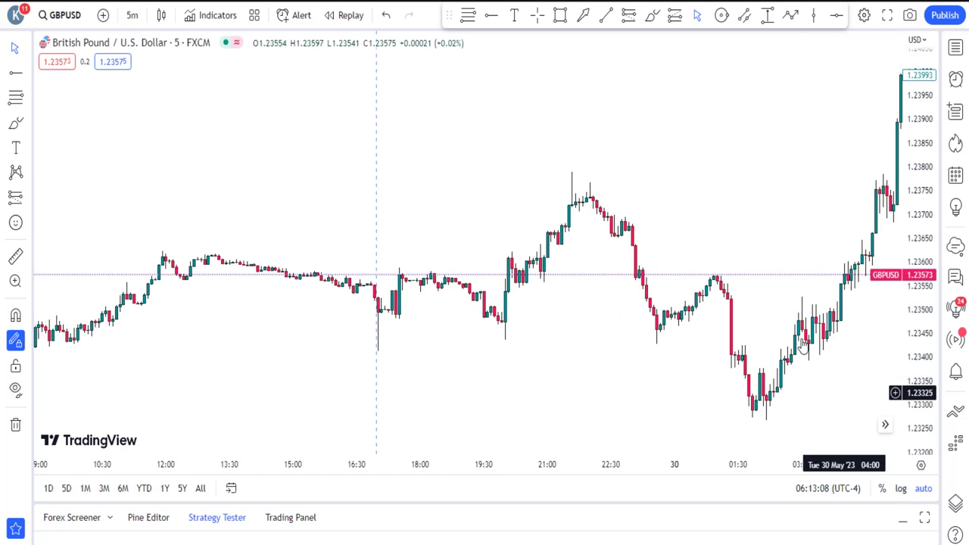
pyautogui.moveTo(727, 208); pyautogui.dragTo(654, 183)
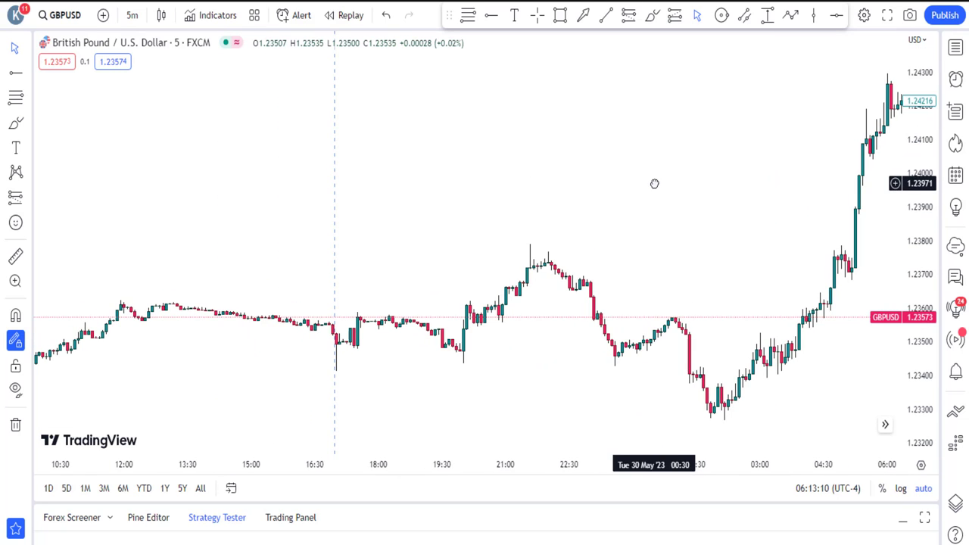
pyautogui.moveTo(482, 199); pyautogui.dragTo(657, 148)
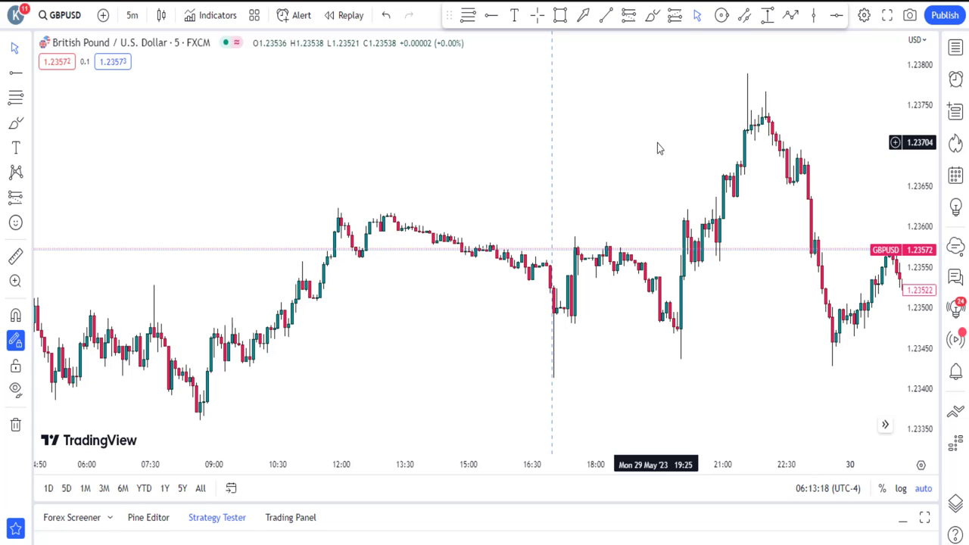
# - Search the indicators for "SESSIO" and add Sessions [LuxAlgo] to the chart
pyautogui.click(219, 15)
pyautogui.write('SE')
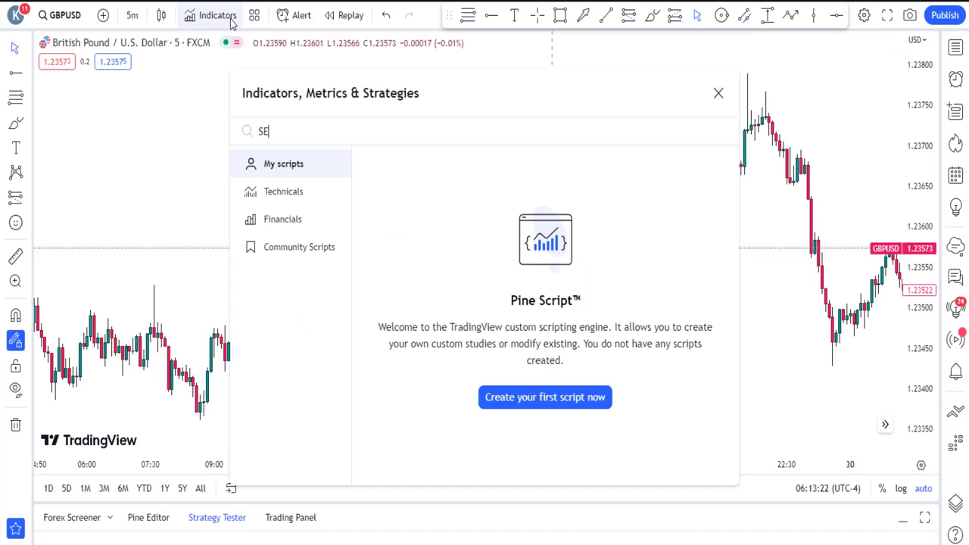
pyautogui.write('SSIO')
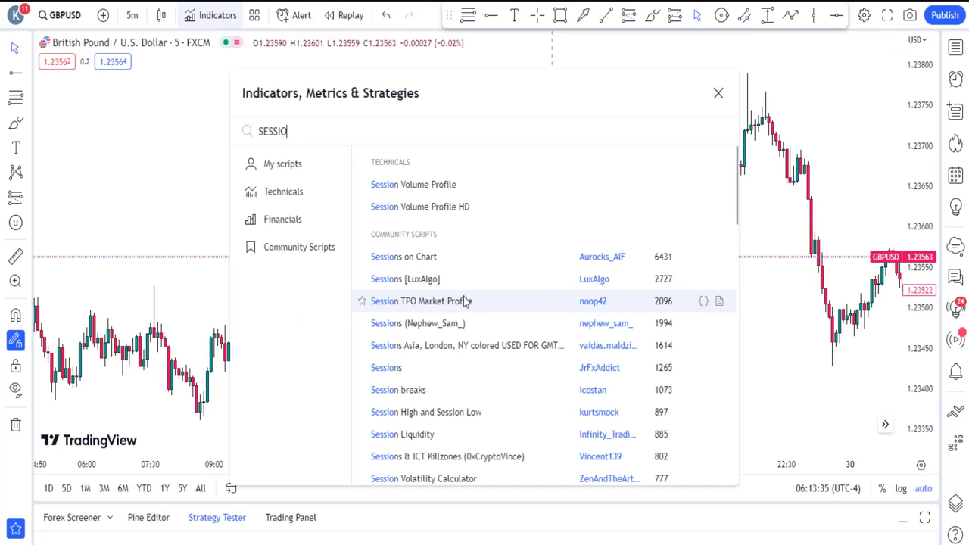
pyautogui.click(427, 279)
pyautogui.click(718, 93)
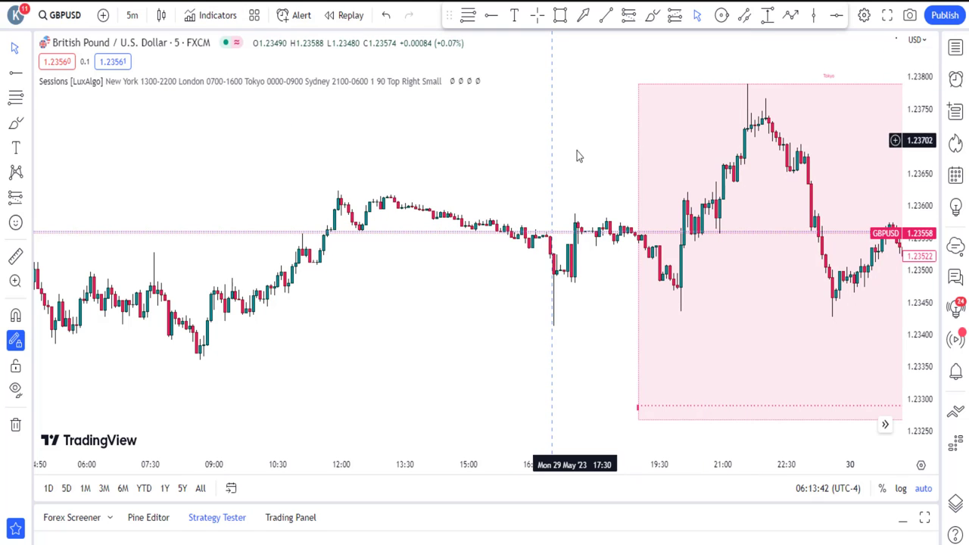
# - Reset the Sessions [LuxAlgo] indicator's settings to their defaults and apply them
pyautogui.moveTo(545, 160); pyautogui.dragTo(171, 175)
pyautogui.moveTo(389, 201); pyautogui.dragTo(238, 136)
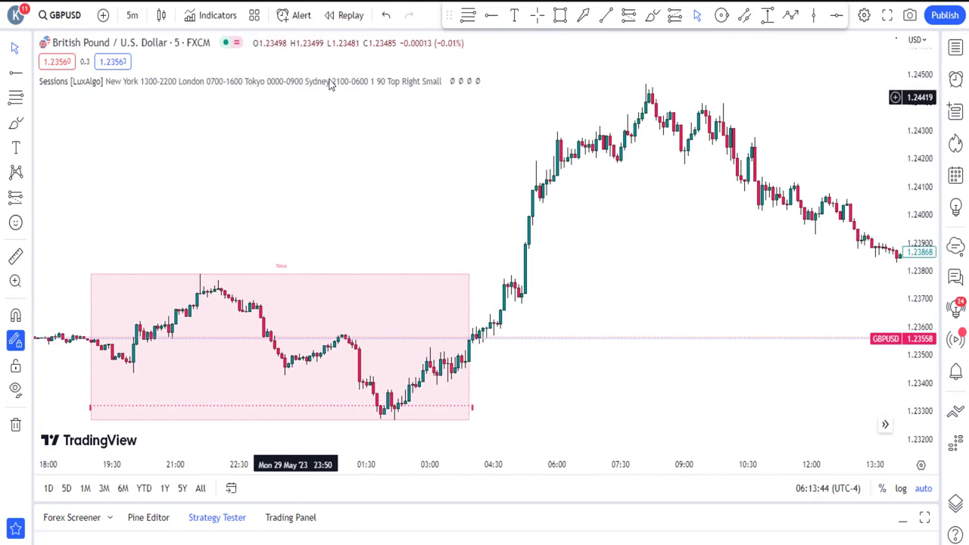
pyautogui.click(469, 81)
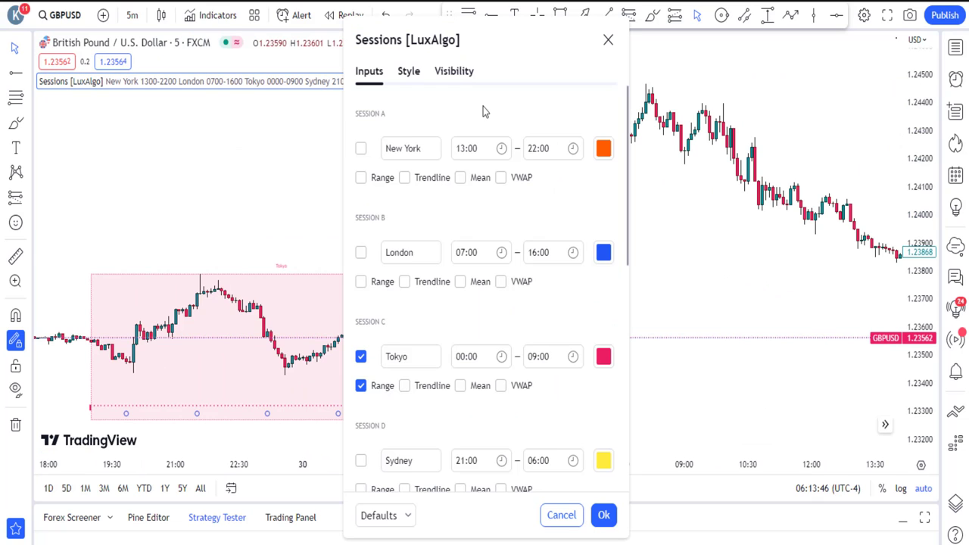
pyautogui.scroll(-10, 406, 473)
pyautogui.click(407, 515)
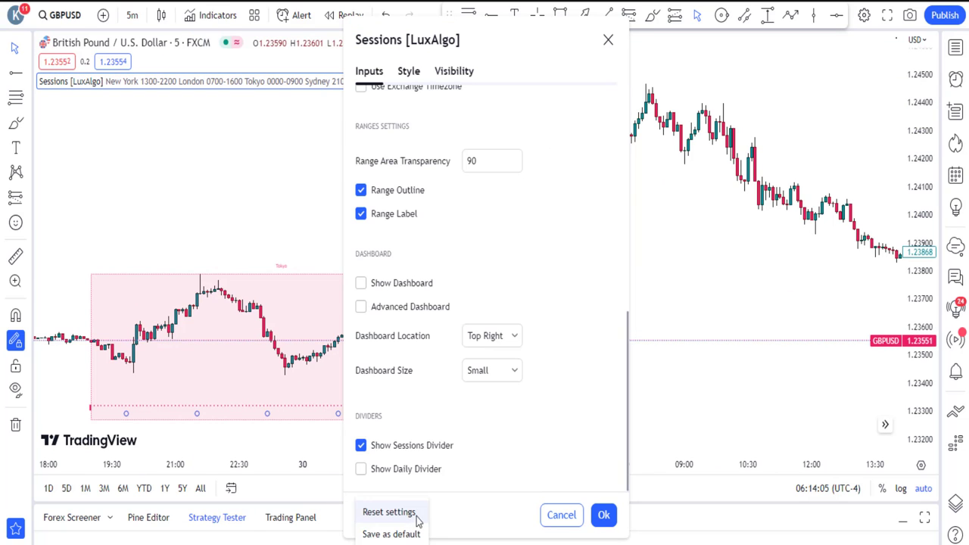
pyautogui.click(389, 512)
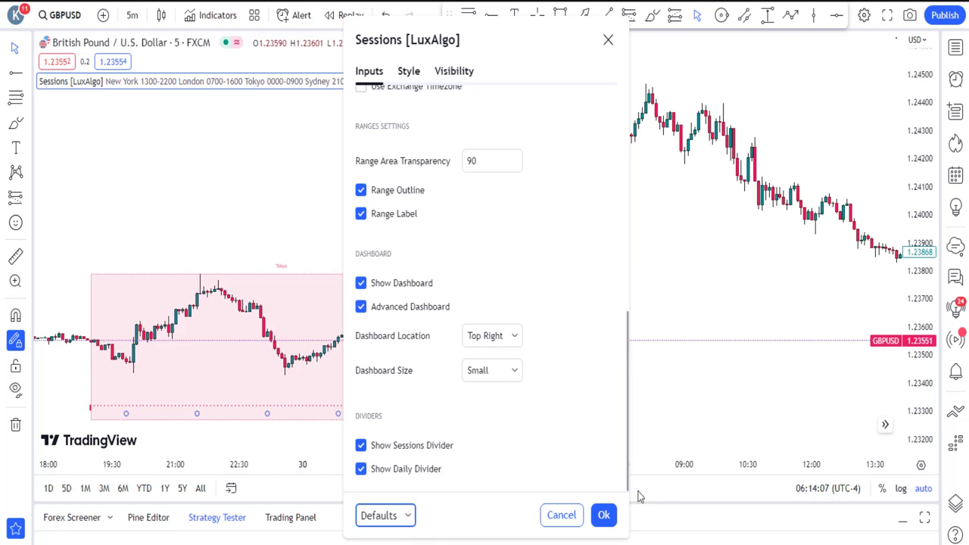
pyautogui.click(603, 515)
# - Switch the GBPUSD chart back to the 15-minute timeframe and show the sessions around 29 May
pyautogui.scroll(-4, 688, 276)
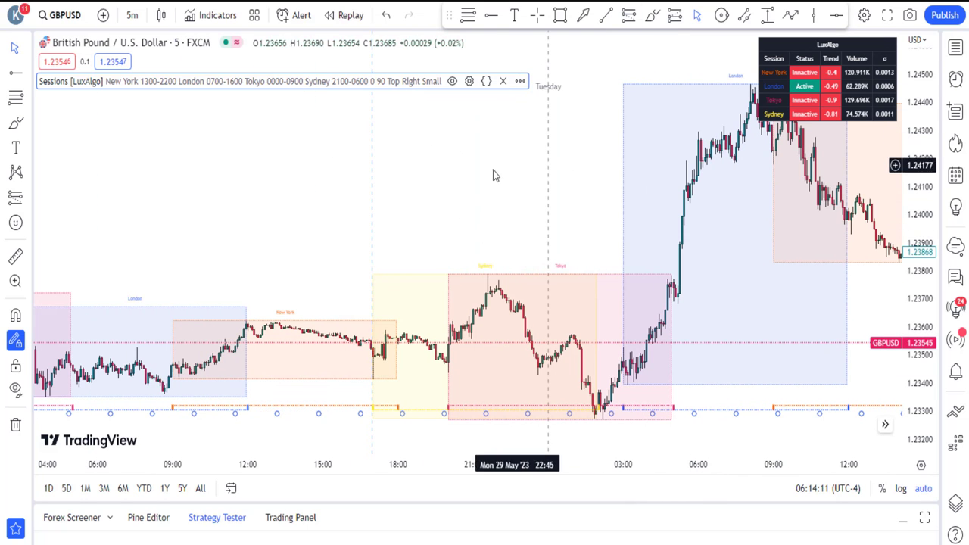
pyautogui.moveTo(493, 173); pyautogui.dragTo(335, 97)
pyautogui.click(134, 16)
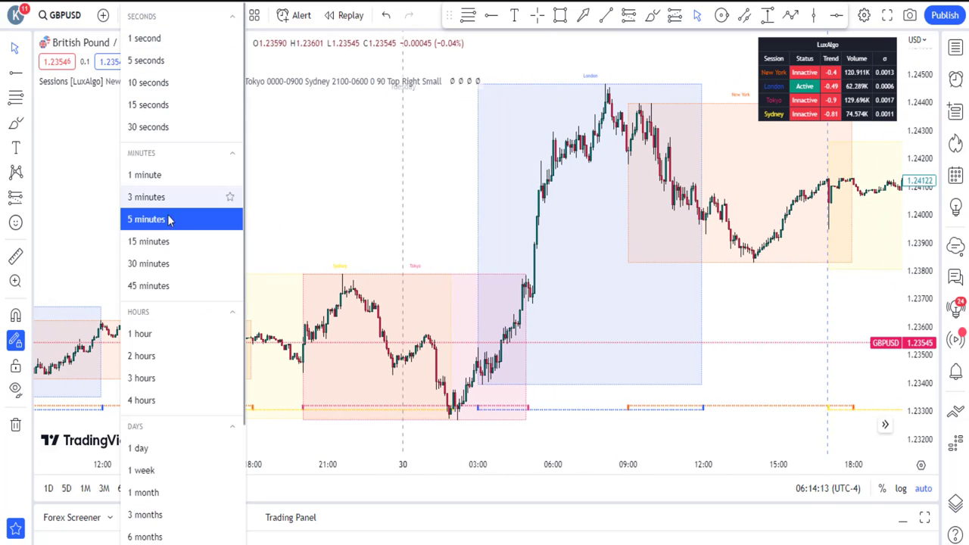
pyautogui.click(227, 239)
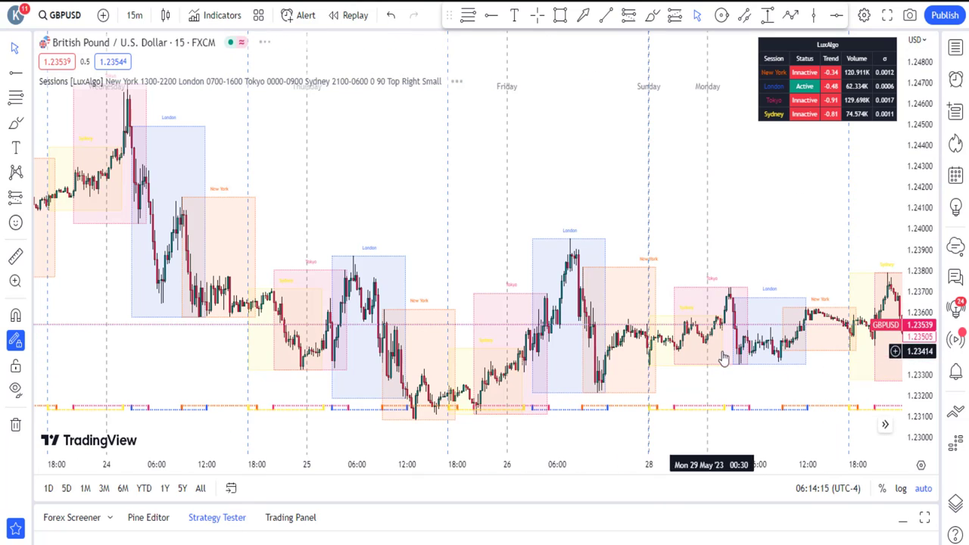
pyautogui.moveTo(660, 214); pyautogui.dragTo(571, 141)
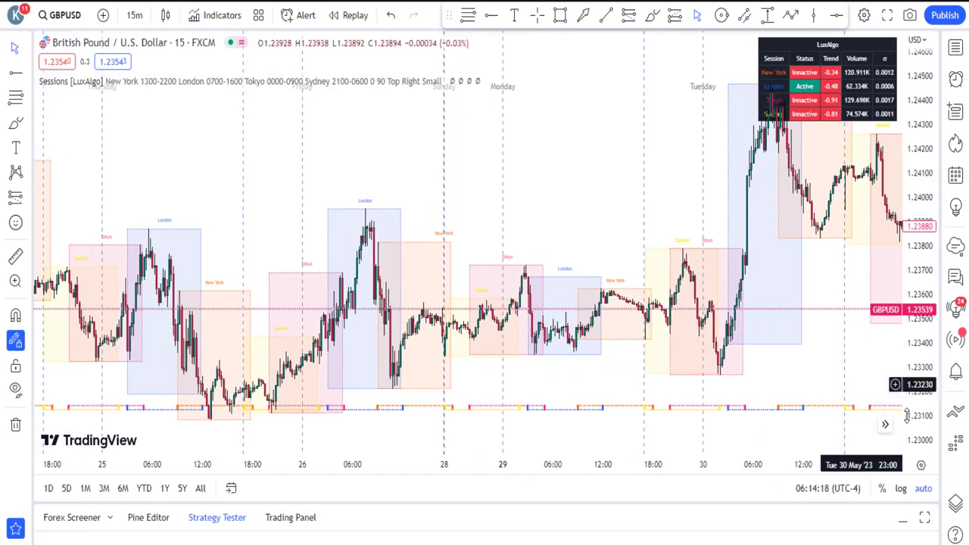
pyautogui.scroll(3, 499, 212)
pyautogui.hscroll(-1, 450, 140)
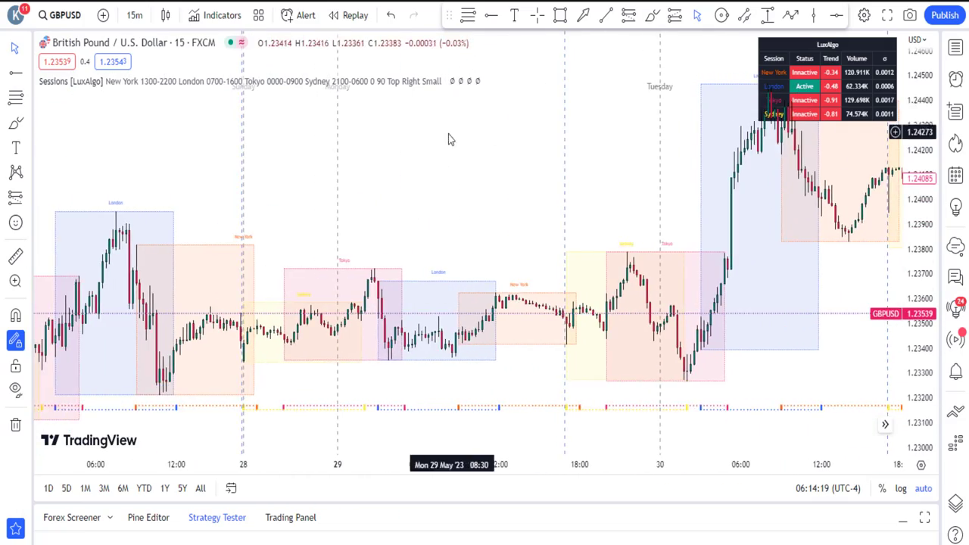
pyautogui.scroll(2, 522, 121)
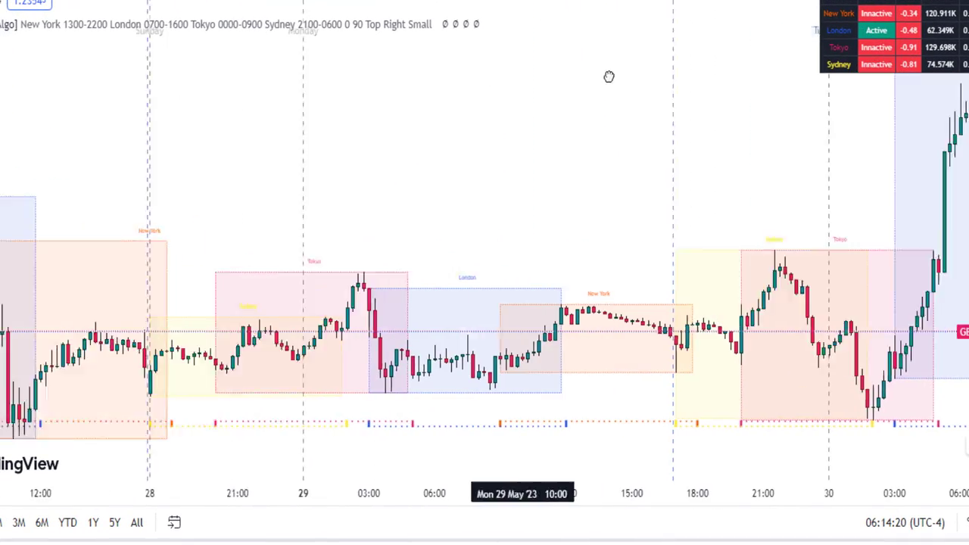
pyautogui.moveTo(609, 77); pyautogui.dragTo(629, 78)
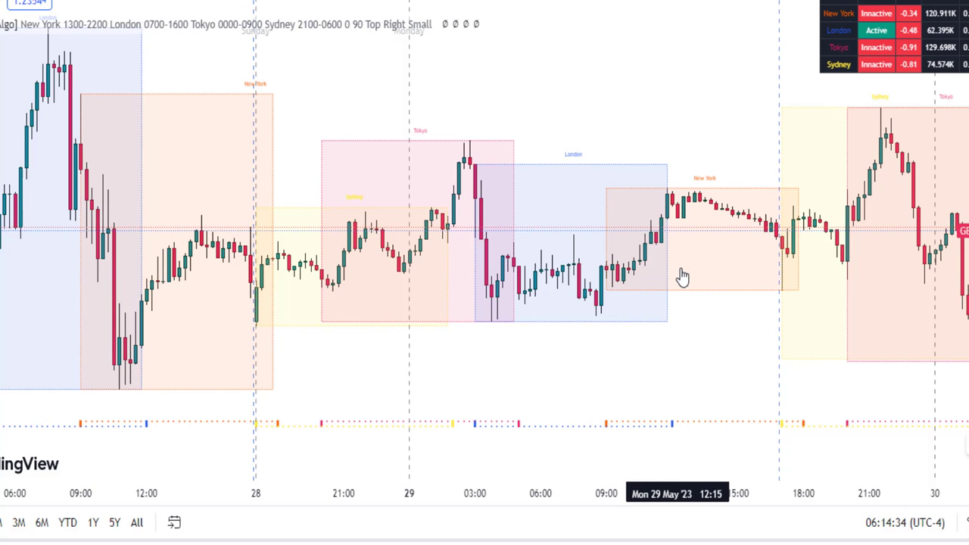
# - Disable the New York, London and Sydney sessions and their ranges in the Sessions [LuxAlgo] settings, keeping Tokyo enabled
pyautogui.moveTo(324, 32)
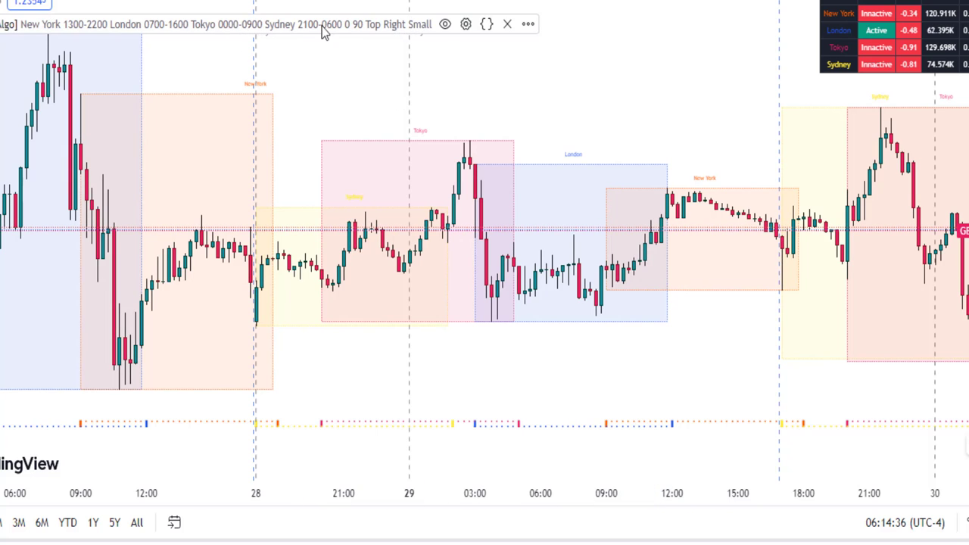
pyautogui.click(466, 25)
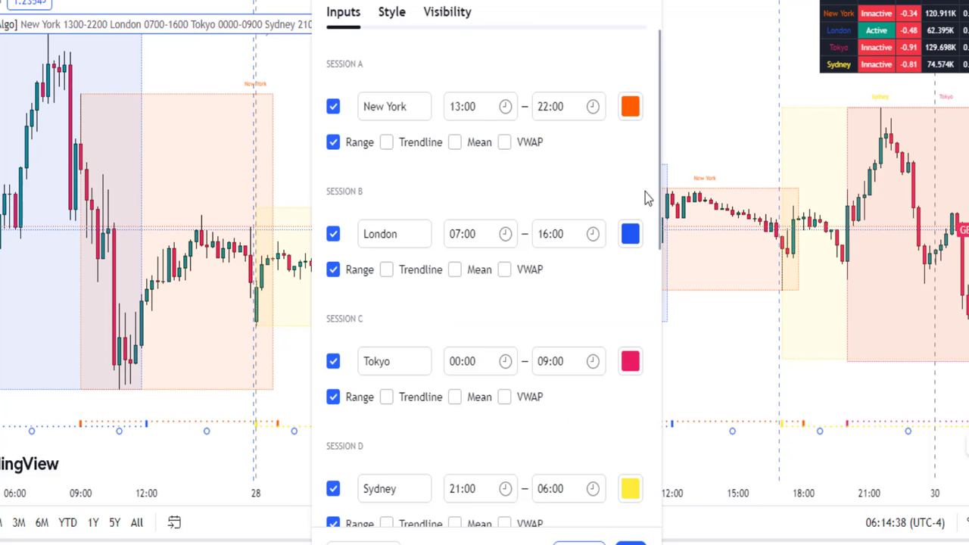
pyautogui.click(334, 108)
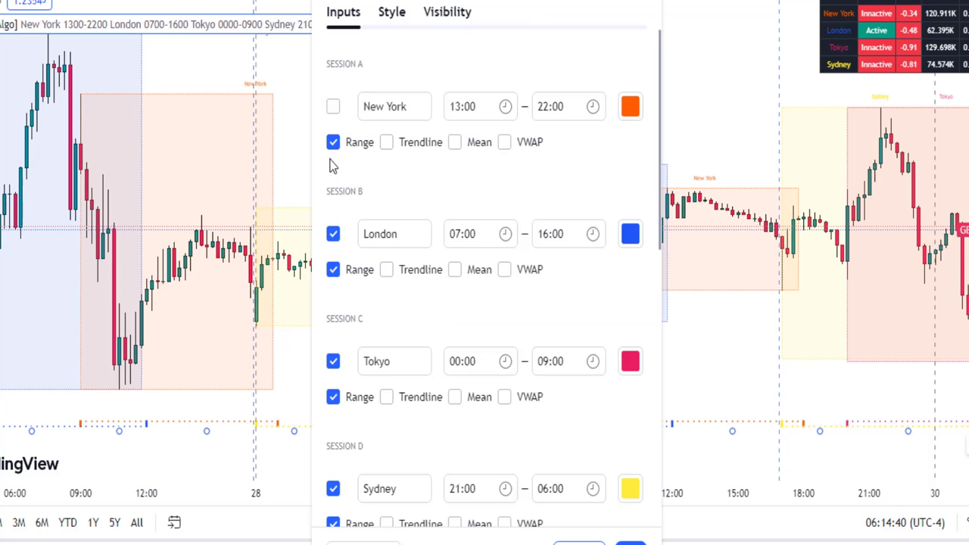
pyautogui.click(334, 235)
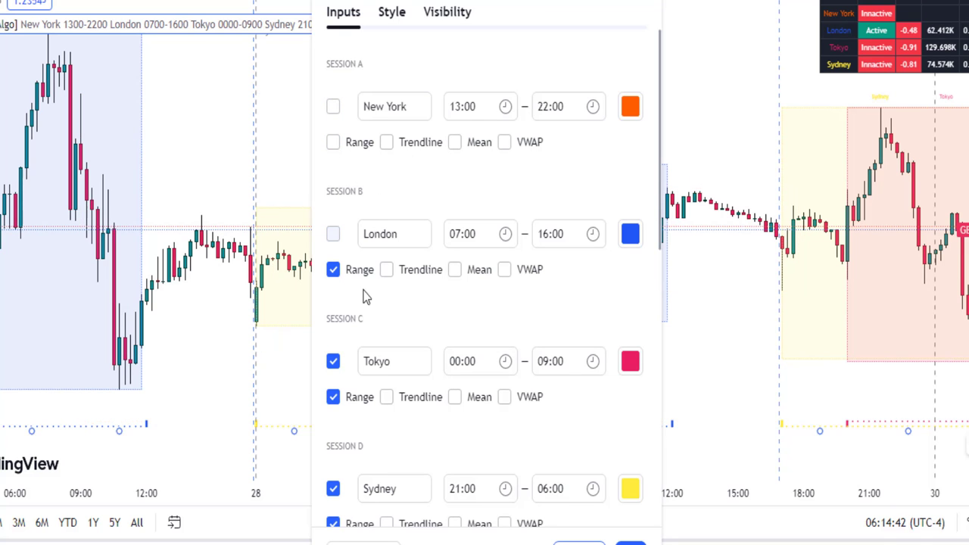
pyautogui.click(333, 270)
pyautogui.scroll(-5, 372, 331)
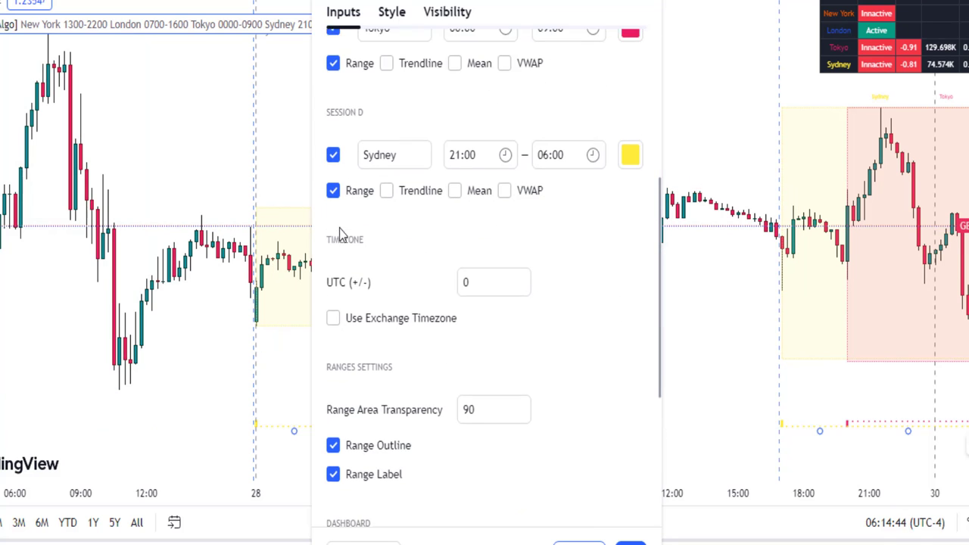
pyautogui.scroll(2, 350, 201)
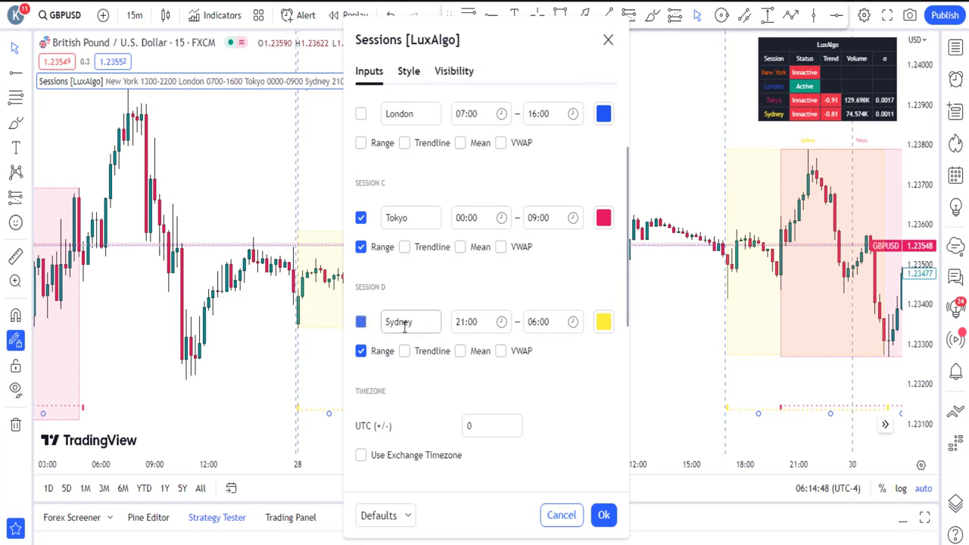
pyautogui.click(359, 353)
pyautogui.scroll(-4, 413, 375)
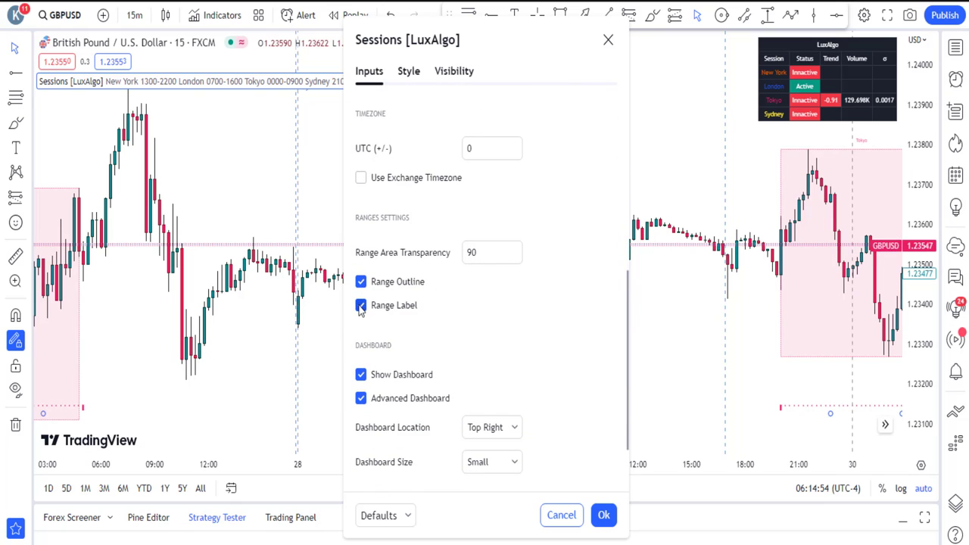
# - Turn off the dashboard, advanced dashboard, sessions divider and daily divider in the Sessions [LuxAlgo] settings and apply the changes
pyautogui.scroll(-2, 364, 295)
pyautogui.click(369, 285)
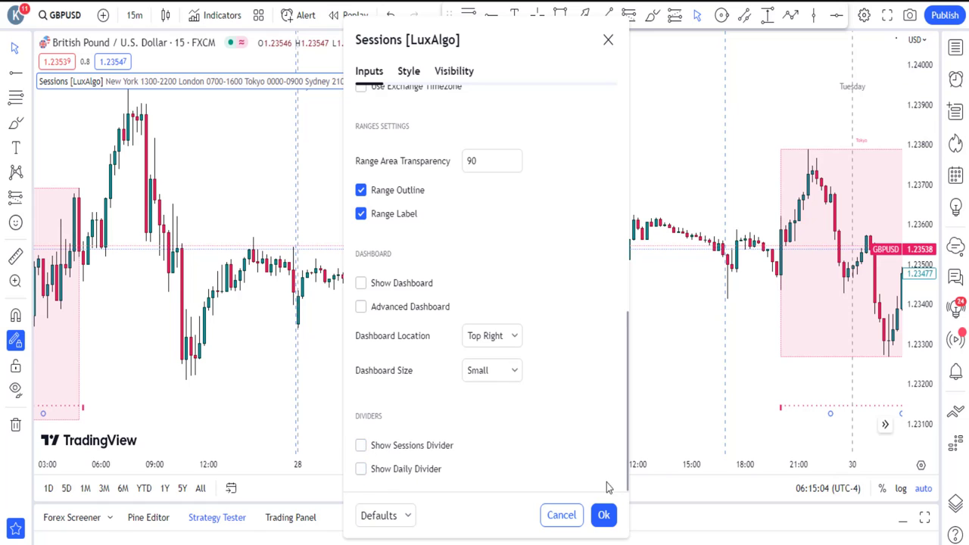
pyautogui.click(604, 516)
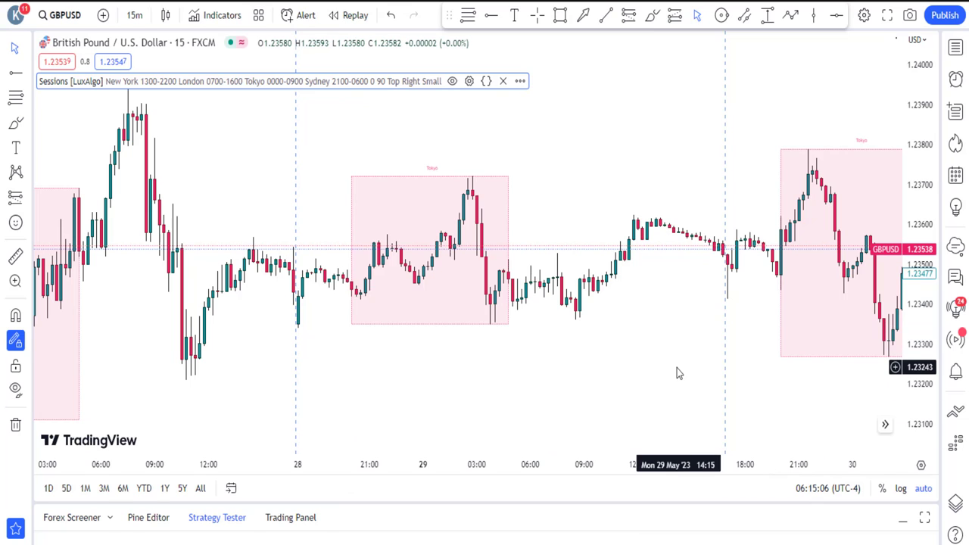
# - Switch GBPUSD to the 5-minute timeframe and examine the Tokyo session range and following price move on 30 May
pyautogui.moveTo(677, 367); pyautogui.dragTo(629, 363)
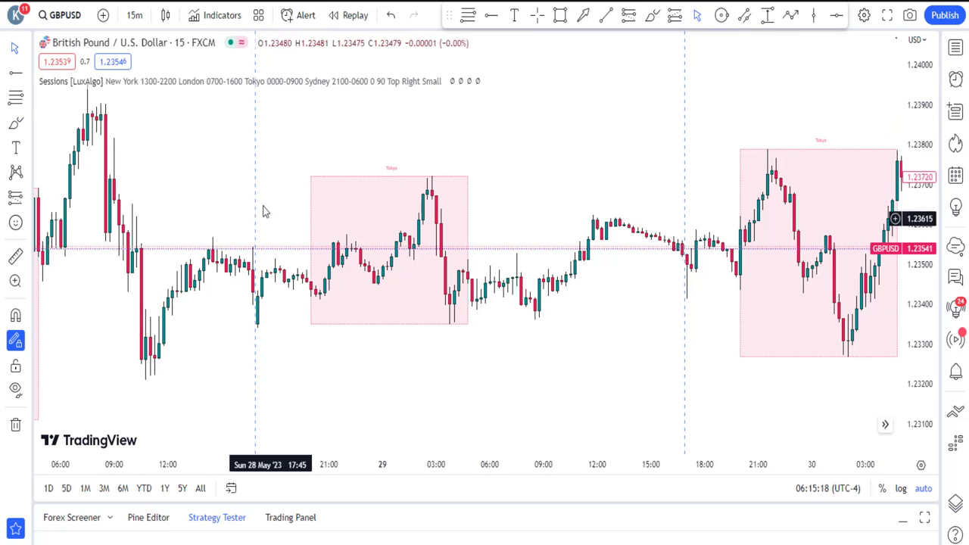
pyautogui.scroll(1, 424, 287)
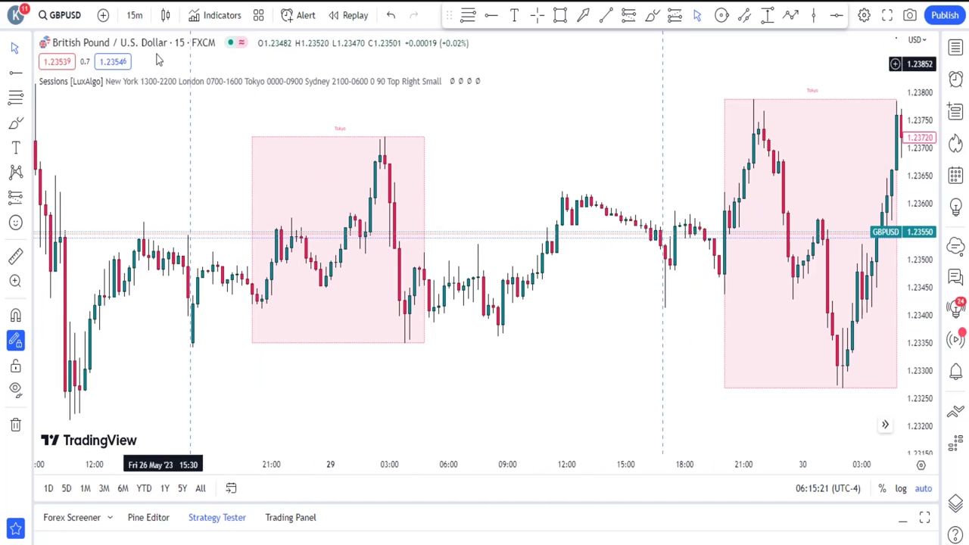
pyautogui.click(133, 15)
pyautogui.click(144, 221)
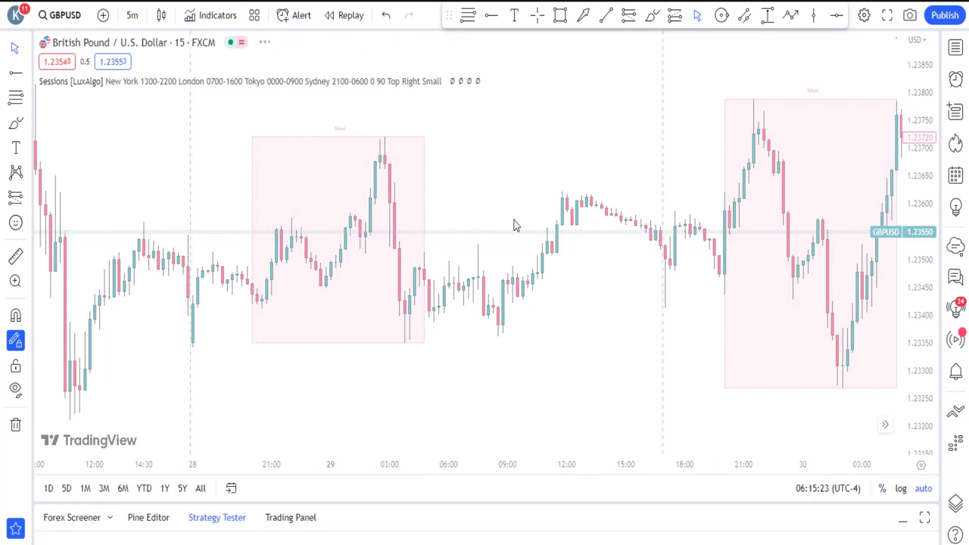
pyautogui.moveTo(386, 316); pyautogui.dragTo(841, 328)
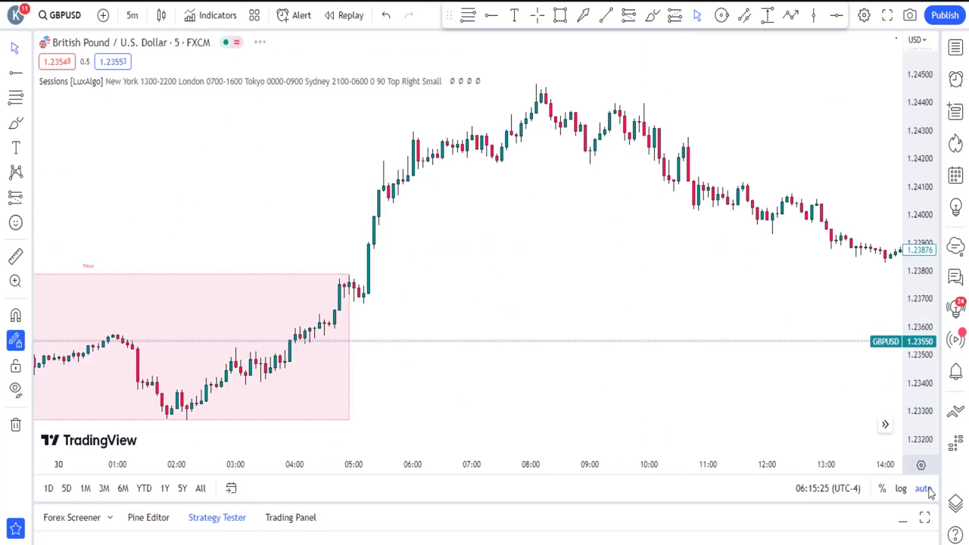
pyautogui.moveTo(692, 189); pyautogui.dragTo(789, 205)
pyautogui.moveTo(278, 303)
pyautogui.mouseDown()
pyautogui.moveTo(558, 310)
pyautogui.moveTo(791, 346)
pyautogui.mouseUp()
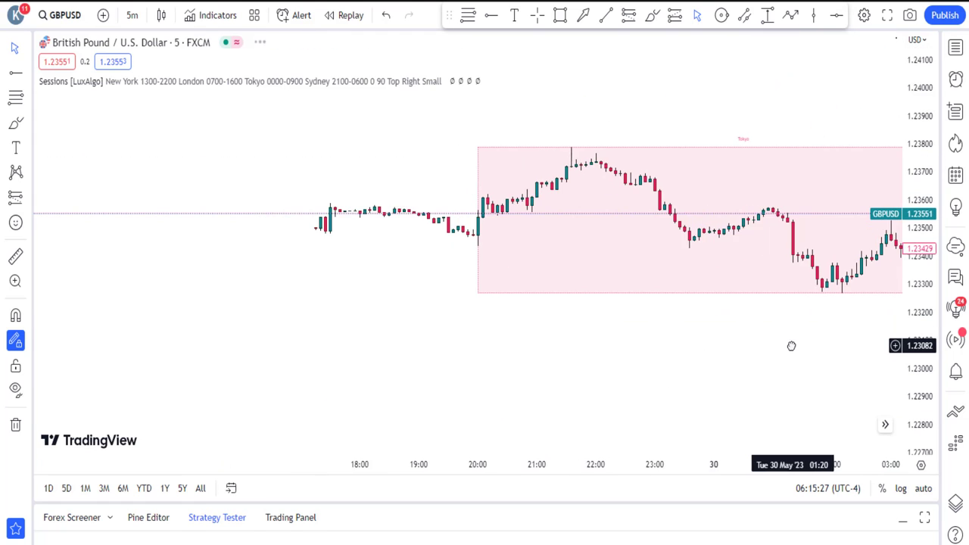
pyautogui.scroll(-5, 676, 351)
pyautogui.moveTo(731, 361); pyautogui.dragTo(383, 357)
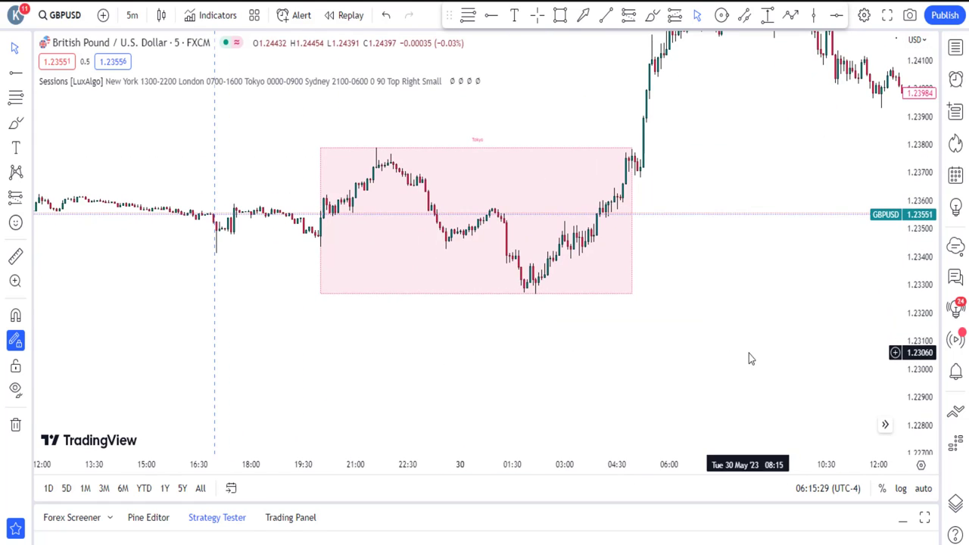
pyautogui.moveTo(749, 357); pyautogui.dragTo(587, 356)
# - Return the chart to the 15-minute timeframe and locate the Tokyo session of 25 May
pyautogui.click(141, 20)
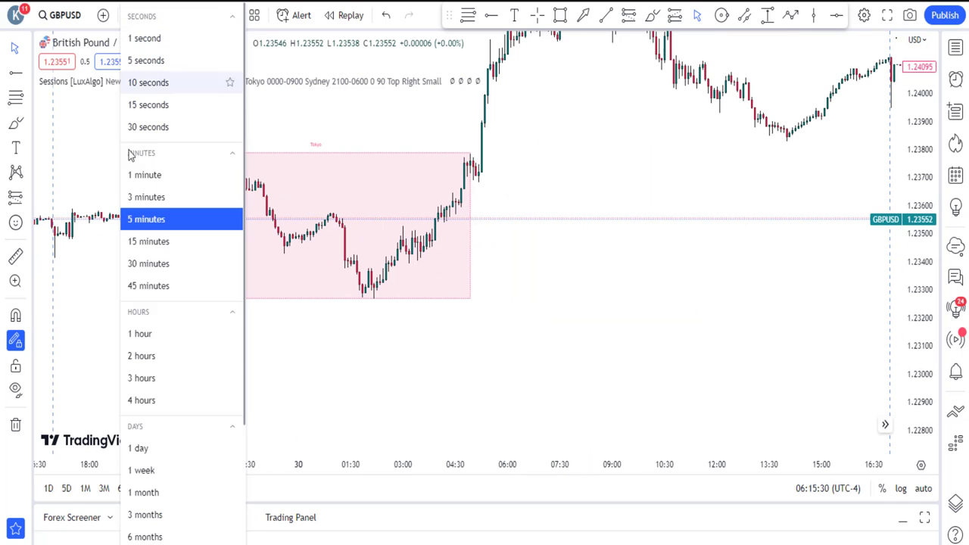
pyautogui.click(149, 244)
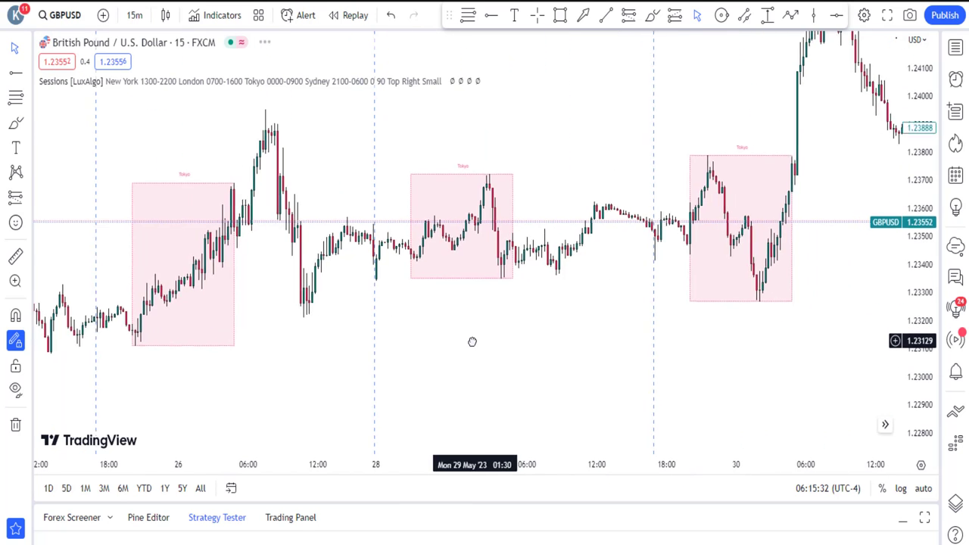
pyautogui.moveTo(480, 343); pyautogui.dragTo(462, 300)
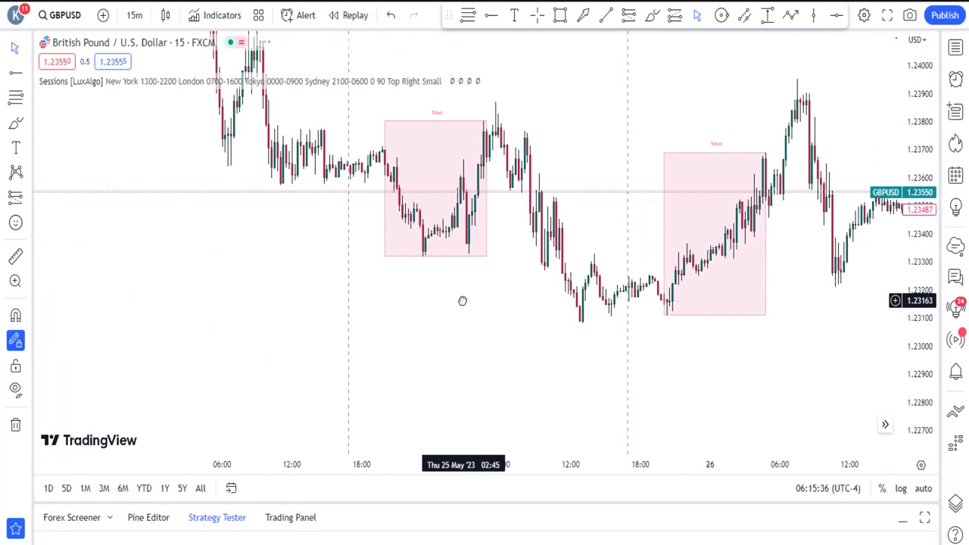
pyautogui.scroll(2, 401, 302)
pyautogui.moveTo(339, 305); pyautogui.dragTo(557, 324)
pyautogui.scroll(1, 454, 257)
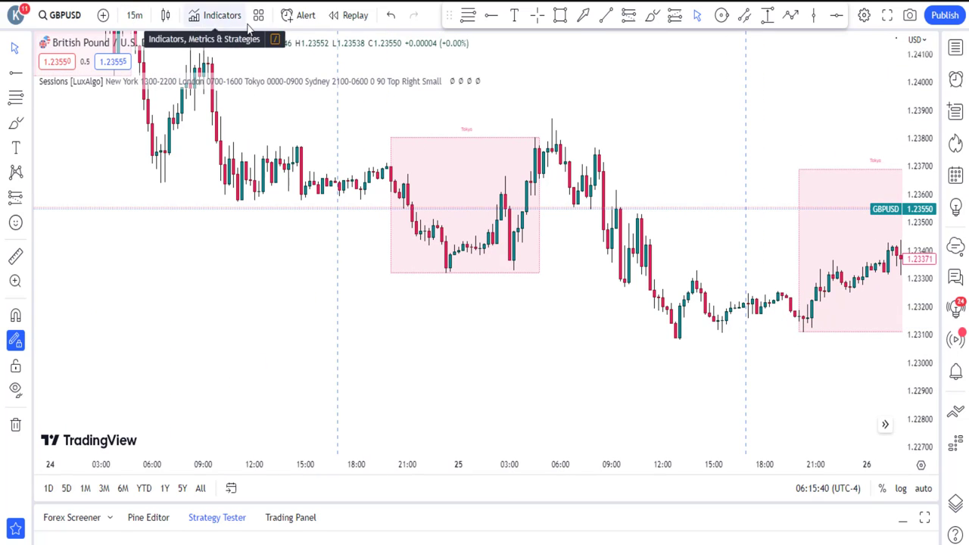
# - Mark the 25 May Tokyo session's high at about 1.23806 and low at about 1.23327 with horizontal rays from the session's start
pyautogui.moveTo(575, 299); pyautogui.dragTo(506, 363)
pyautogui.scroll(1, 783, 175)
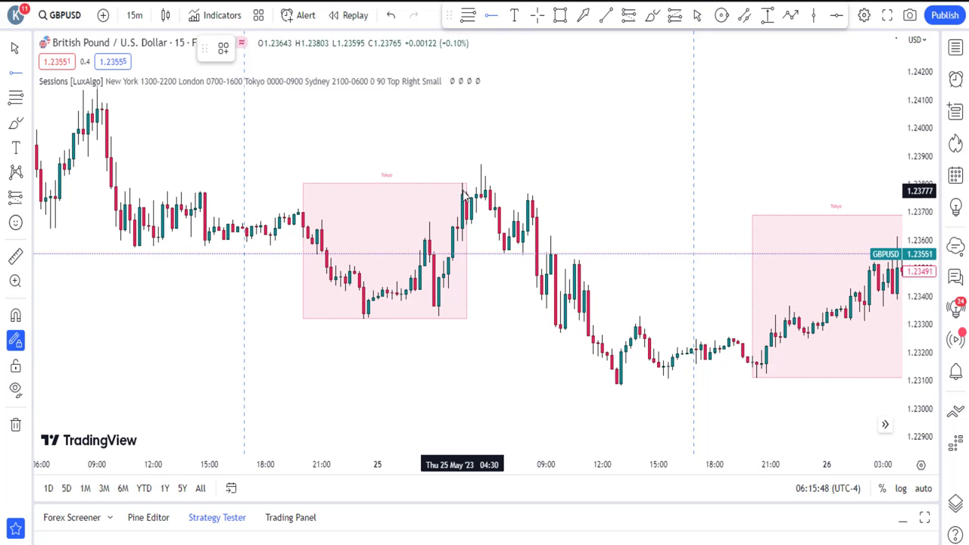
pyautogui.click(302, 183)
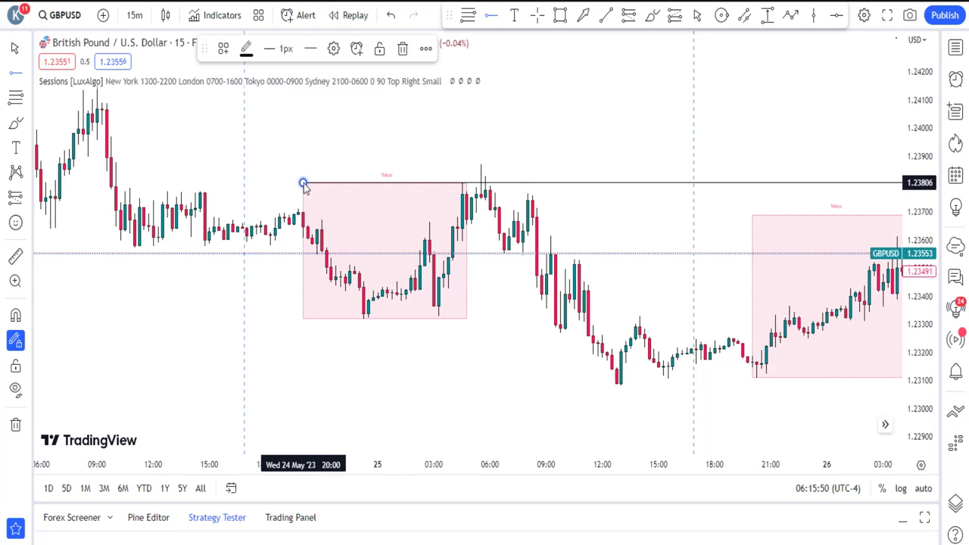
pyautogui.click(302, 319)
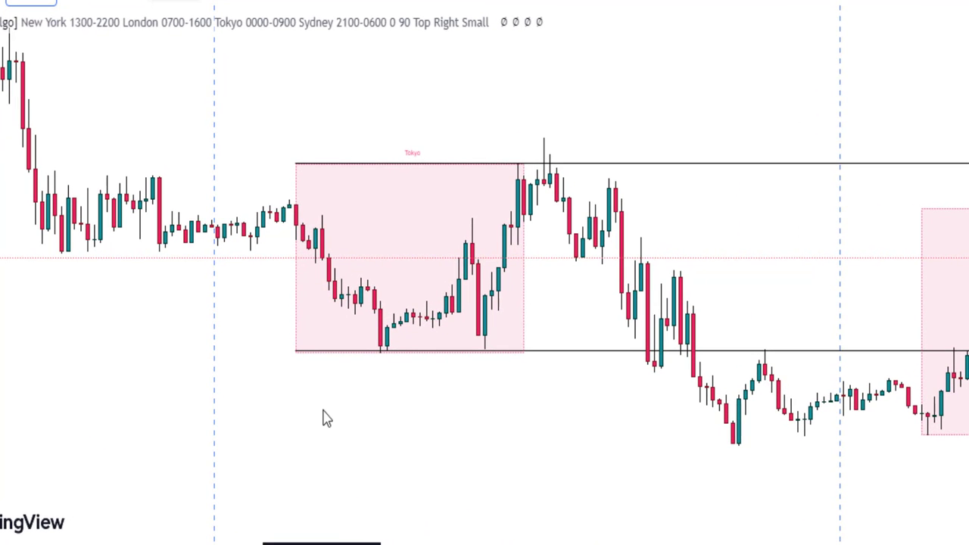
# - Circle the Tokyo session's low and high freehand and place a yellow rectangle over the price sweep above the high
pyautogui.moveTo(405, 371); pyautogui.dragTo(383, 337)
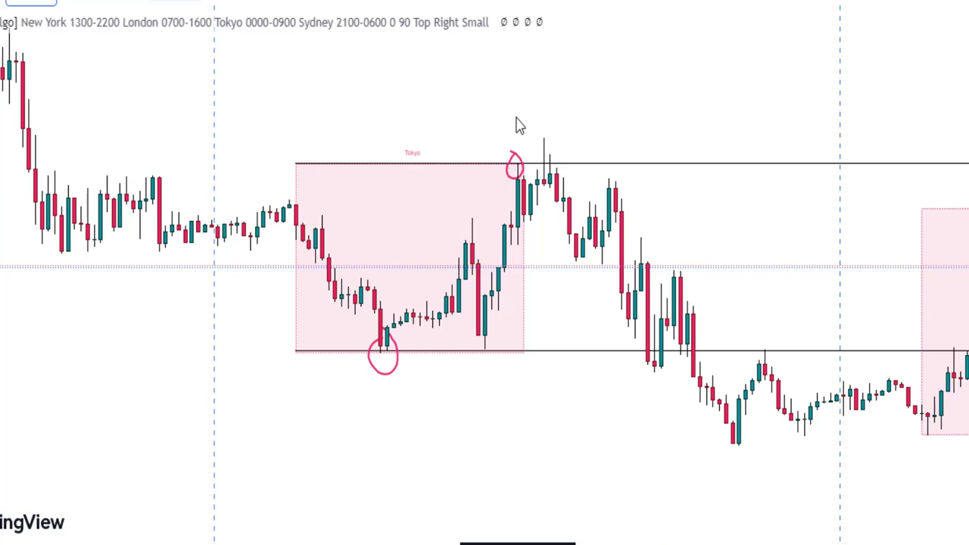
pyautogui.moveTo(516, 118)
pyautogui.mouseDown()
pyautogui.moveTo(565, 162)
pyautogui.moveTo(634, 161)
pyautogui.mouseUp()
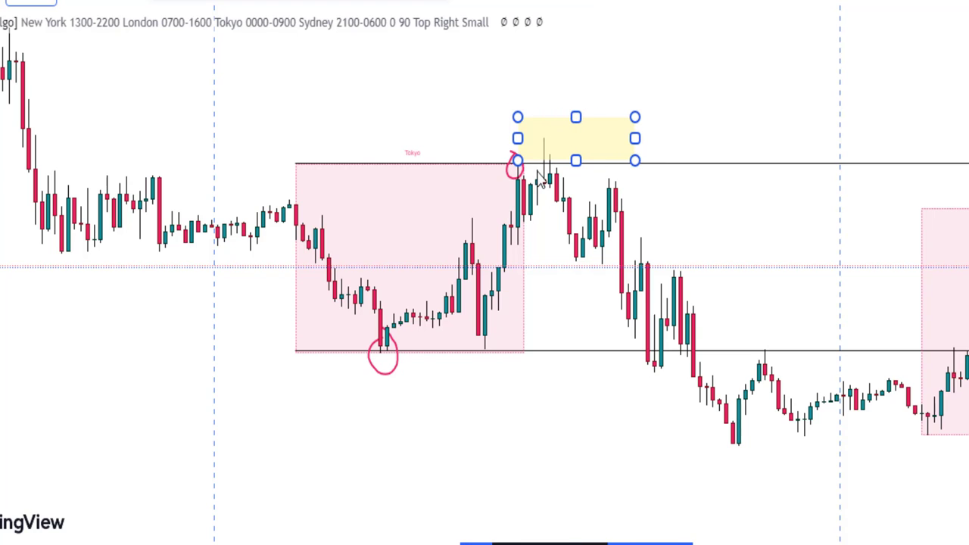
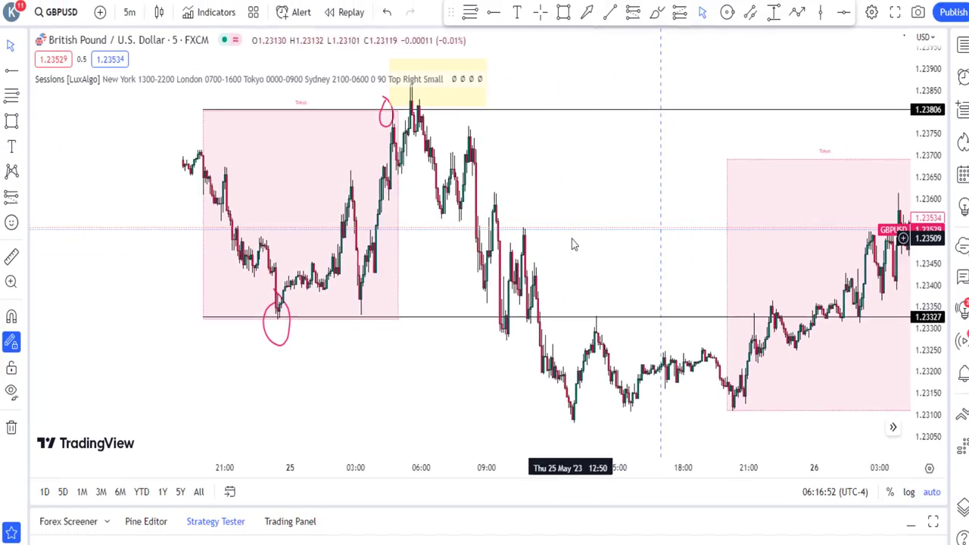
# - Draw a dashed trend line labelled CHOCH at about 1.23659 on the 5-minute chart, from 04:50 to 06:50 on 25 May
pyautogui.scroll(2, 571, 238)
pyautogui.moveTo(537, 221); pyautogui.dragTo(683, 225)
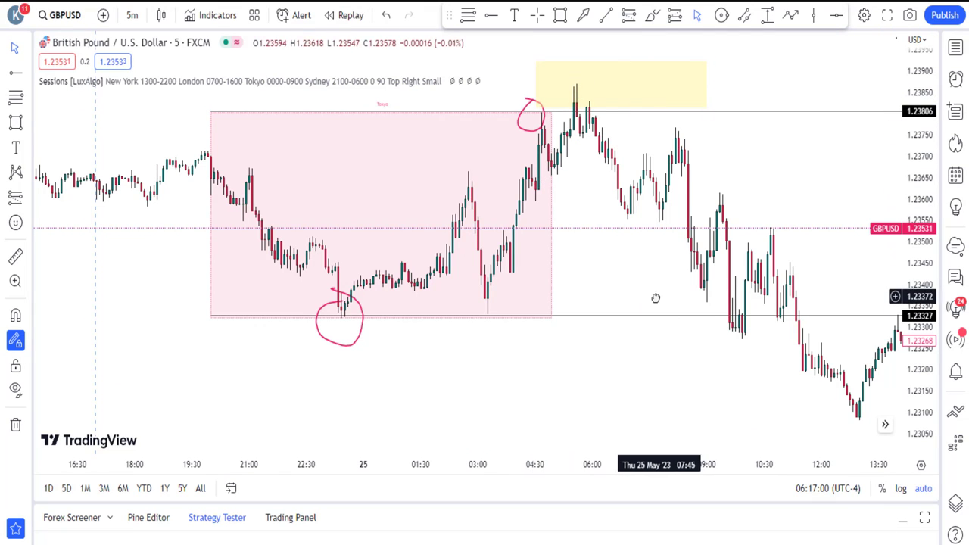
pyautogui.moveTo(662, 301); pyautogui.dragTo(631, 305)
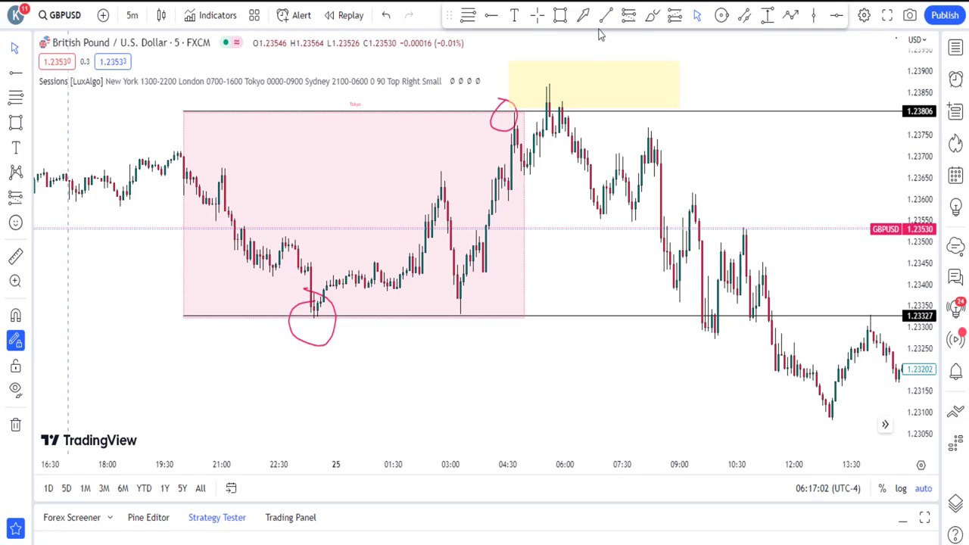
pyautogui.click(521, 176)
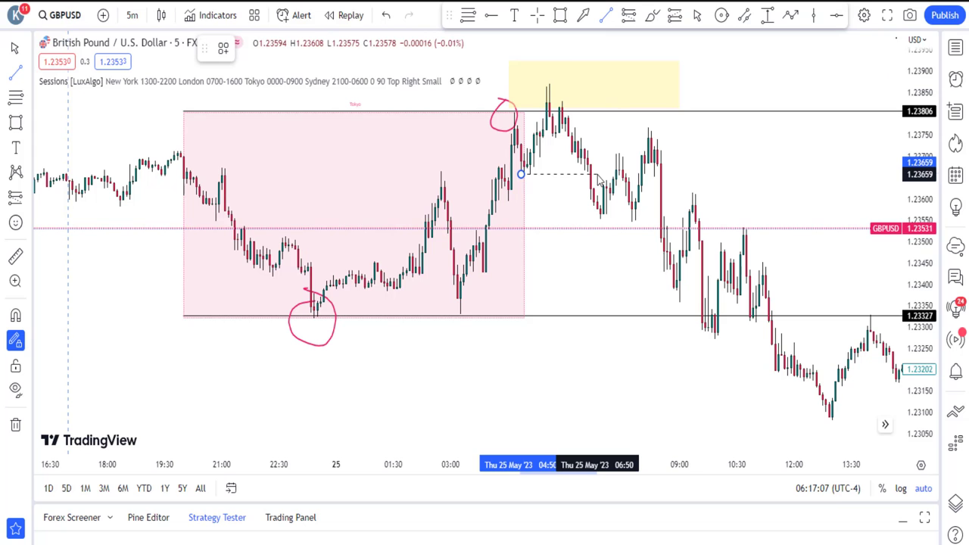
pyautogui.click(597, 175)
pyautogui.click(223, 48)
pyautogui.click(233, 176)
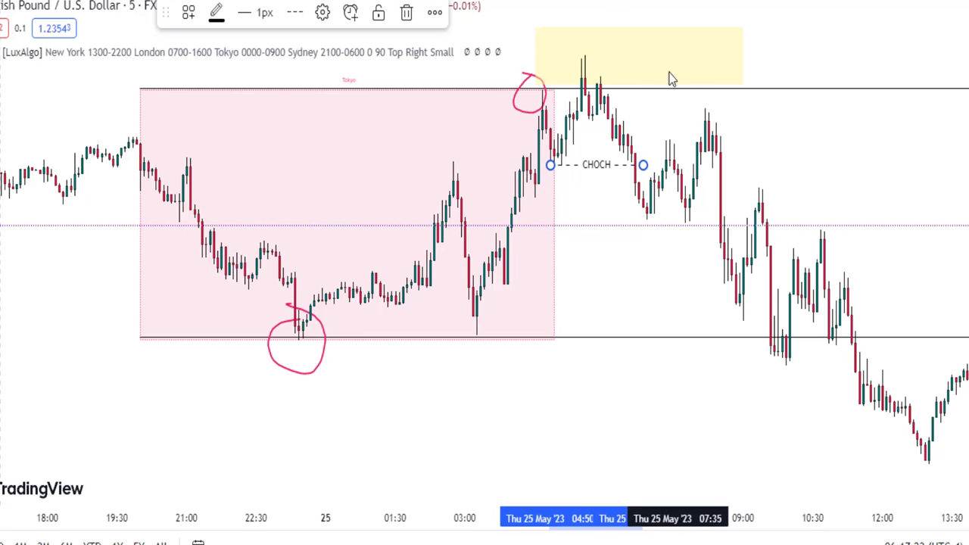
# - Switch the chart back to the 15-minute timeframe and frame the 25 May Tokyo session with its markings
pyautogui.click(114, 1)
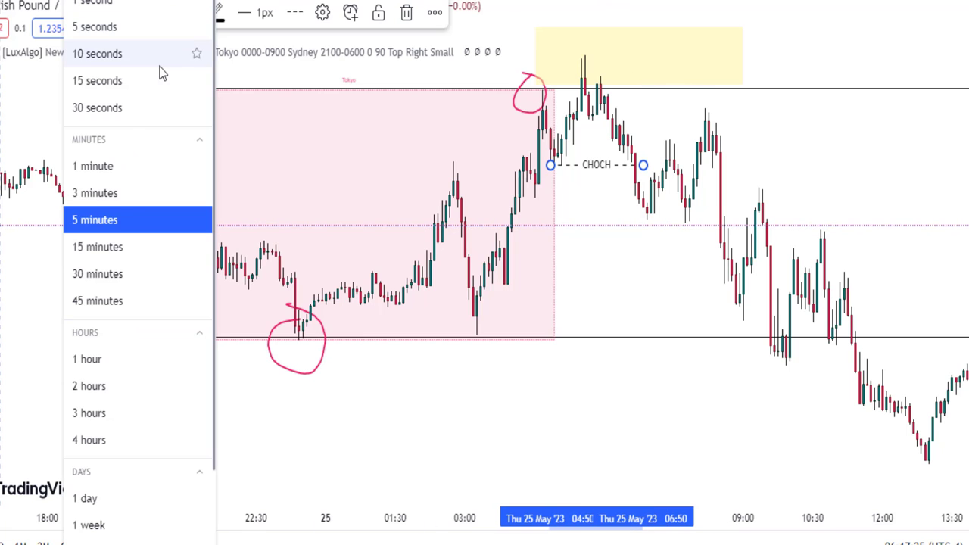
pyautogui.click(123, 255)
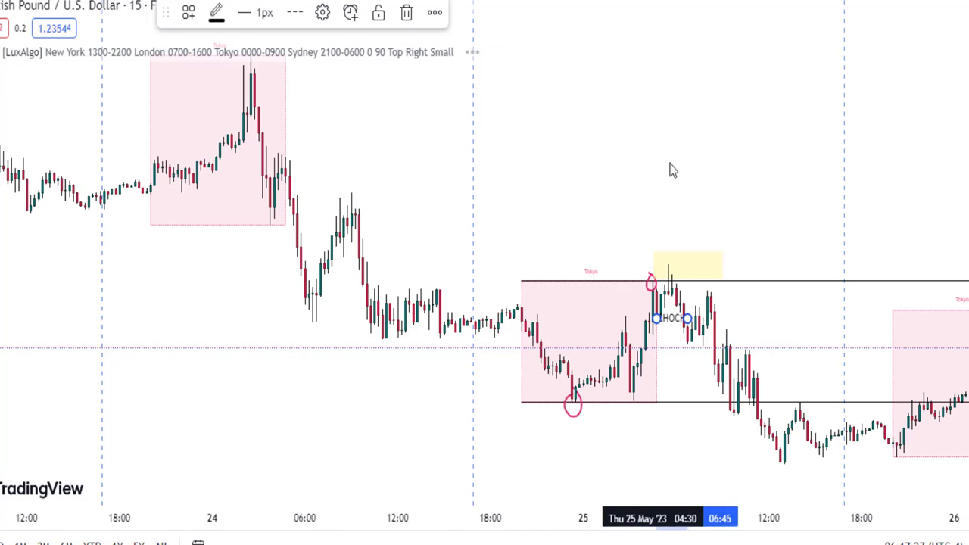
pyautogui.moveTo(751, 125)
pyautogui.mouseDown()
pyautogui.moveTo(689, 119)
pyautogui.moveTo(651, 156)
pyautogui.moveTo(491, 173)
pyautogui.moveTo(640, 210)
pyautogui.moveTo(588, 225)
pyautogui.mouseUp()
pyautogui.scroll(2, 491, 173)
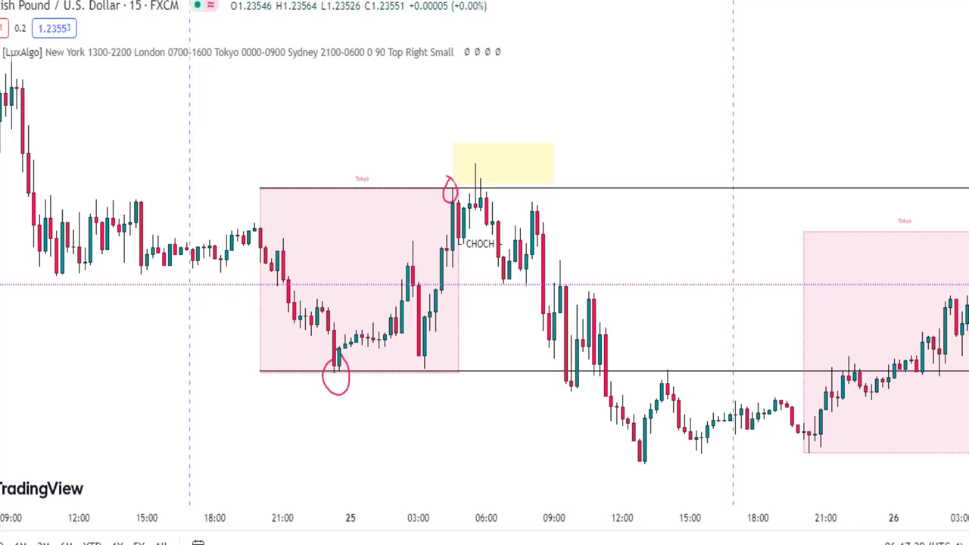
# - Place horizontal rays at about 1.23689 and 1.23662 from 06:15 on 25 May and cover the zone just above them with a yellow rectangle
pyautogui.click(490, 233)
pyautogui.click(493, 243)
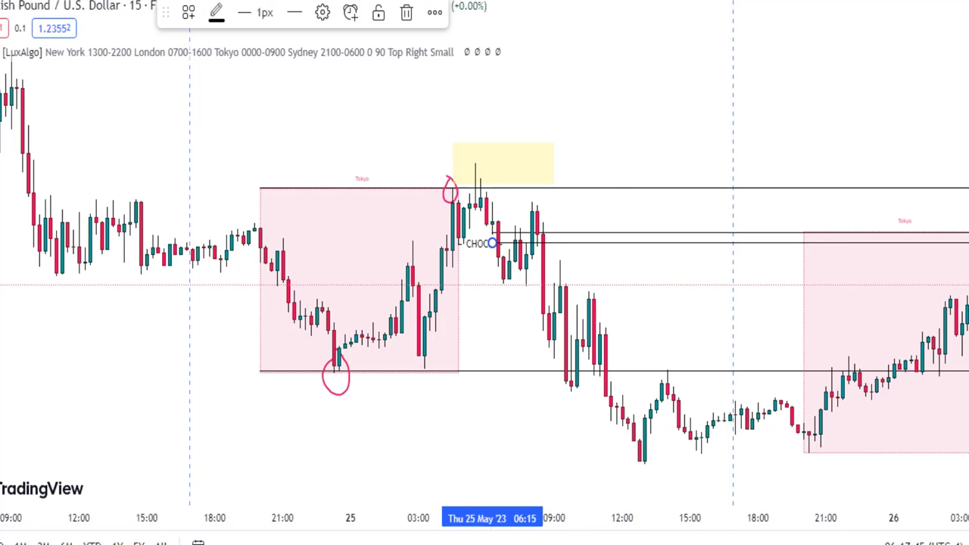
pyautogui.press('Escape')
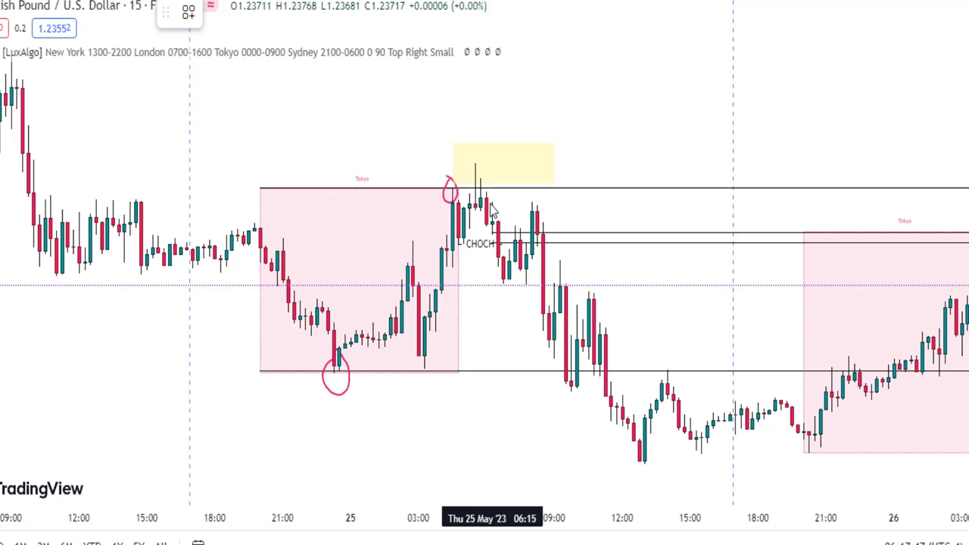
pyautogui.moveTo(490, 201)
pyautogui.mouseDown()
pyautogui.moveTo(542, 231)
pyautogui.moveTo(872, 232)
pyautogui.mouseUp()
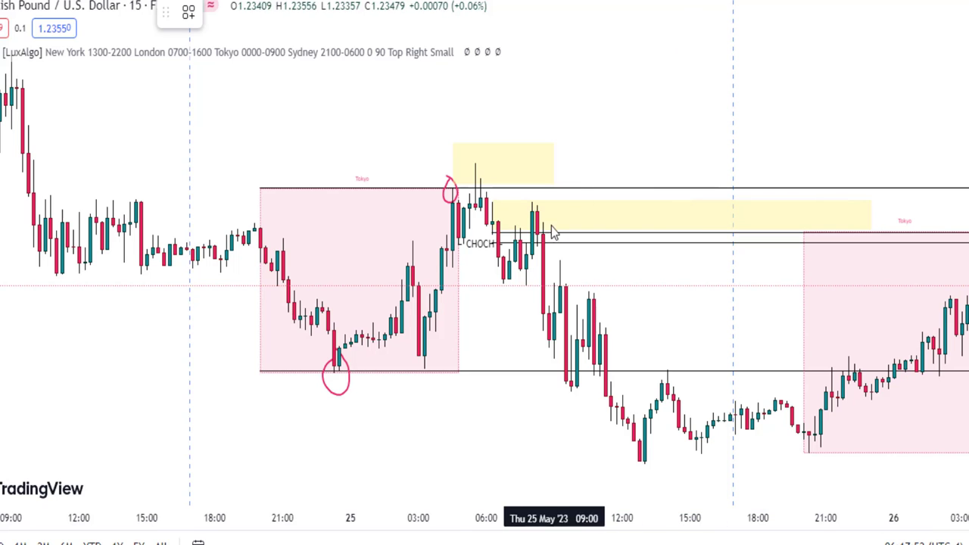
# - Place a short position at 06:30 on 25 May with the stop about 18.8 pips above entry and the target at the Tokyo low
pyautogui.click(497, 225)
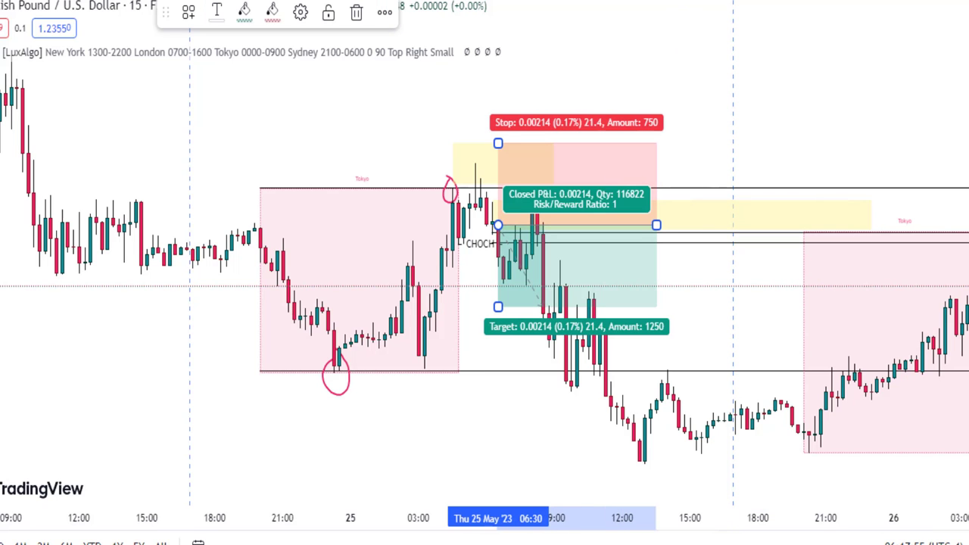
pyautogui.moveTo(498, 143); pyautogui.dragTo(498, 153)
pyautogui.moveTo(498, 306); pyautogui.dragTo(496, 370)
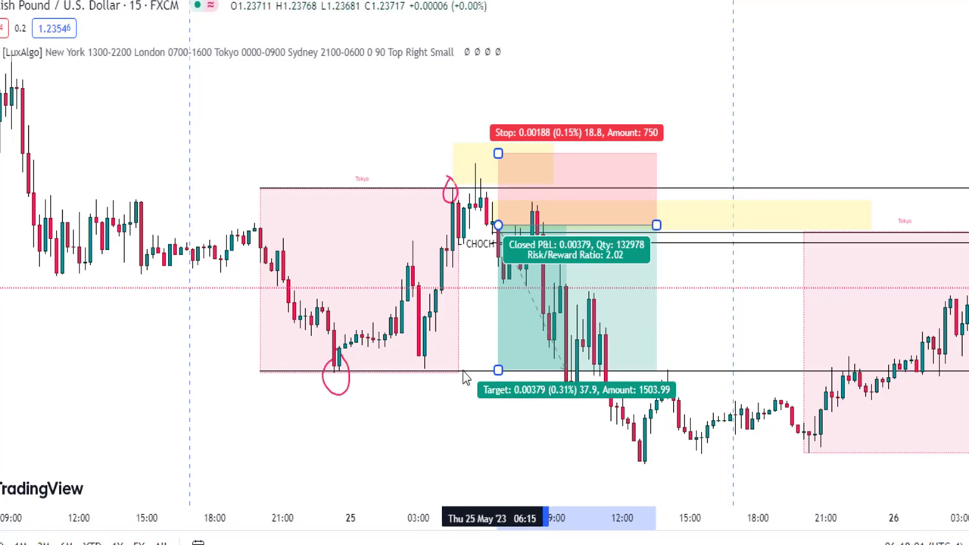
pyautogui.moveTo(528, 420); pyautogui.dragTo(489, 394)
pyautogui.click(485, 240)
# - Examine price action around the following Tokyo sessions of 26, 29 and 30 May for further setups
pyautogui.scroll(-2, 562, 369)
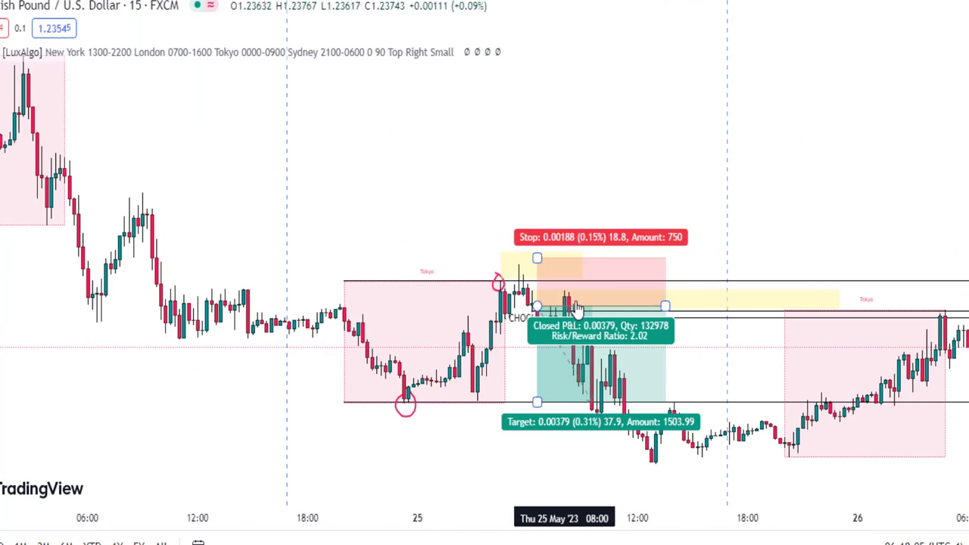
pyautogui.moveTo(540, 431); pyautogui.dragTo(443, 436)
pyautogui.moveTo(527, 449); pyautogui.dragTo(271, 487)
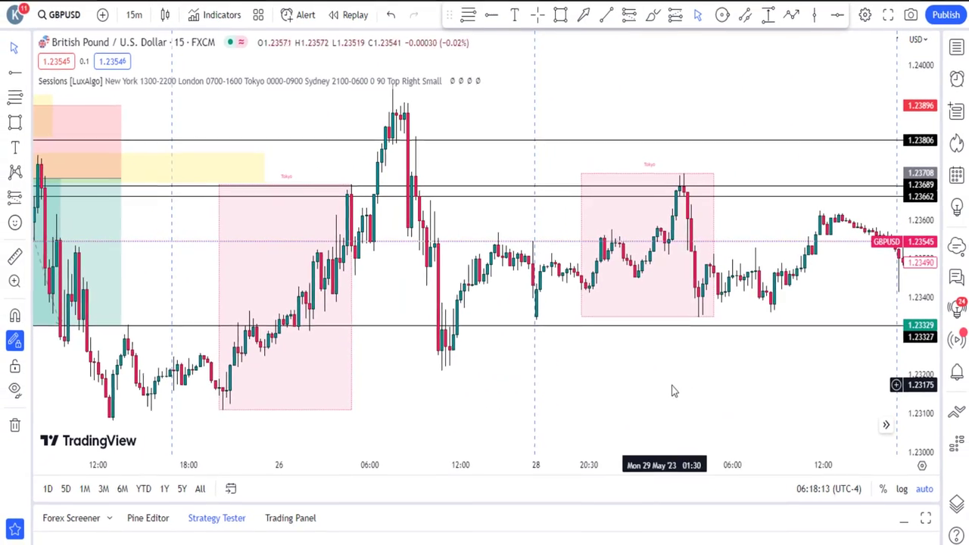
pyautogui.moveTo(674, 390); pyautogui.dragTo(547, 396)
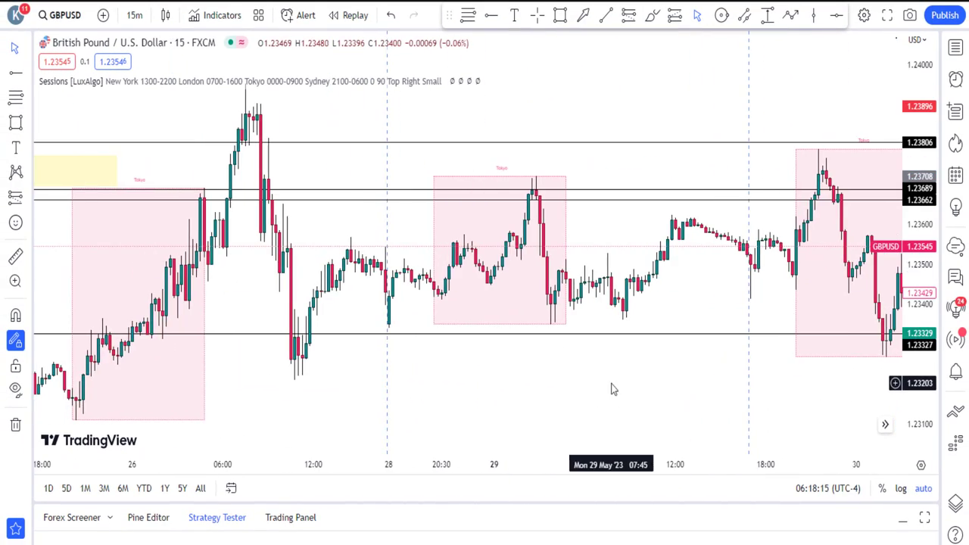
pyautogui.moveTo(613, 389); pyautogui.dragTo(503, 385)
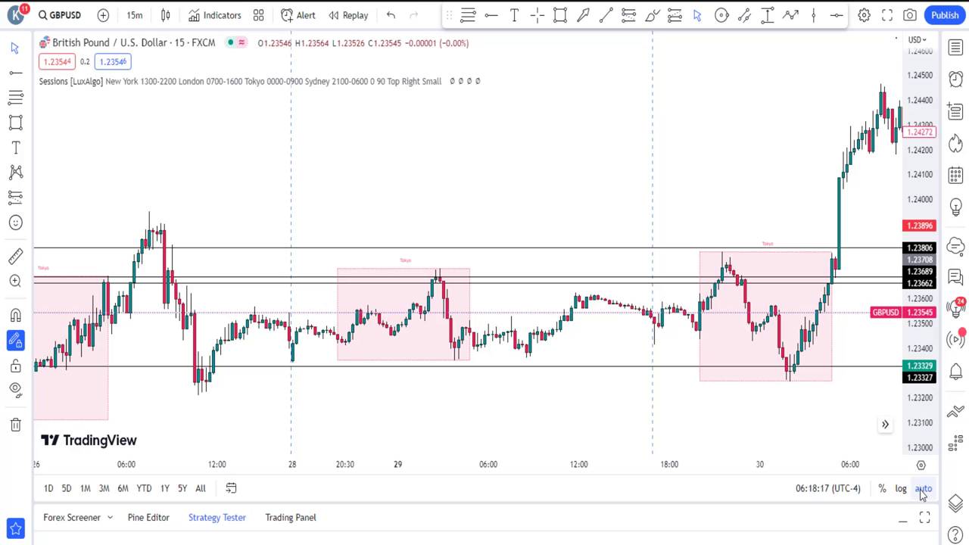
pyautogui.moveTo(637, 413); pyautogui.dragTo(652, 274)
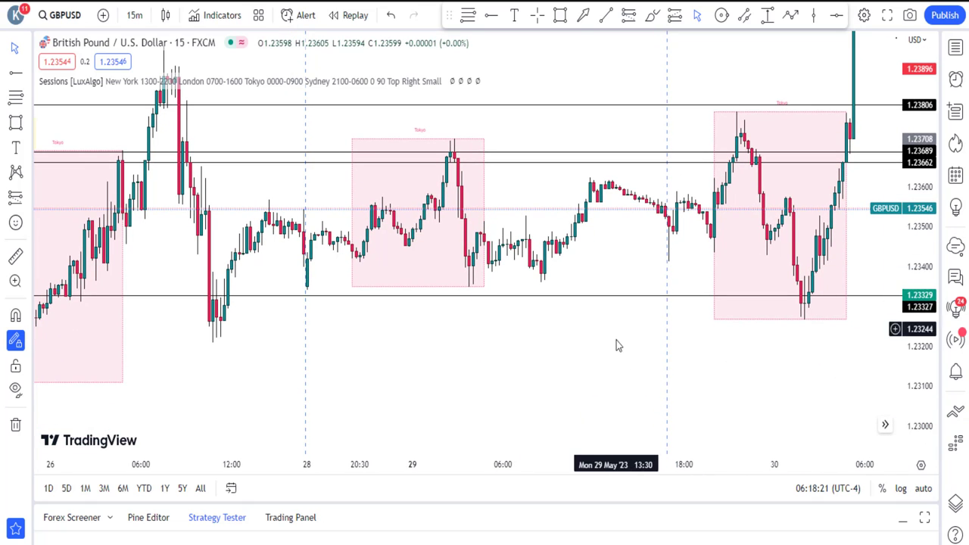
# - Examine price action through the Tokyo sessions of 30 and 31 May up to the latest candles for further setups
pyautogui.moveTo(613, 338); pyautogui.dragTo(480, 338)
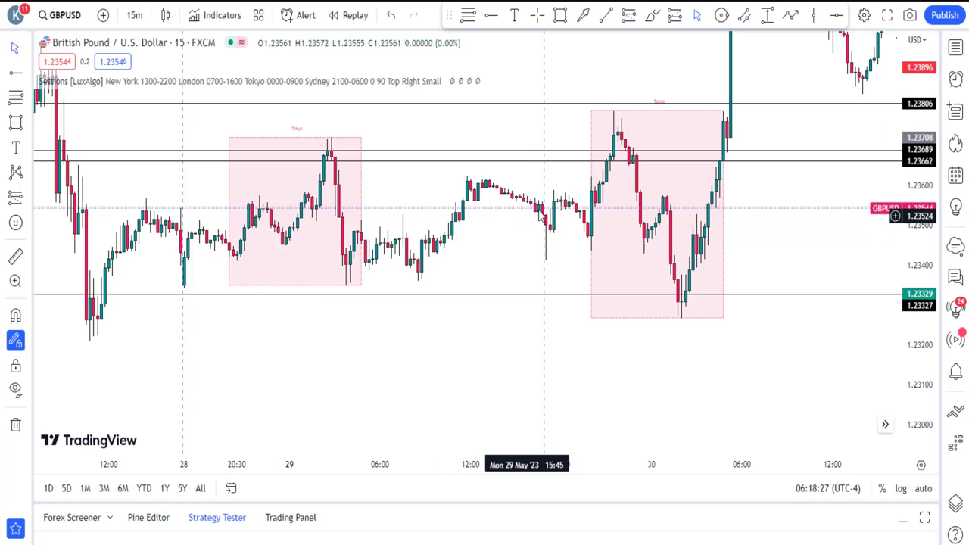
pyautogui.moveTo(569, 356); pyautogui.dragTo(525, 350)
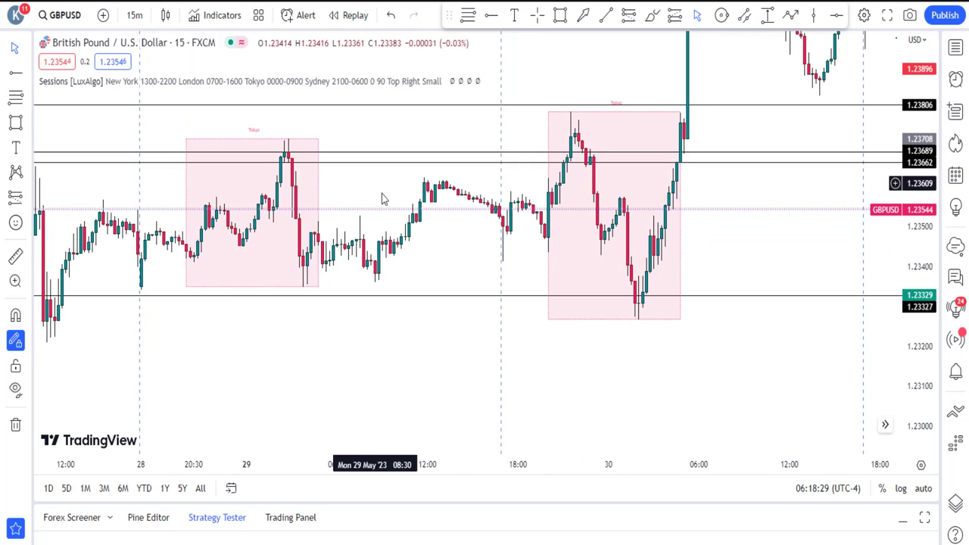
pyautogui.scroll(4, 454, 287)
pyautogui.moveTo(731, 266); pyautogui.dragTo(434, 392)
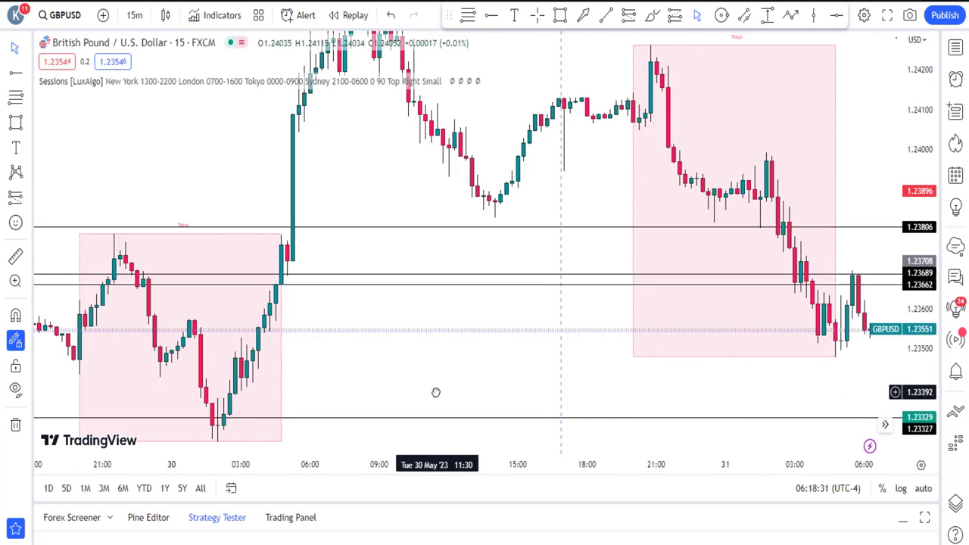
pyautogui.scroll(-2, 477, 375)
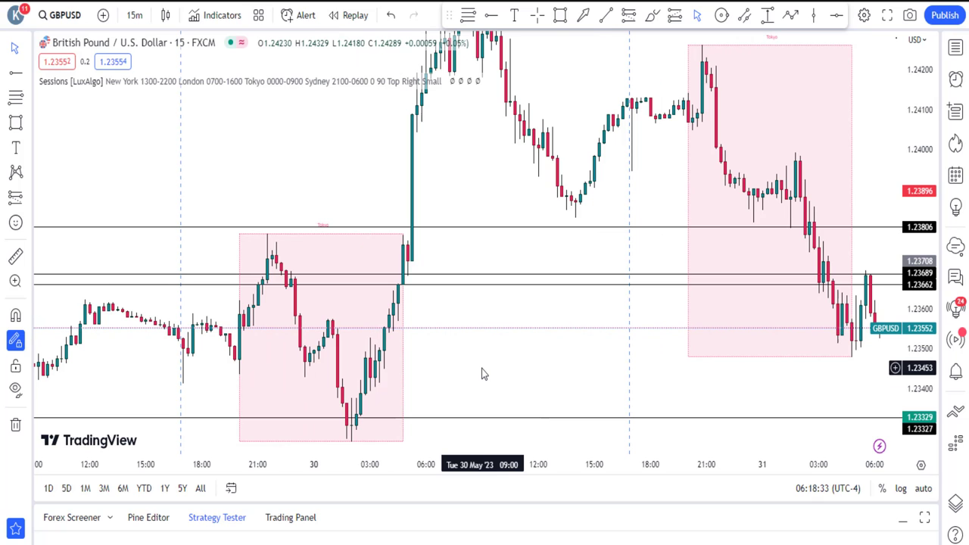
pyautogui.moveTo(675, 381); pyautogui.dragTo(487, 391)
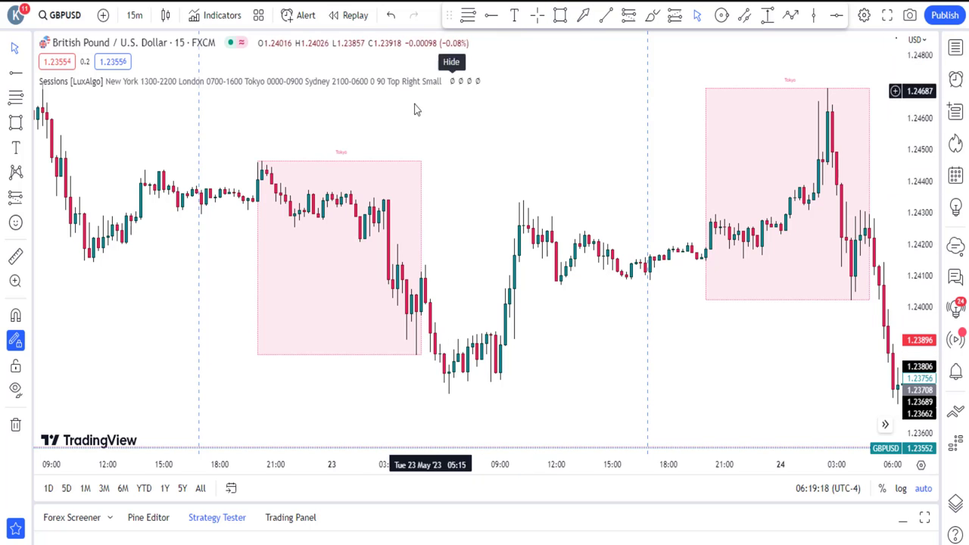
# - Place horizontal rays at the 23 May Tokyo high and low, about 1.24460 and 1.23852, and cover the sweep below with a yellow rectangle
pyautogui.click(491, 15)
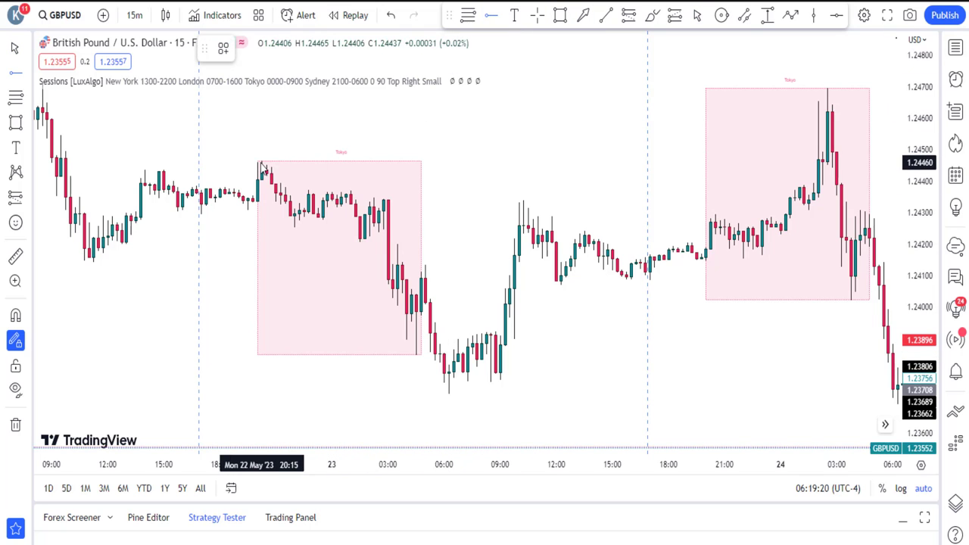
pyautogui.click(260, 163)
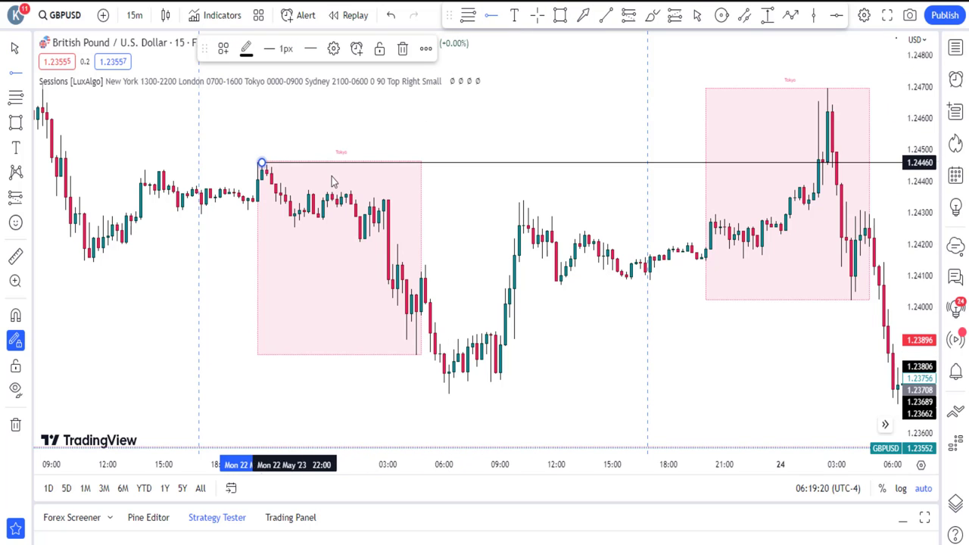
pyautogui.click(406, 354)
pyautogui.click(559, 17)
pyautogui.moveTo(433, 365); pyautogui.dragTo(477, 393)
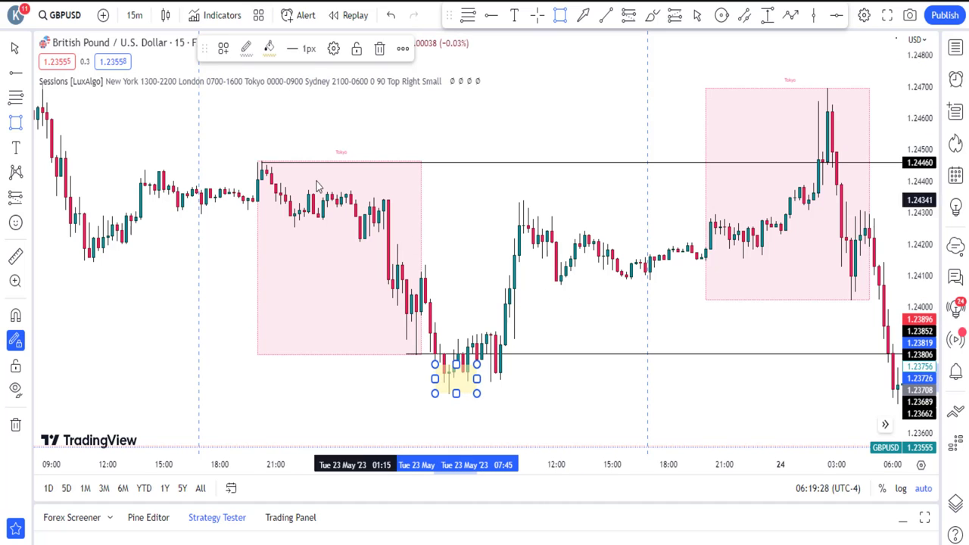
# - Switch the chart to the 5-minute timeframe and frame the 23 May Tokyo session with its sweep zone
pyautogui.click(135, 15)
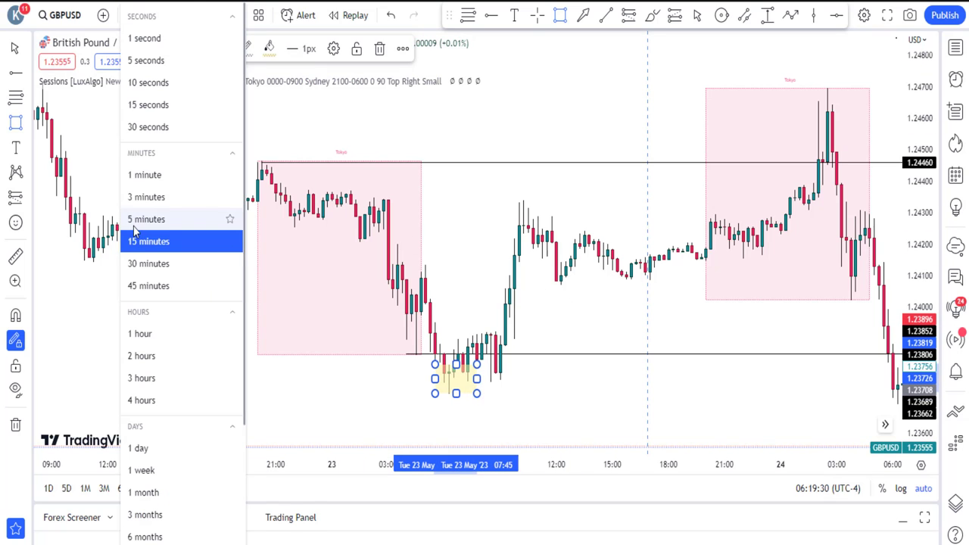
pyautogui.click(159, 218)
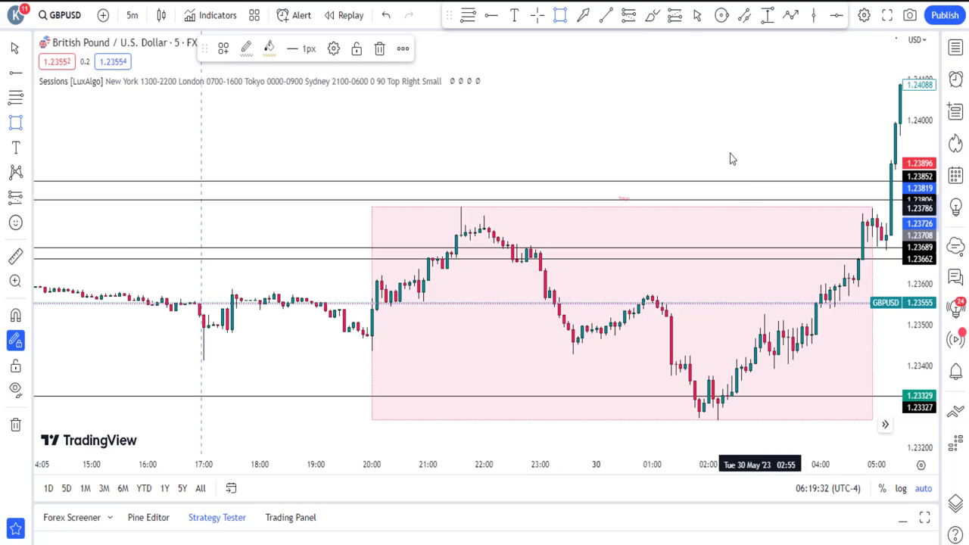
pyautogui.hscroll(-5, 519, 121)
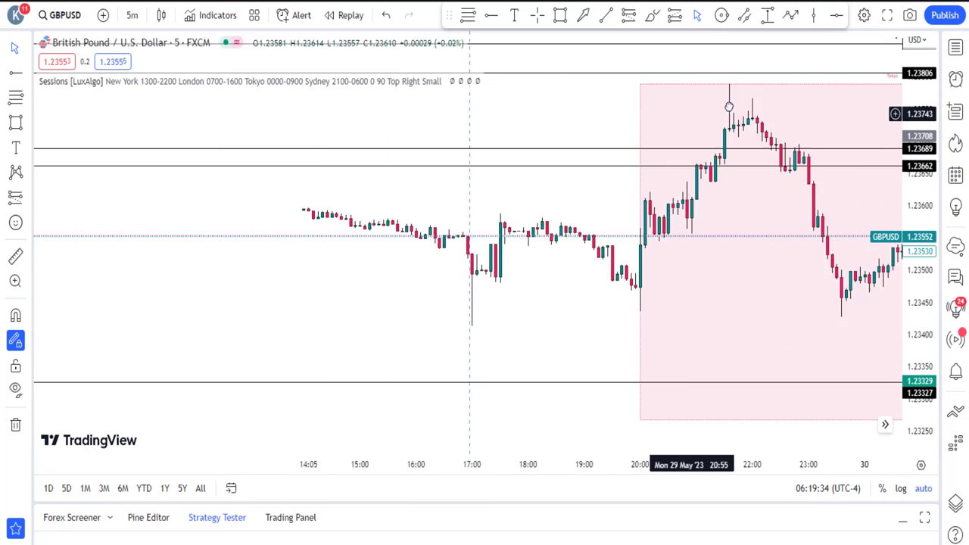
pyautogui.hscroll(-5, 348, 387)
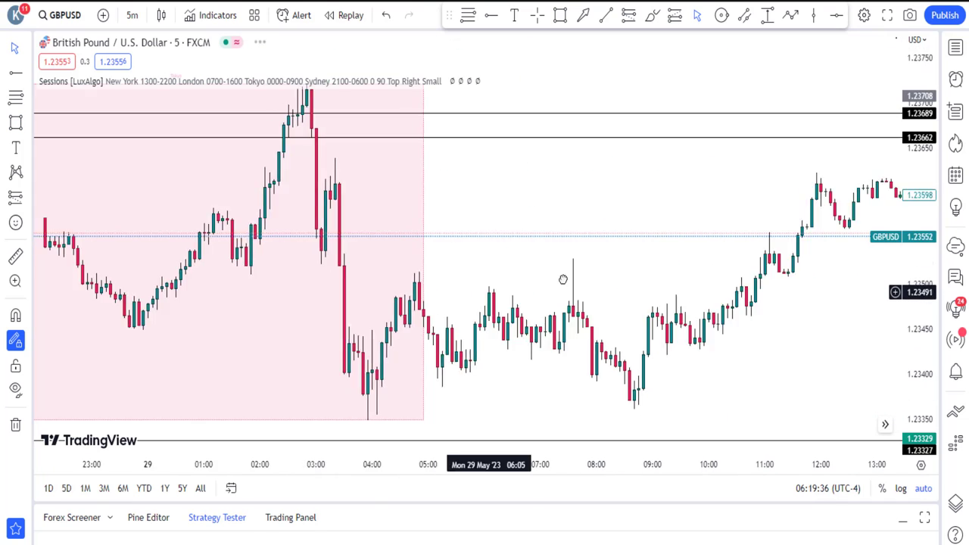
pyautogui.scroll(-3, 653, 244)
pyautogui.scroll(-3, 651, 250)
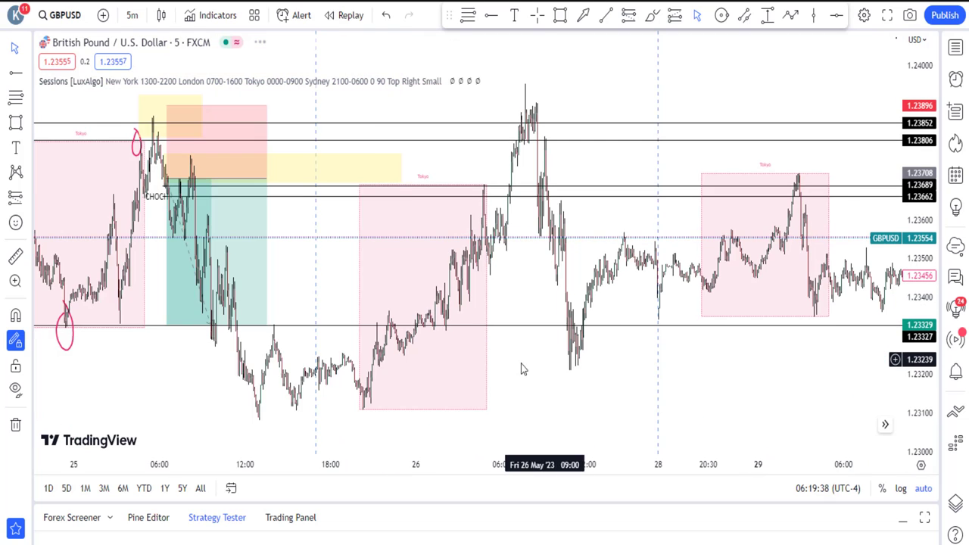
pyautogui.scroll(2, 454, 340)
pyautogui.hscroll(-10, 400, 383)
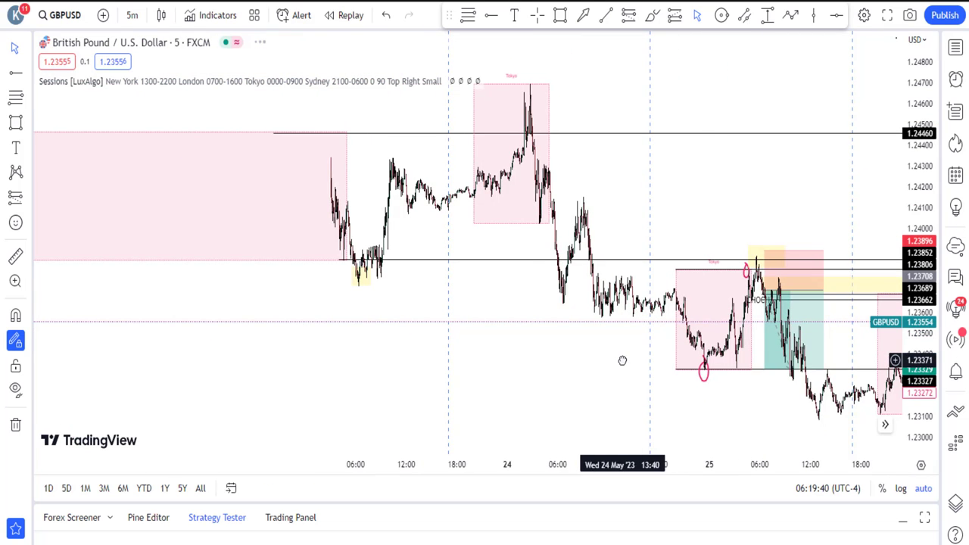
pyautogui.scroll(5, 605, 381)
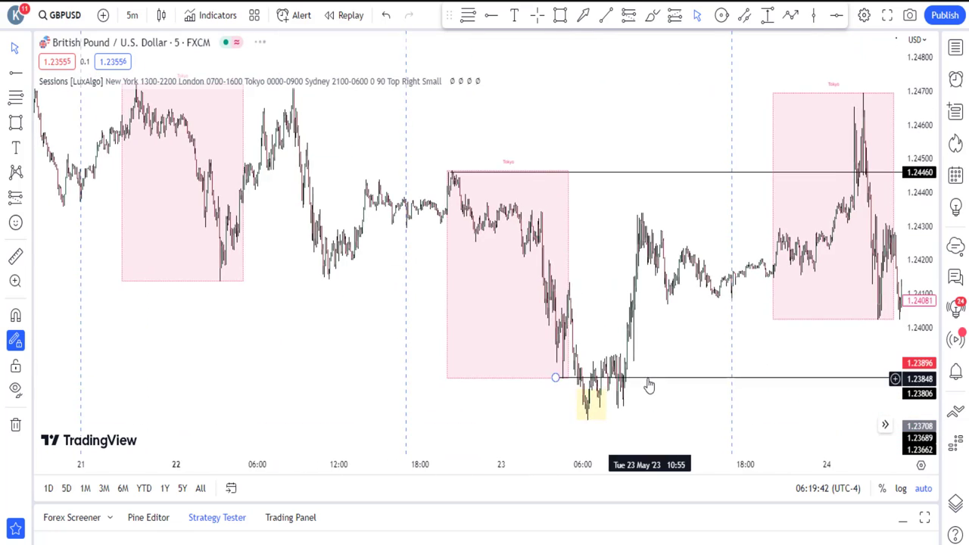
pyautogui.moveTo(607, 357); pyautogui.dragTo(695, 324)
pyautogui.scroll(2, 696, 324)
pyautogui.moveTo(480, 394); pyautogui.dragTo(651, 363)
pyautogui.scroll(2, 651, 361)
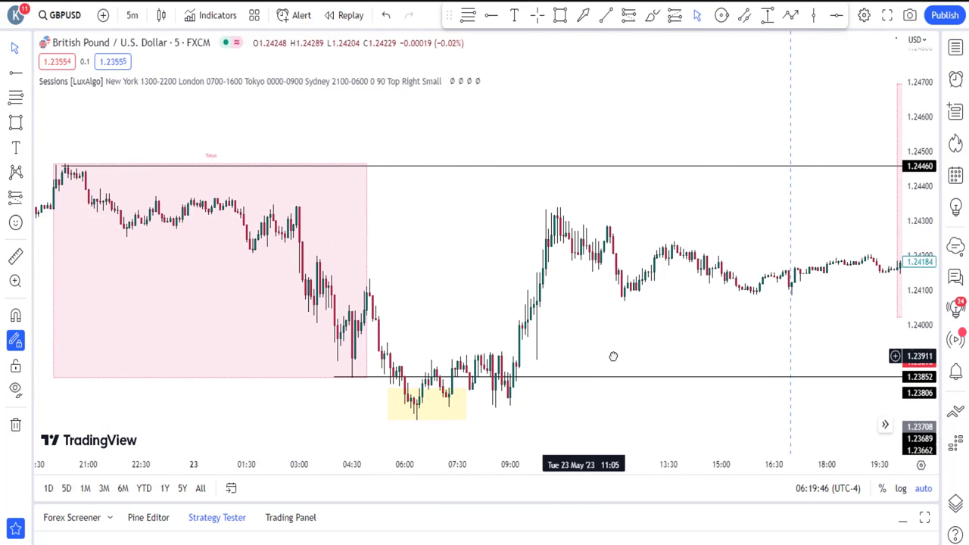
pyautogui.moveTo(565, 359); pyautogui.dragTo(651, 349)
pyautogui.scroll(2, 625, 392)
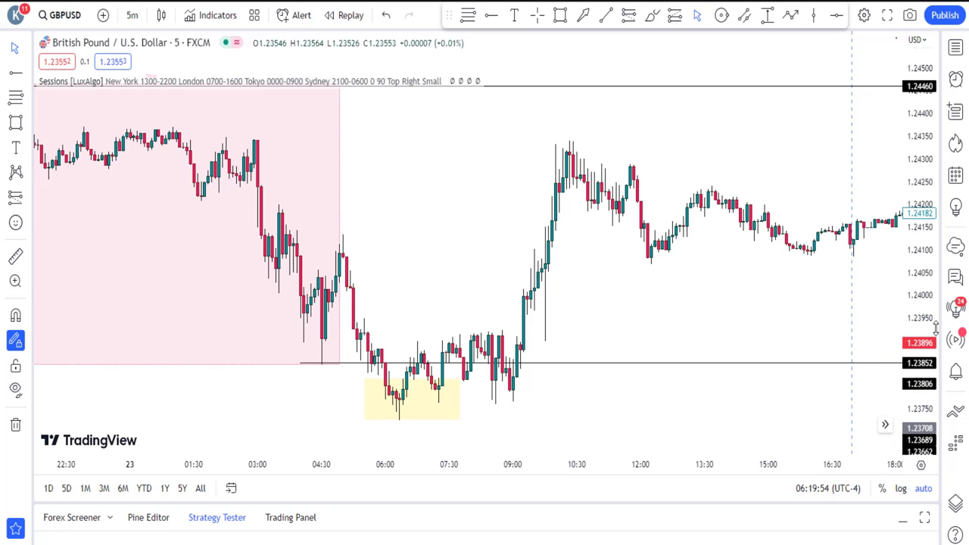
# - Draw a level dashed trend line at about 1.23900 from the swing high after the 23 May sweep to about 08:10
pyautogui.moveTo(664, 383); pyautogui.dragTo(714, 237)
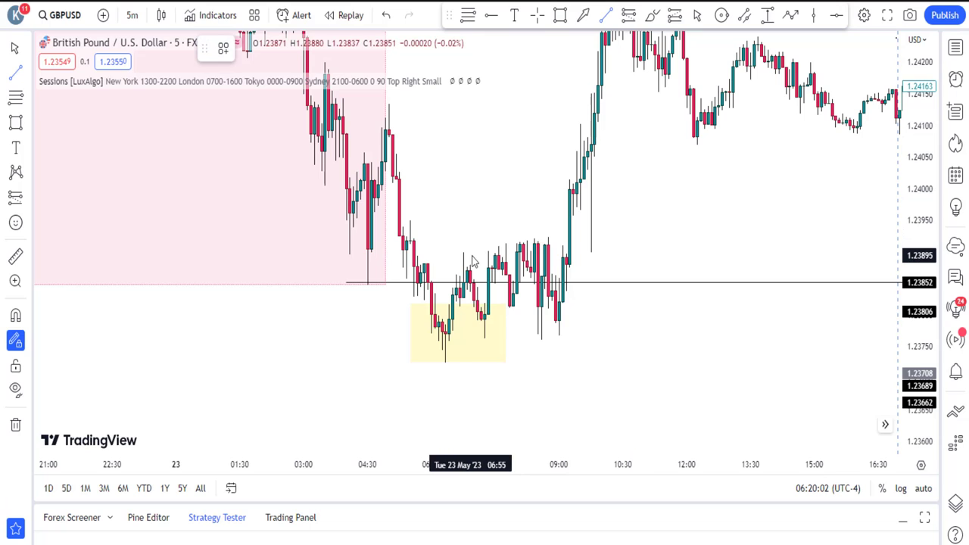
pyautogui.click(527, 254)
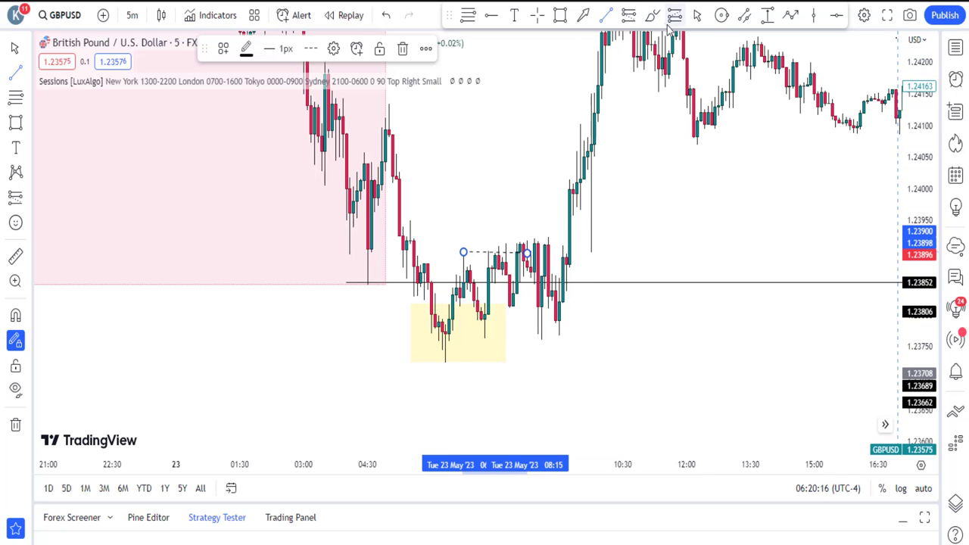
pyautogui.click(695, 19)
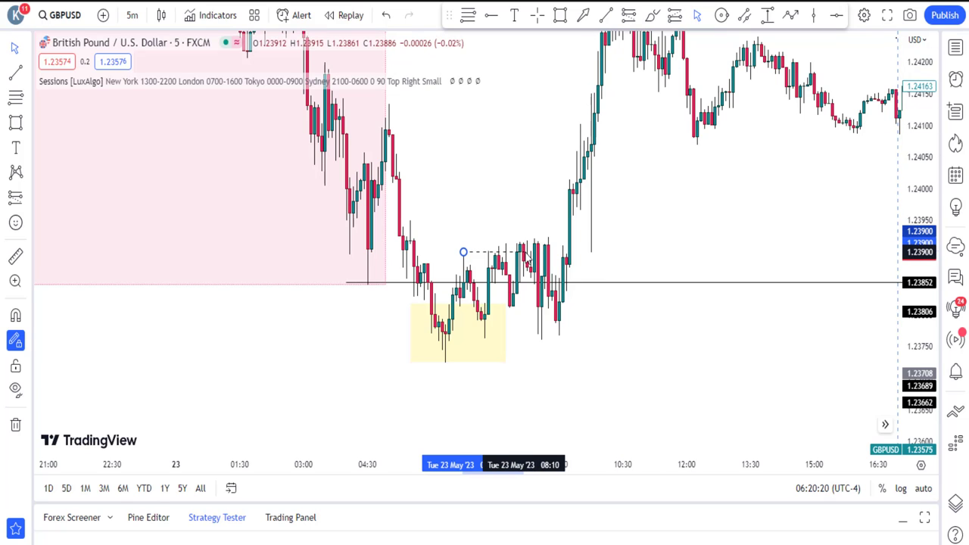
pyautogui.click(530, 257)
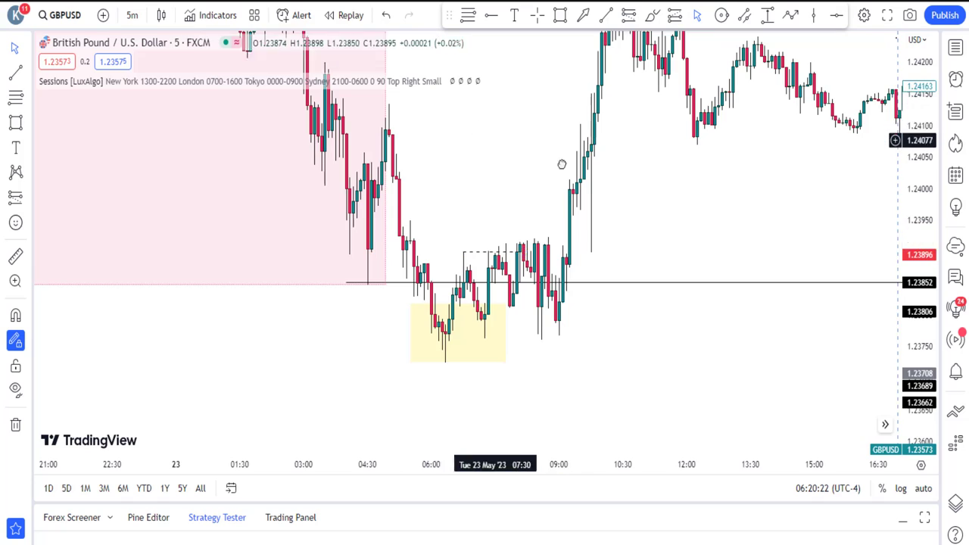
# - Switch the chart back to the 15-minute timeframe and frame the 19 May Tokyo session
pyautogui.moveTo(497, 147); pyautogui.dragTo(649, 236)
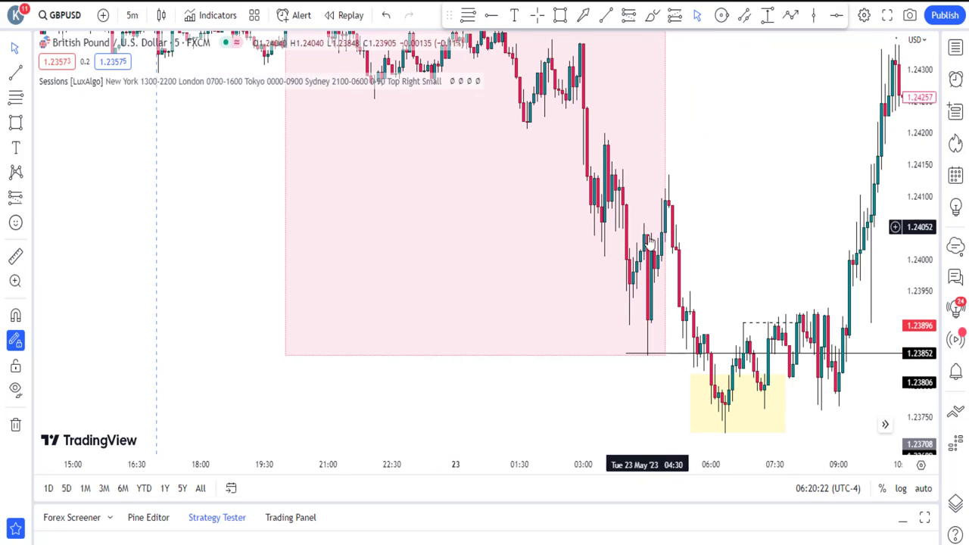
pyautogui.click(132, 16)
pyautogui.click(181, 240)
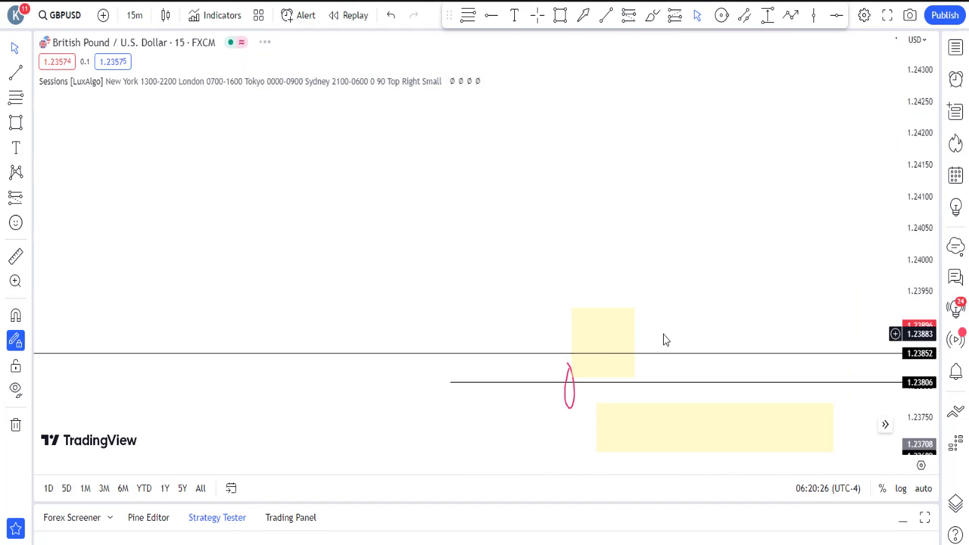
pyautogui.moveTo(331, 214); pyautogui.dragTo(709, 287)
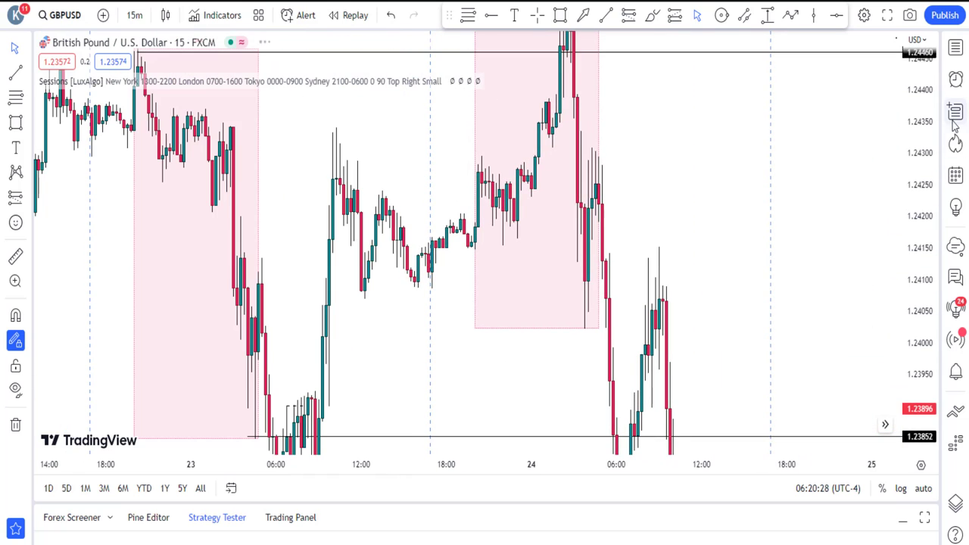
pyautogui.moveTo(933, 195); pyautogui.dragTo(933, 242)
pyautogui.moveTo(307, 201); pyautogui.dragTo(530, 208)
pyautogui.moveTo(253, 252); pyautogui.dragTo(520, 367)
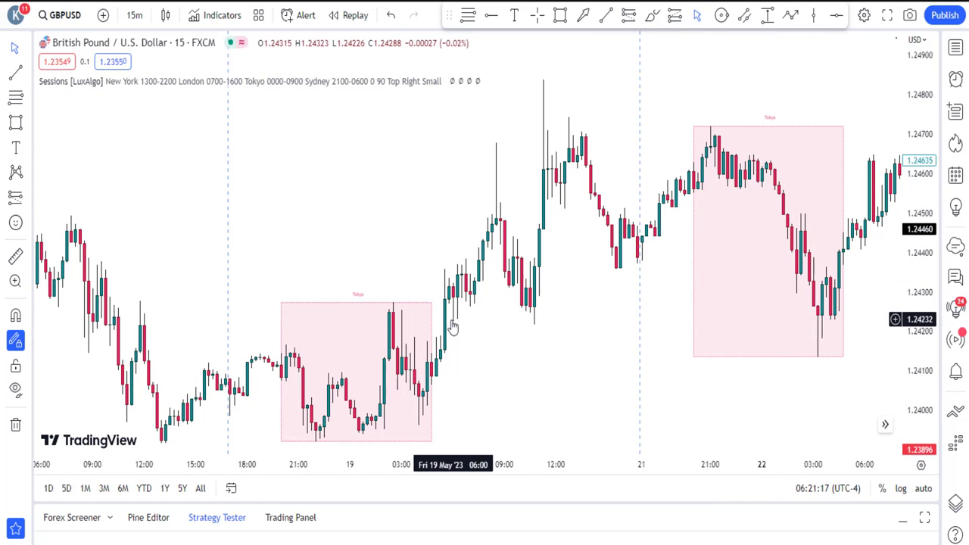
# - Draw a dashed trend line at about 1.24230 from the 06:00 low to 13:00 on 19 May
pyautogui.click(605, 19)
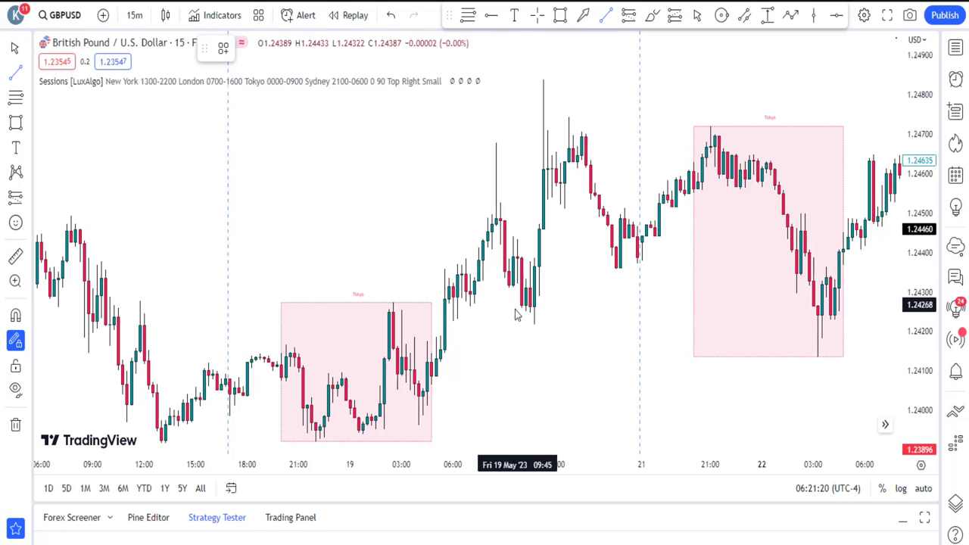
pyautogui.click(452, 318)
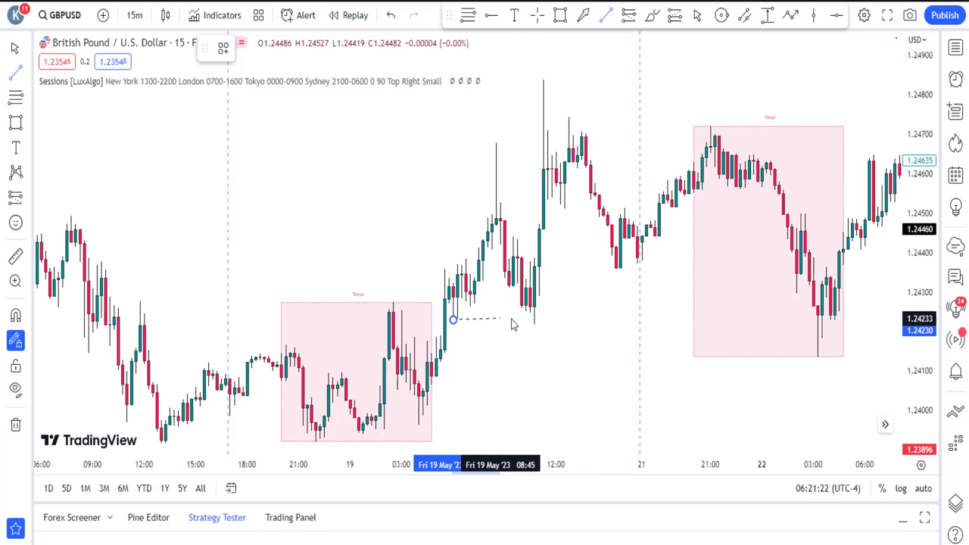
pyautogui.click(573, 321)
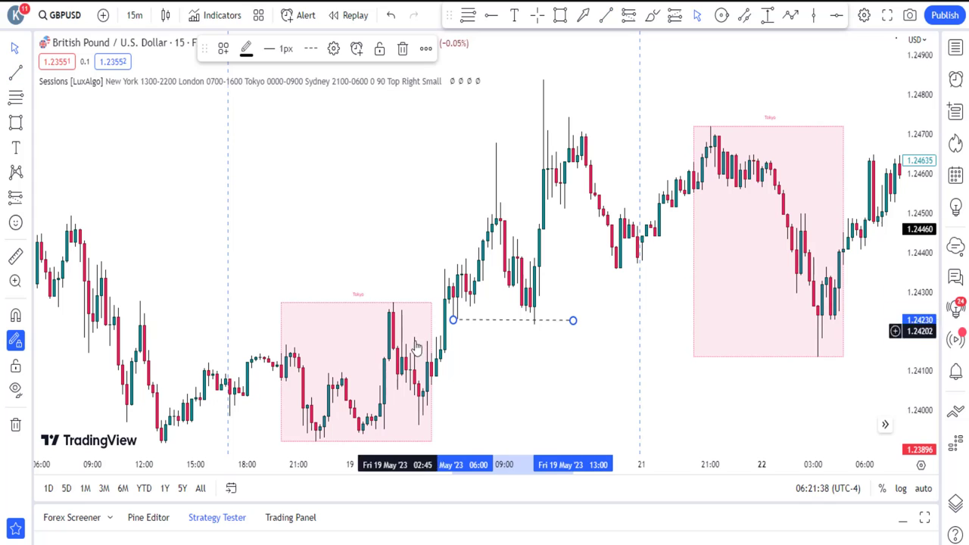
# - Cover the sweep above the 16 May Tokyo high with a yellow rectangle from 04:00 to 12:30, between about 1.25332 and 1.25496
pyautogui.moveTo(335, 225); pyautogui.dragTo(713, 234)
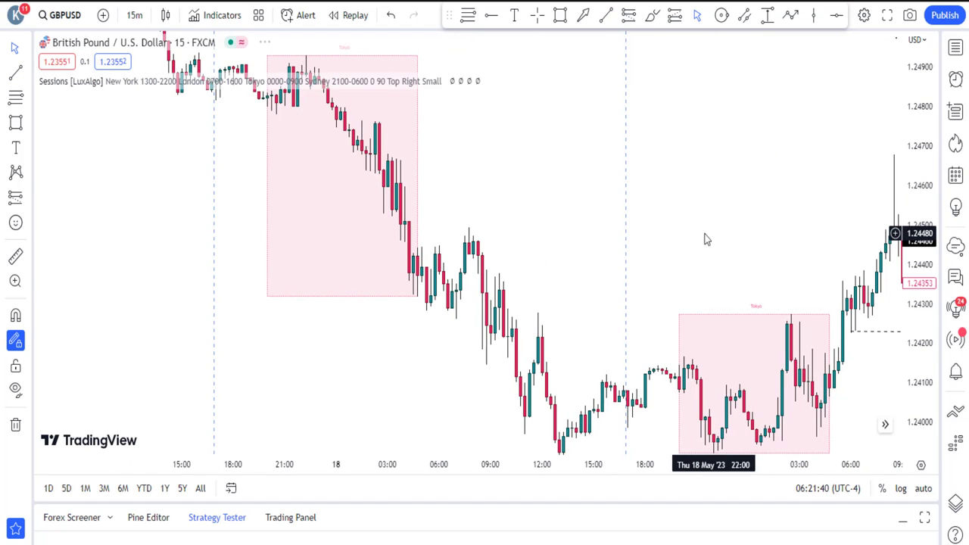
pyautogui.moveTo(310, 350); pyautogui.dragTo(555, 478)
pyautogui.moveTo(500, 395); pyautogui.dragTo(477, 320)
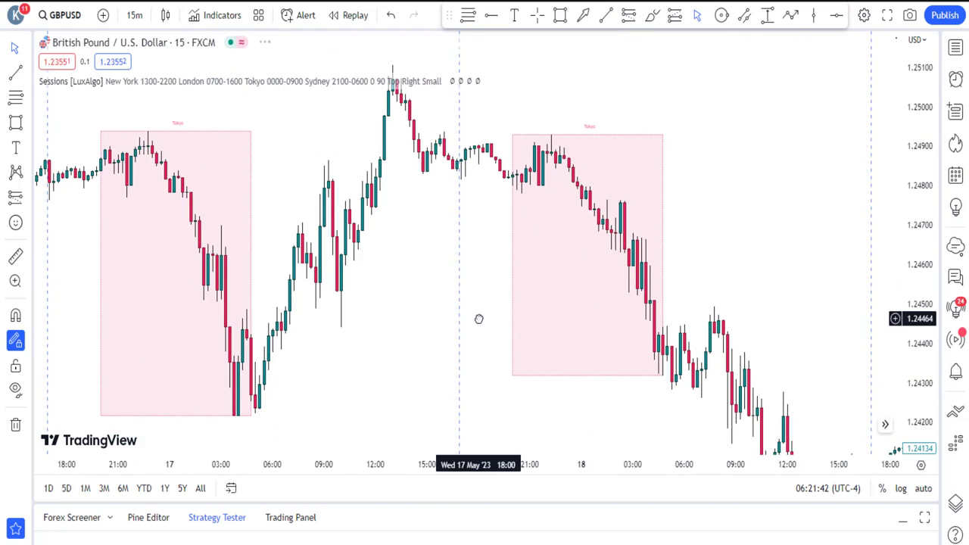
pyautogui.moveTo(477, 372); pyautogui.dragTo(737, 365)
pyautogui.moveTo(287, 335); pyautogui.dragTo(597, 478)
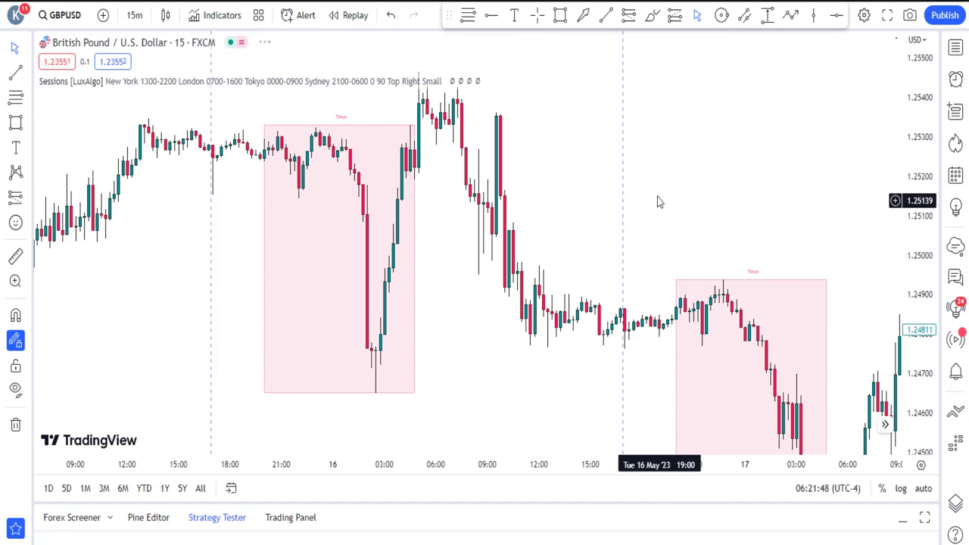
pyautogui.moveTo(908, 151); pyautogui.dragTo(925, 176)
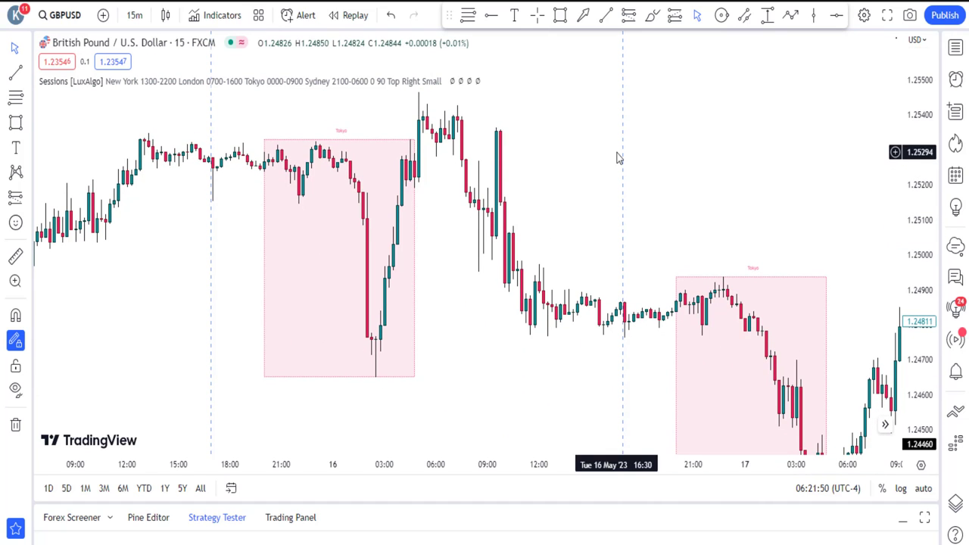
pyautogui.moveTo(459, 253); pyautogui.dragTo(505, 240)
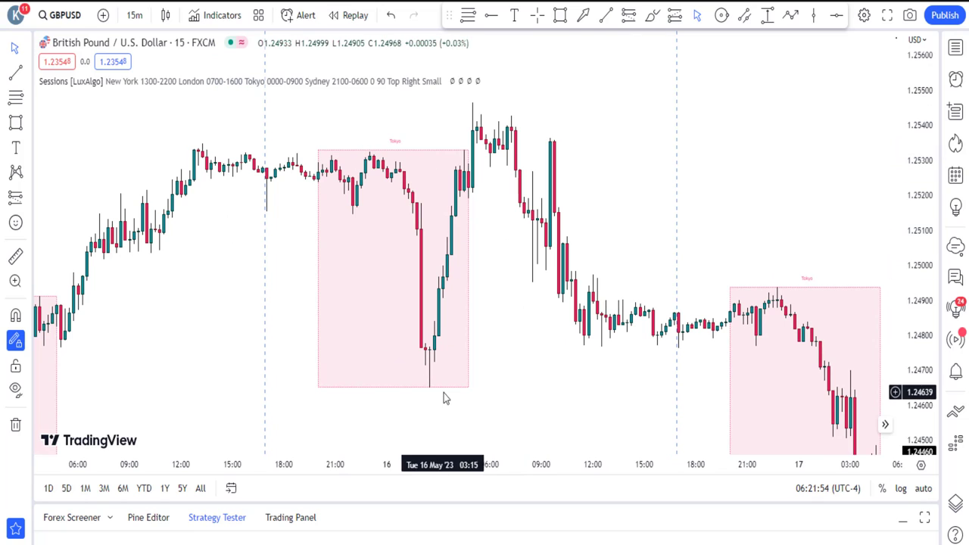
pyautogui.click(560, 16)
pyautogui.moveTo(455, 92); pyautogui.dragTo(601, 149)
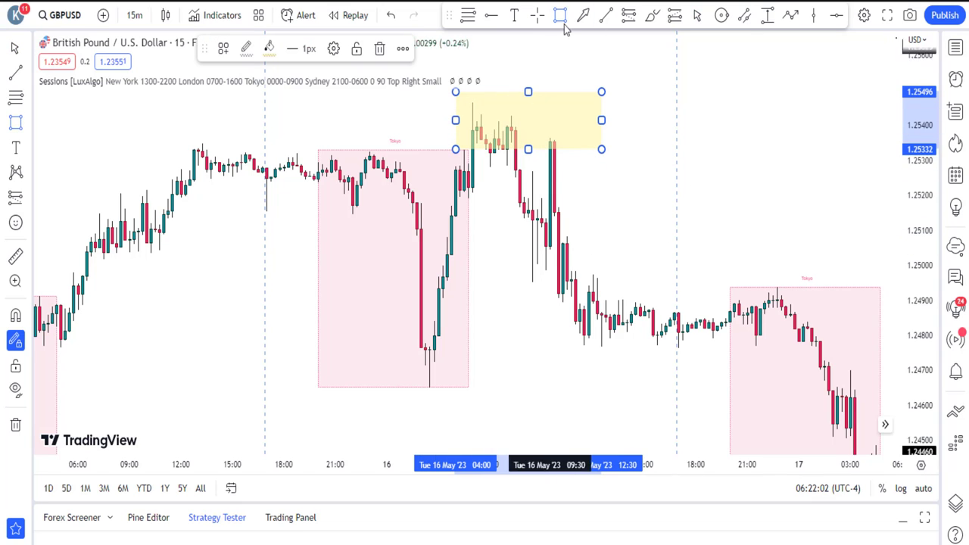
# - Draw a level dashed trend line at about 1.25197 from 04:15 to 08:15 on 16 May and apply the CHOCH template
pyautogui.click(610, 17)
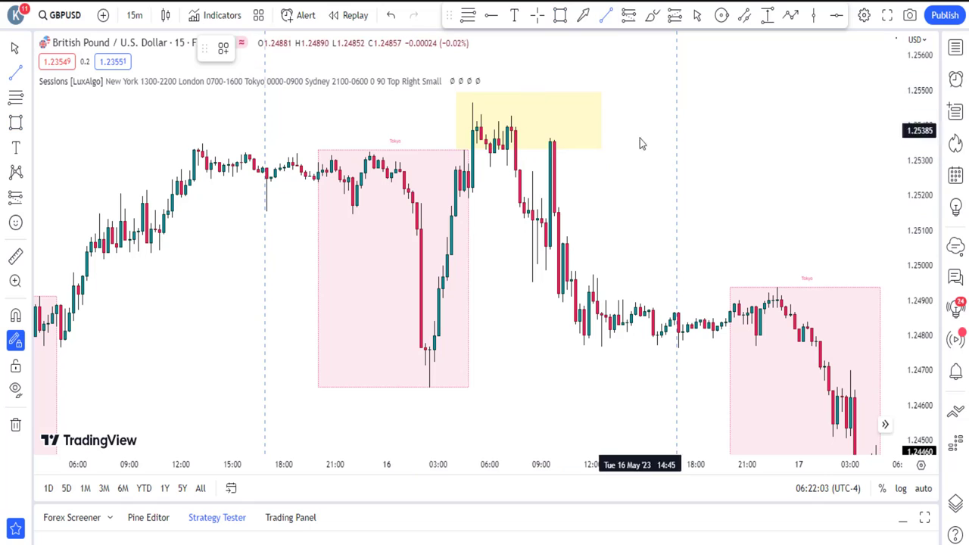
pyautogui.click(478, 200)
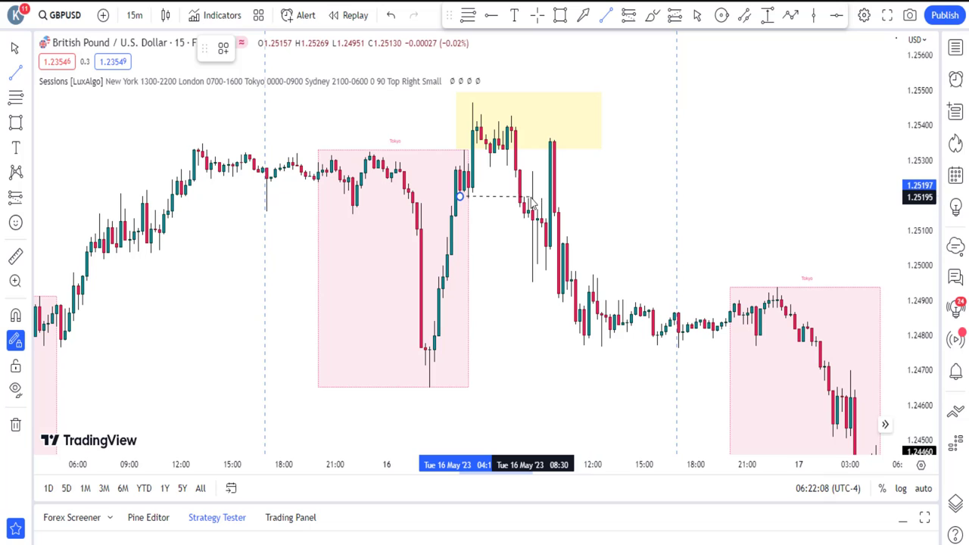
pyautogui.click(527, 197)
pyautogui.click(223, 47)
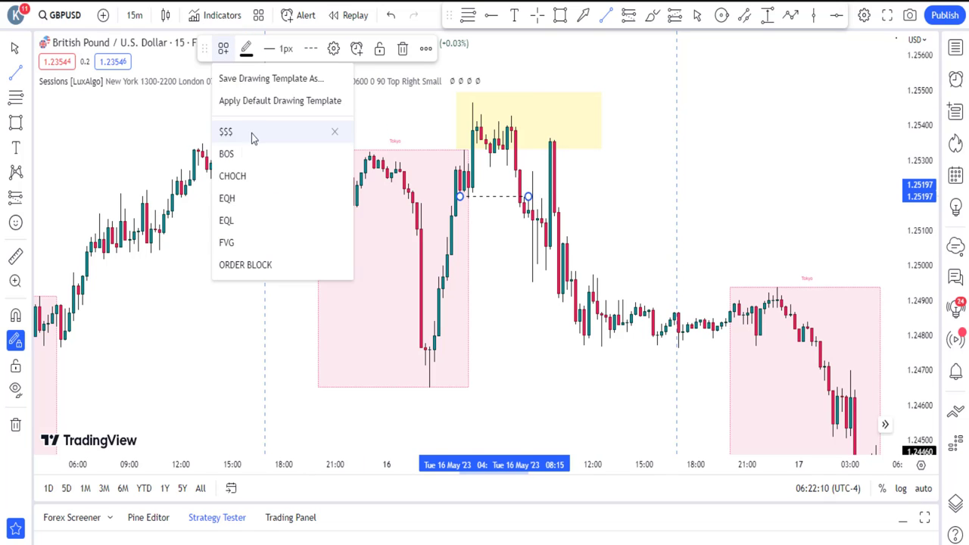
pyautogui.click(231, 175)
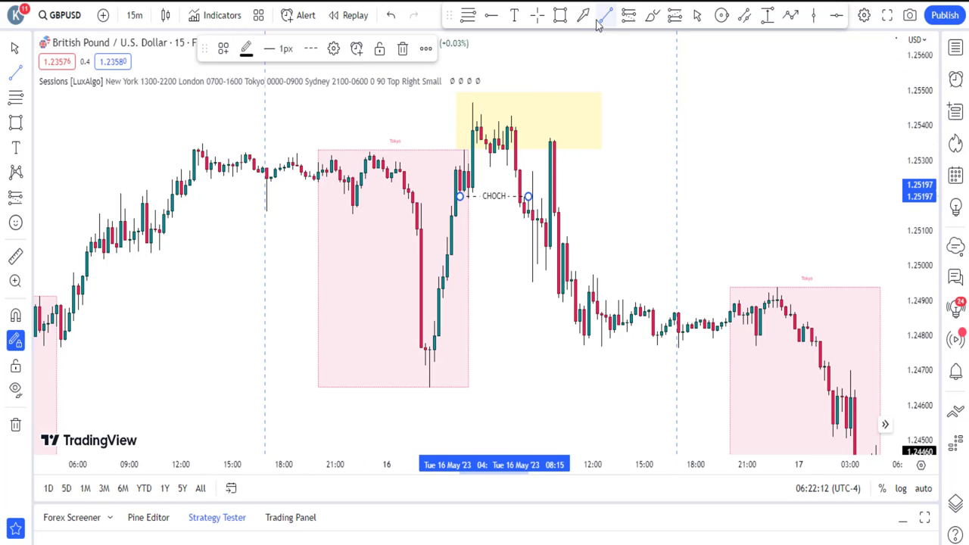
# - Cover the 16 May entry zone with a yellow rectangle between about 1.25275 and 1.25350, starting near 07:30
pyautogui.click(558, 18)
pyautogui.click(512, 142)
pyautogui.click(695, 170)
# - Place a short position from 07:45 on 16 May with entry at about 1.25328, stop at 1.25540 and target at 1.24662
pyautogui.click(628, 15)
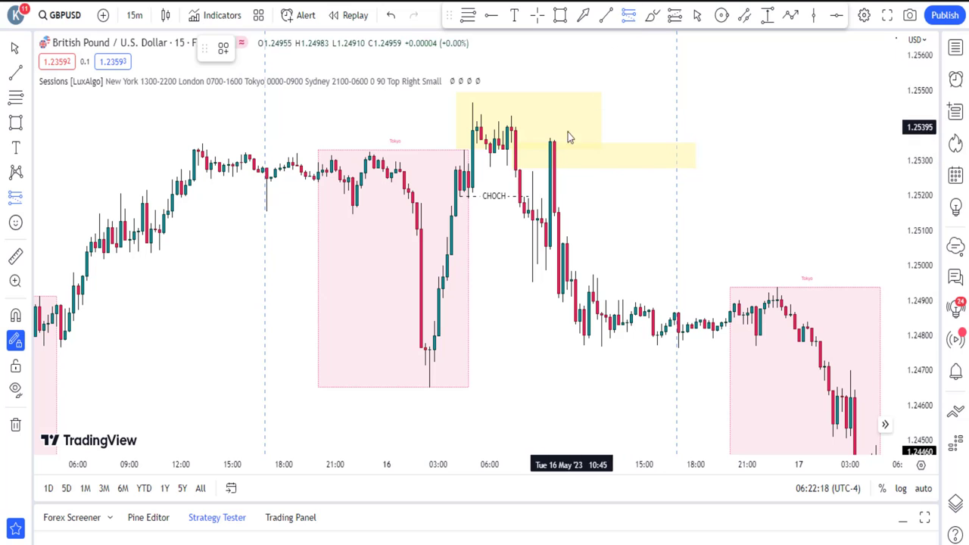
pyautogui.click(519, 152)
pyautogui.click(697, 15)
pyautogui.moveTo(520, 67); pyautogui.dragTo(519, 79)
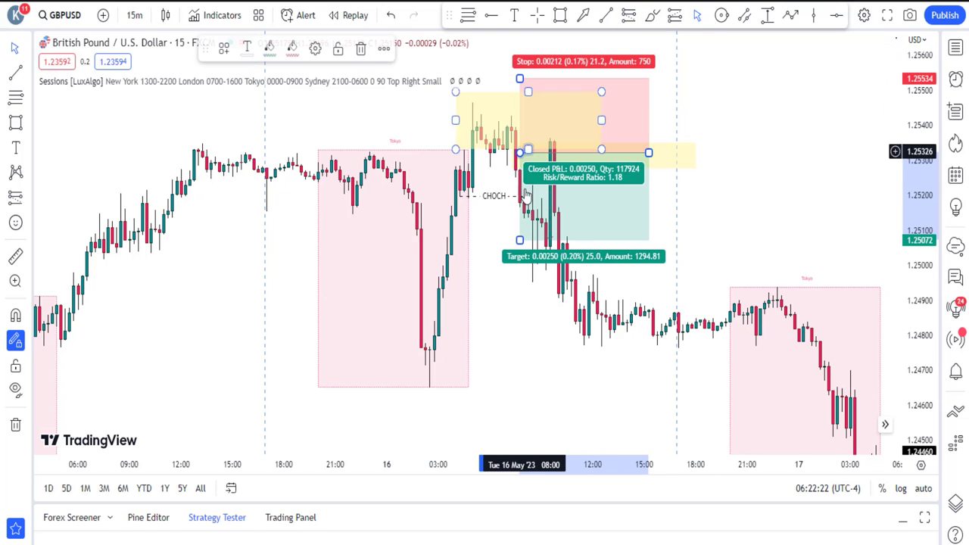
pyautogui.moveTo(519, 240)
pyautogui.mouseDown()
pyautogui.moveTo(522, 352)
pyautogui.moveTo(535, 395)
pyautogui.moveTo(534, 384)
pyautogui.mouseUp()
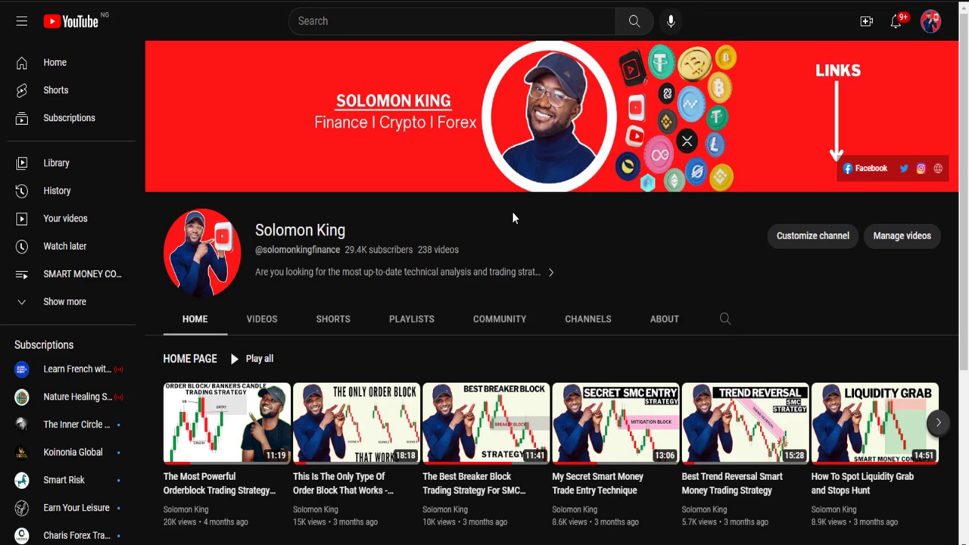
pyautogui.scroll(-3, 338, 283)
pyautogui.scroll(3, 344, 303)
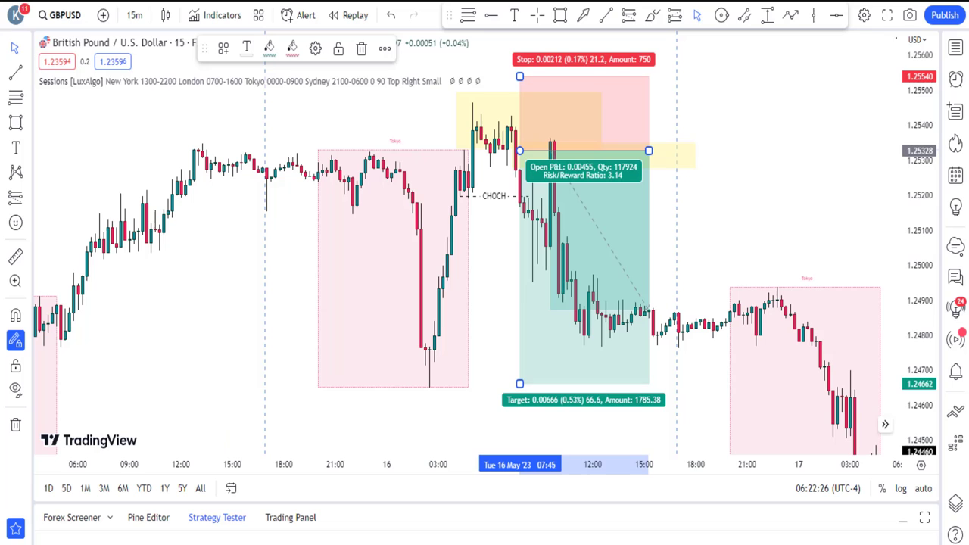
# - Reset the Sessions [LuxAlgo] indicator to its default settings and apply them
pyautogui.click(651, 242)
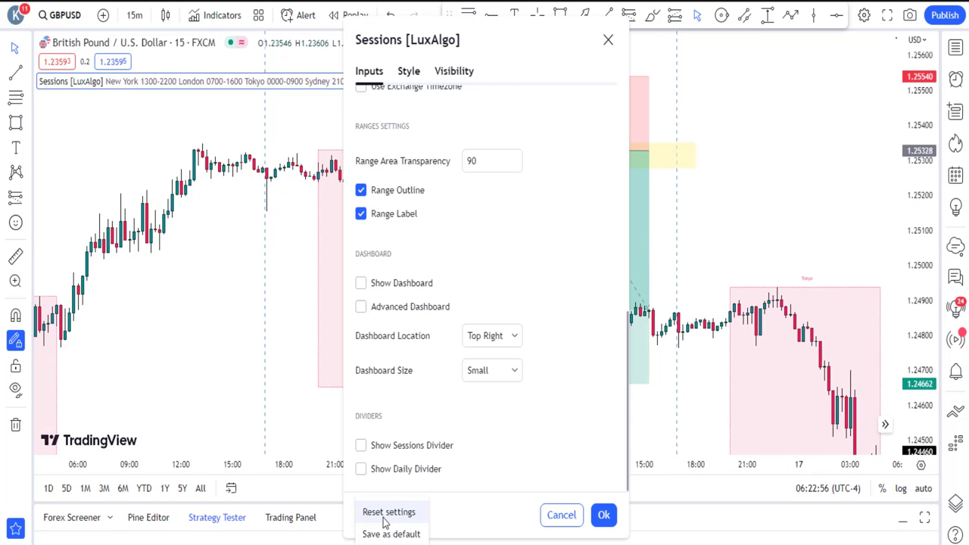
pyautogui.click(386, 514)
pyautogui.click(598, 521)
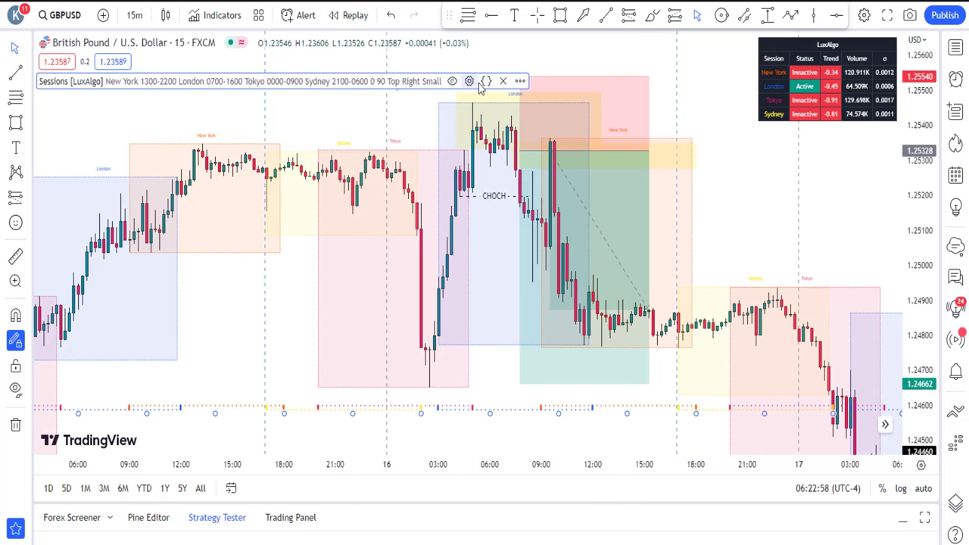
# - Limit the Sessions indicator to the London session and its range, disabling the other sessions, range outline and label, dashboards and dividers
pyautogui.click(469, 81)
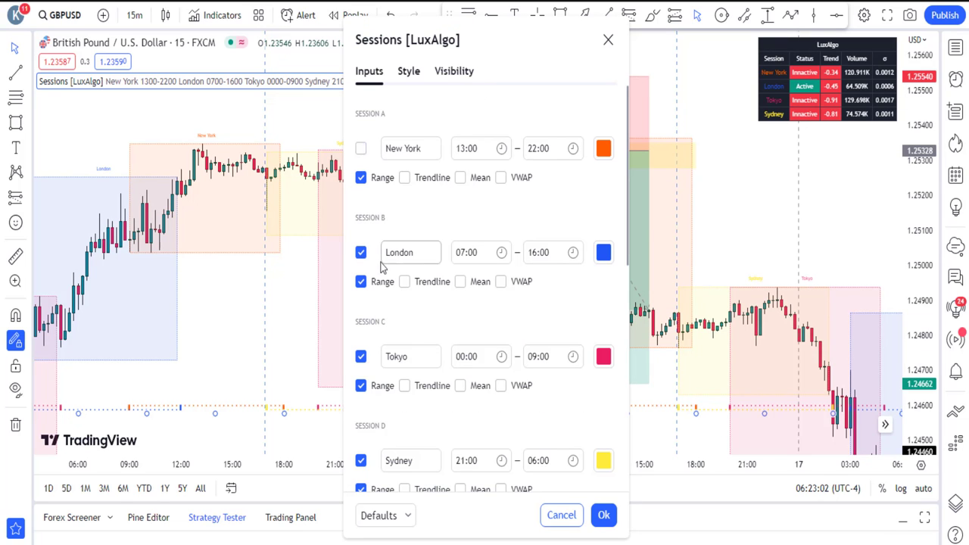
pyautogui.click(361, 358)
pyautogui.scroll(-2, 368, 390)
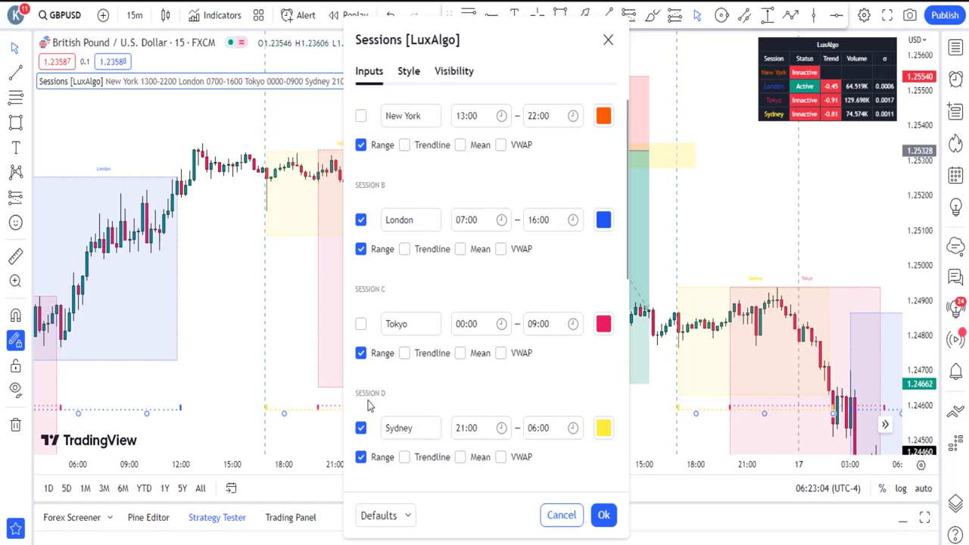
pyautogui.click(360, 316)
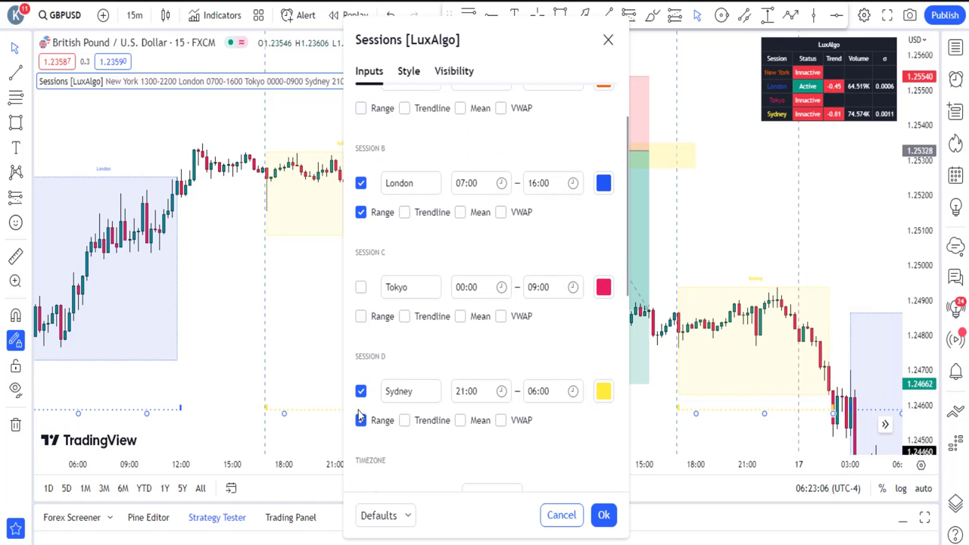
pyautogui.scroll(-5, 413, 440)
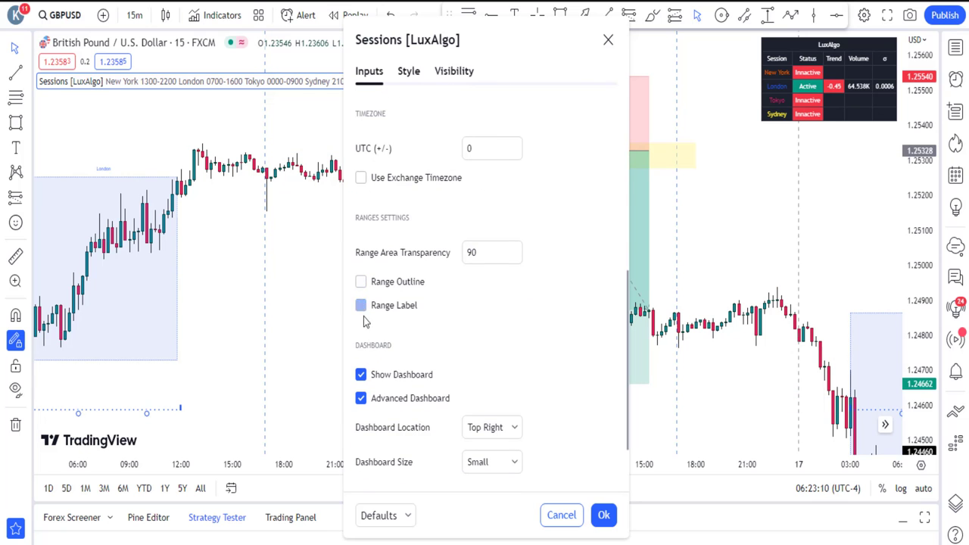
pyautogui.scroll(-2, 464, 393)
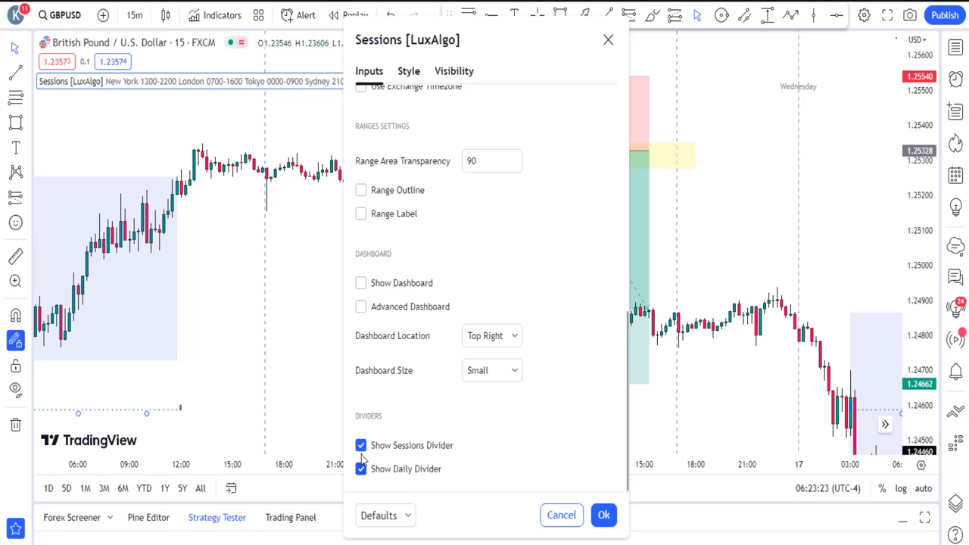
pyautogui.click(603, 515)
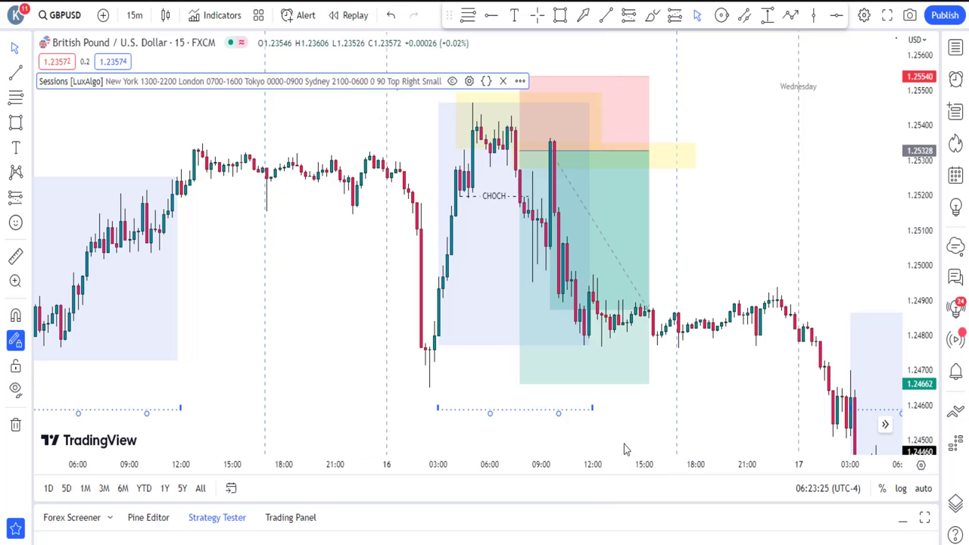
# - Delete the short position, the entry zone rectangle and the sweep rectangle from the 16 May setup
pyautogui.scroll(2, 817, 175)
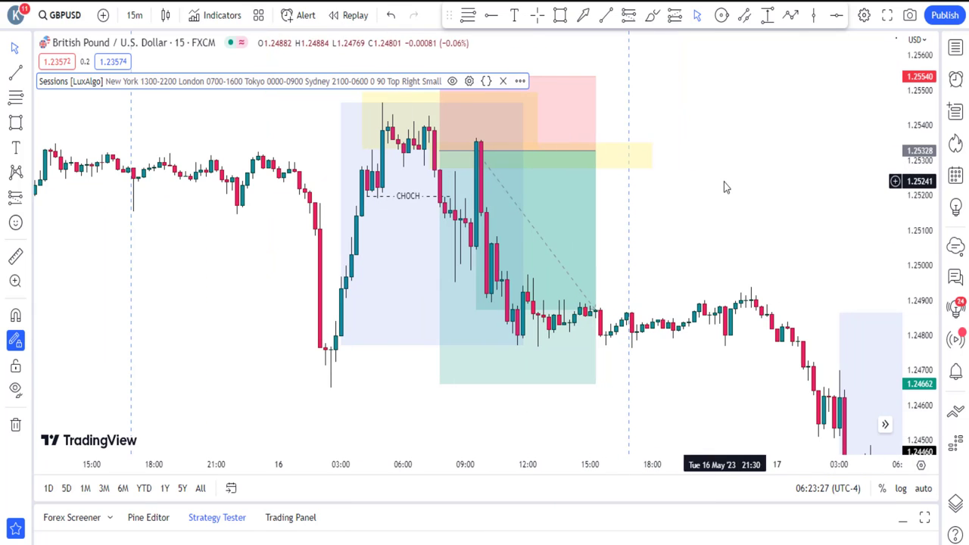
pyautogui.moveTo(724, 186); pyautogui.dragTo(840, 219)
pyautogui.click(608, 125)
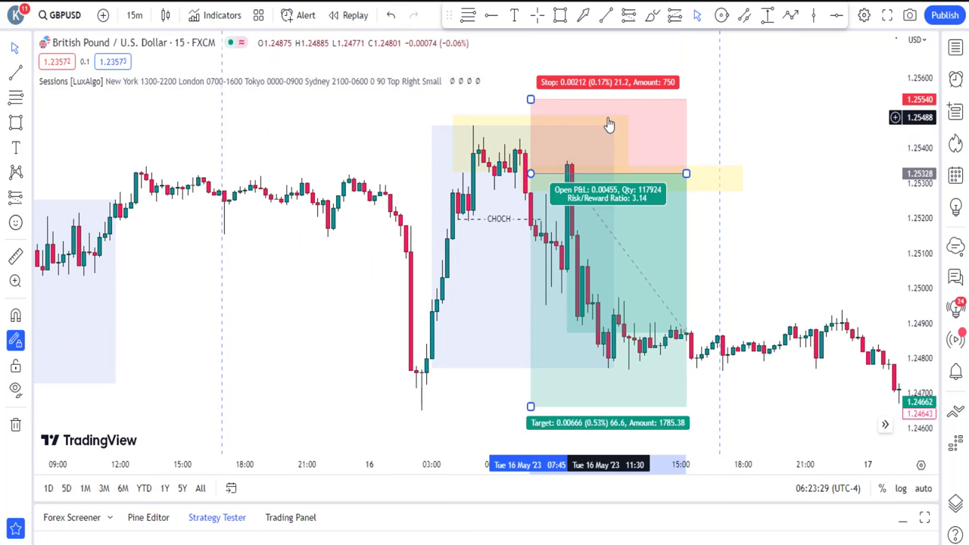
pyautogui.press('Delete')
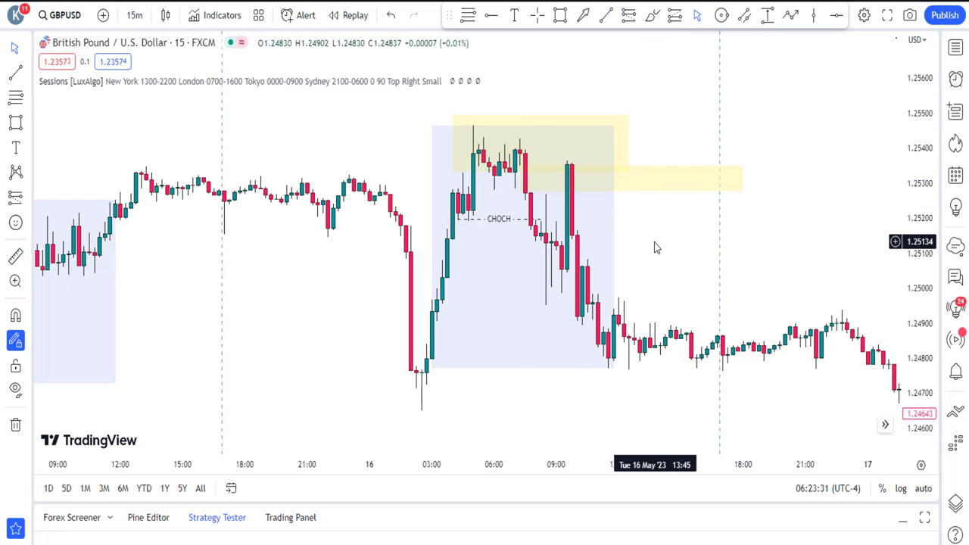
pyautogui.click(632, 191)
pyautogui.press('Delete')
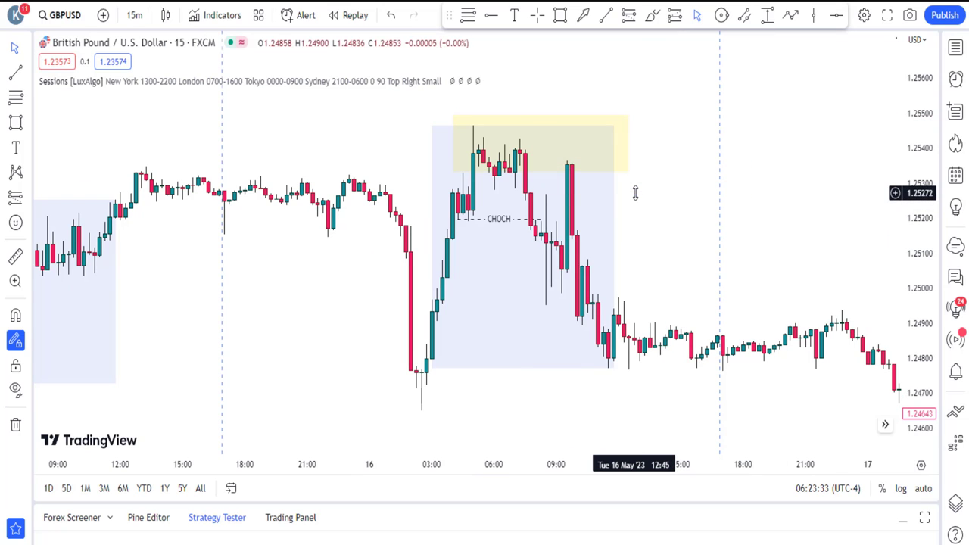
pyautogui.click(629, 172)
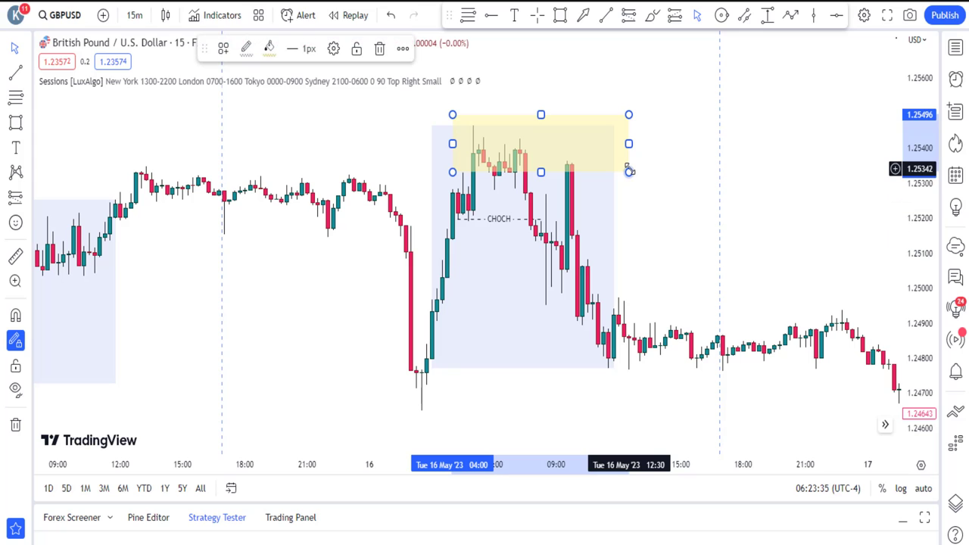
pyautogui.press('Delete')
# - Set the London session hours in the Sessions indicator to 08:30–11:00
pyautogui.scroll(-1, 782, 221)
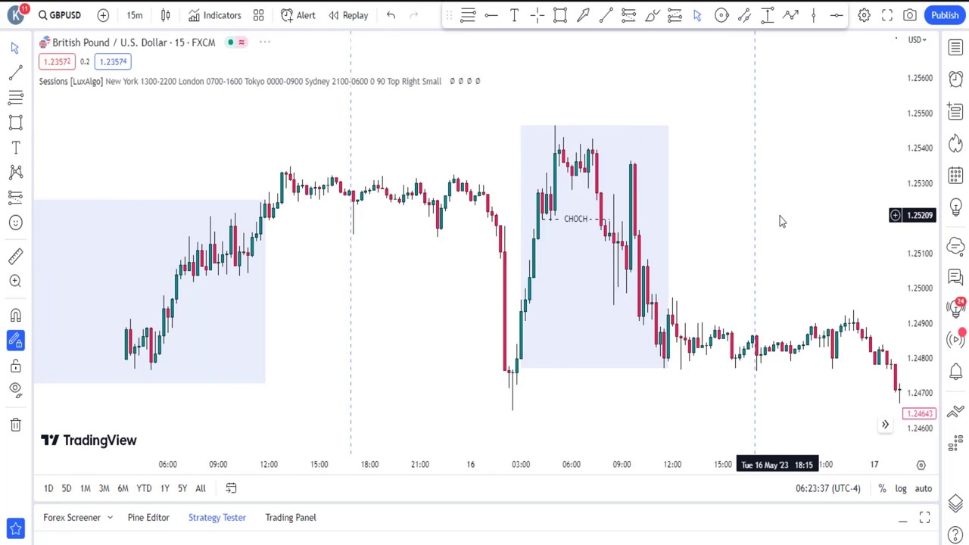
pyautogui.moveTo(469, 328); pyautogui.dragTo(691, 211)
pyautogui.moveTo(424, 404); pyautogui.dragTo(895, 345)
pyautogui.moveTo(900, 198); pyautogui.dragTo(540, 309)
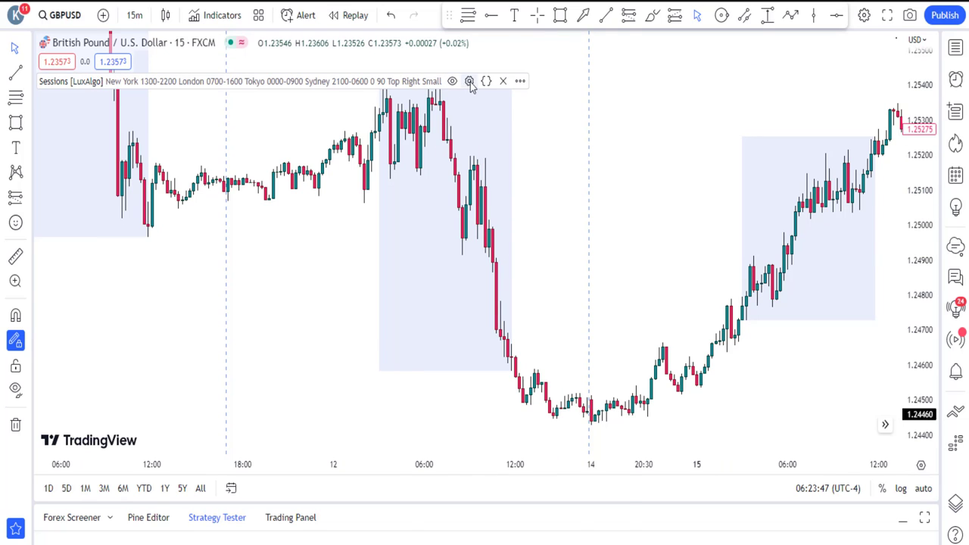
pyautogui.click(469, 81)
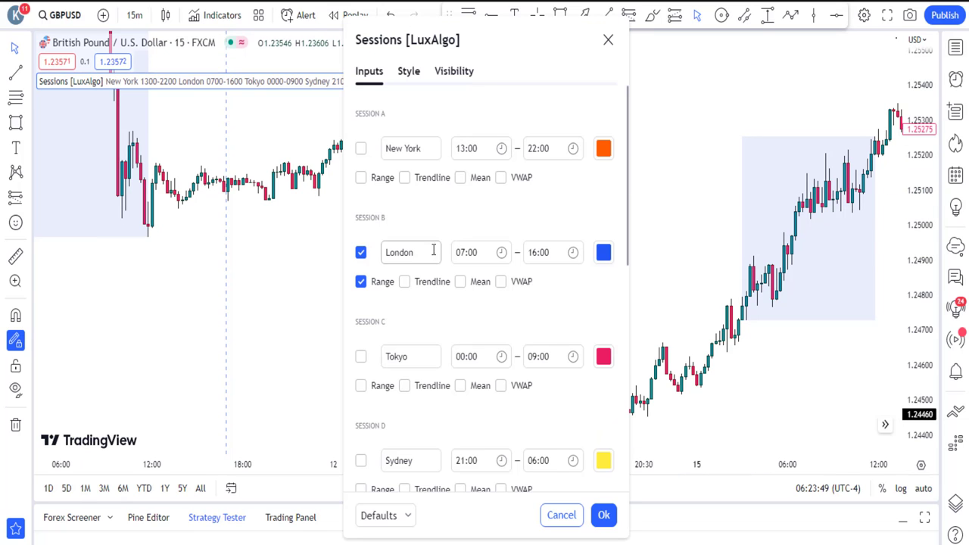
pyautogui.click(478, 257)
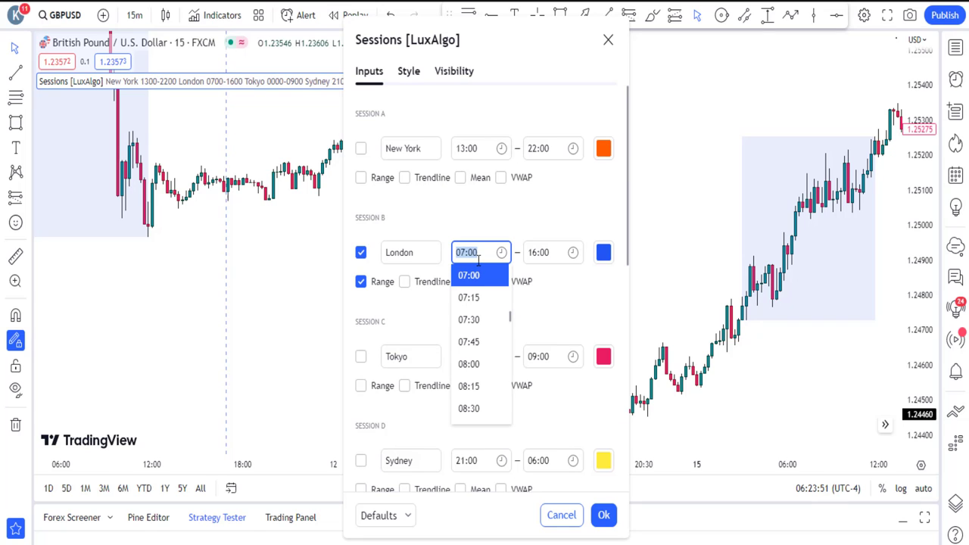
pyautogui.write('8')
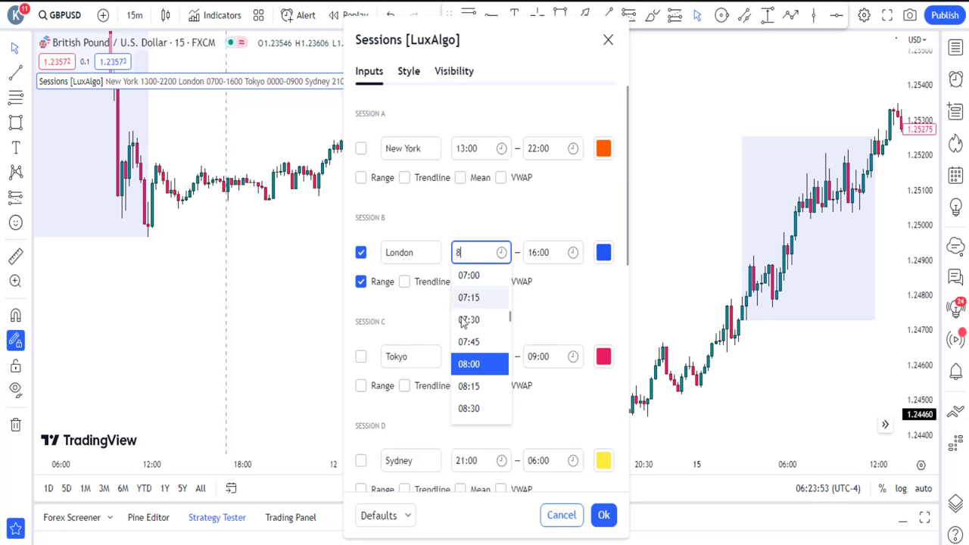
pyautogui.click(478, 407)
pyautogui.click(553, 255)
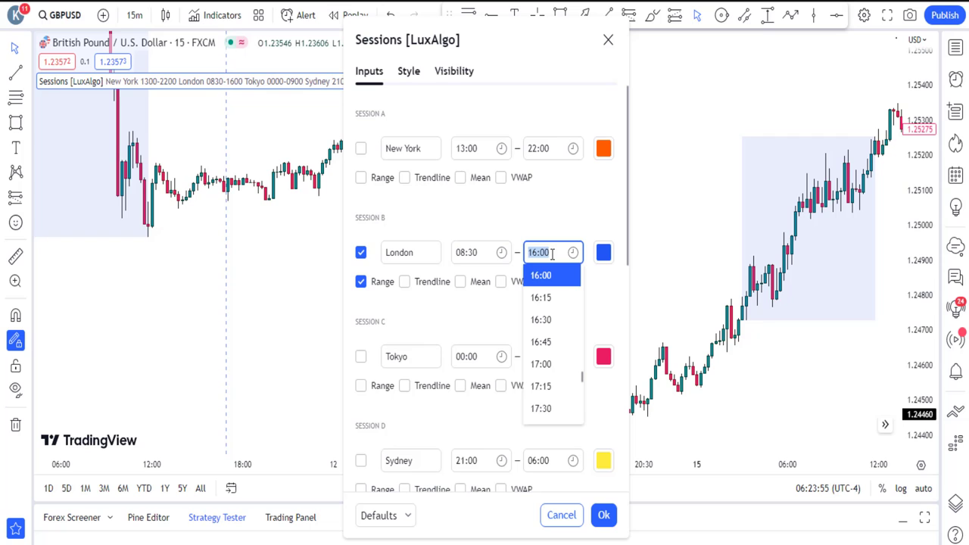
pyautogui.write('11')
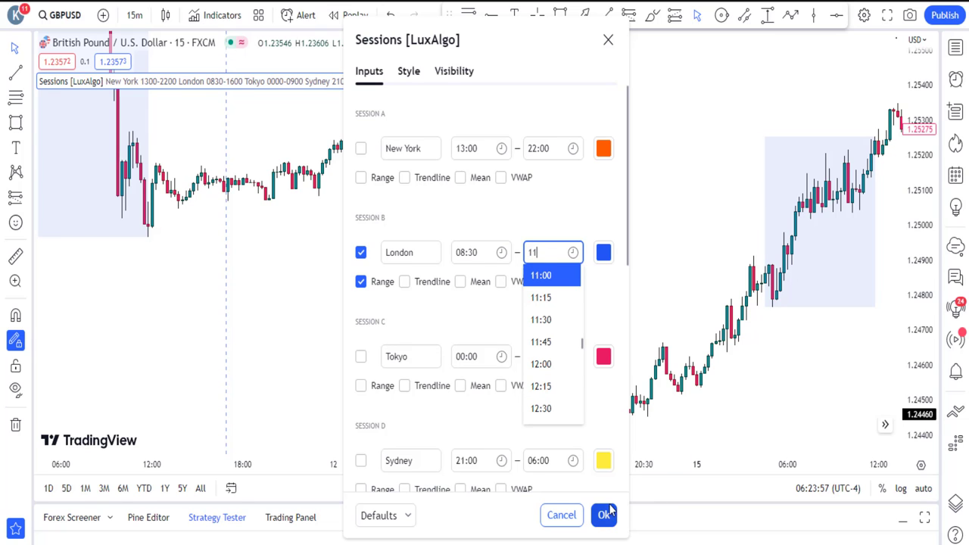
pyautogui.click(605, 515)
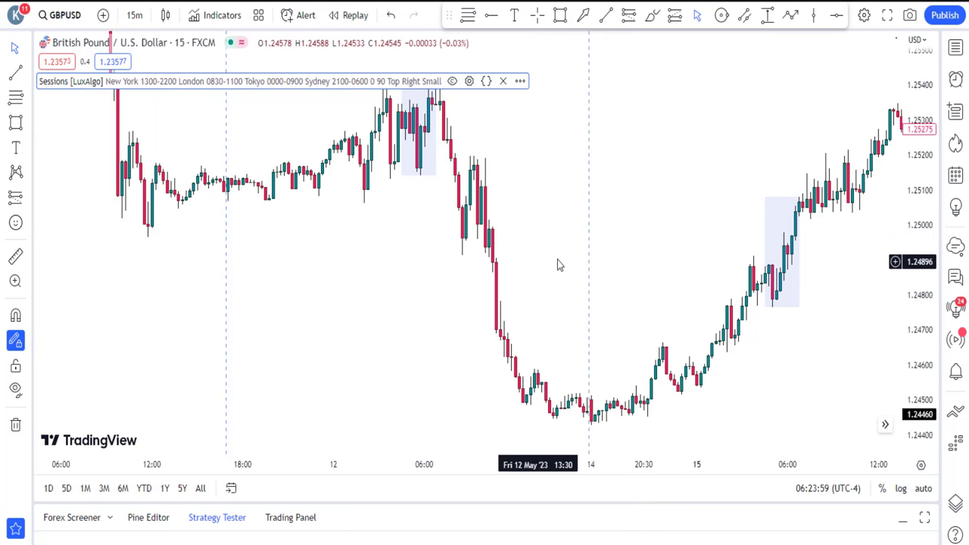
# - Switch the chart to the 5-minute timeframe and frame the 30 May London session
pyautogui.moveTo(648, 223); pyautogui.dragTo(295, 258)
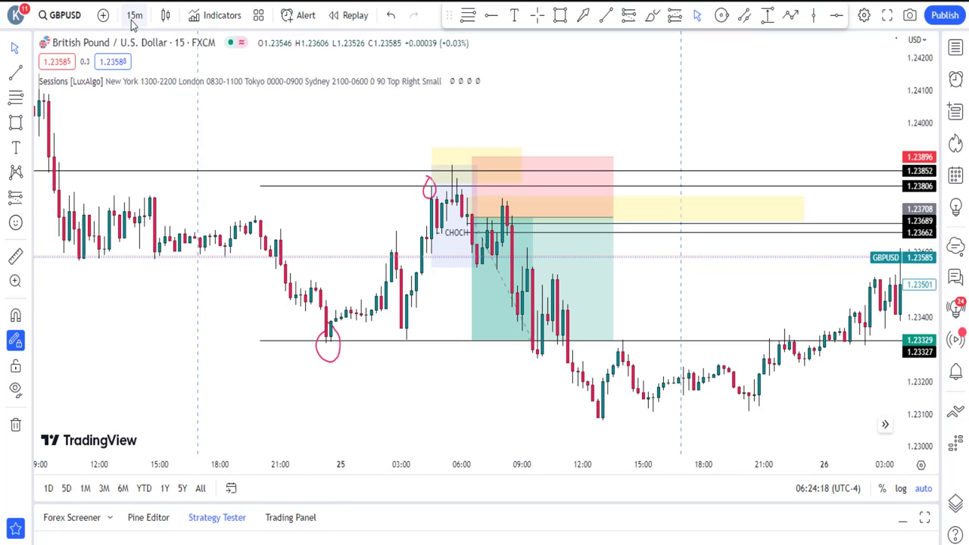
pyautogui.click(134, 15)
pyautogui.click(161, 219)
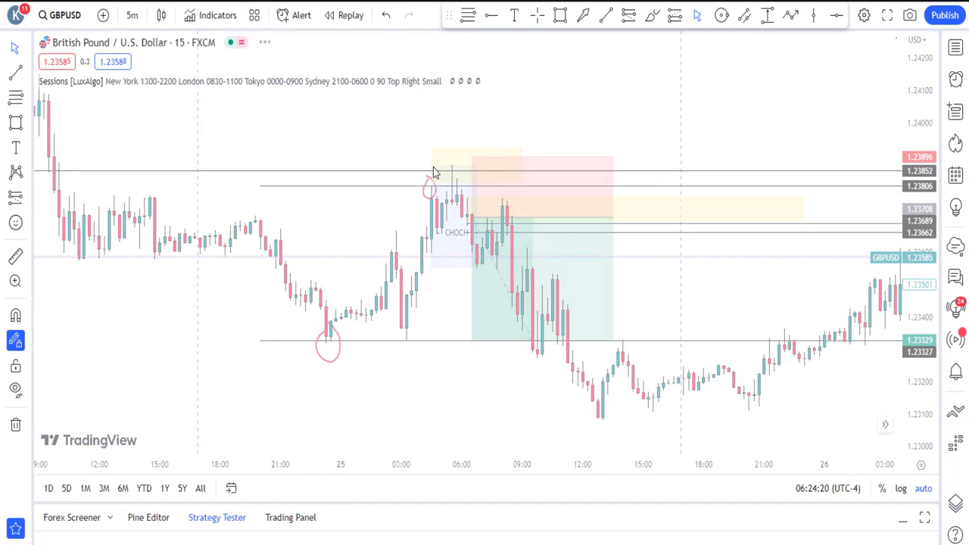
pyautogui.moveTo(595, 318); pyautogui.dragTo(441, 356)
pyautogui.scroll(3, 470, 357)
pyautogui.moveTo(432, 265); pyautogui.dragTo(558, 272)
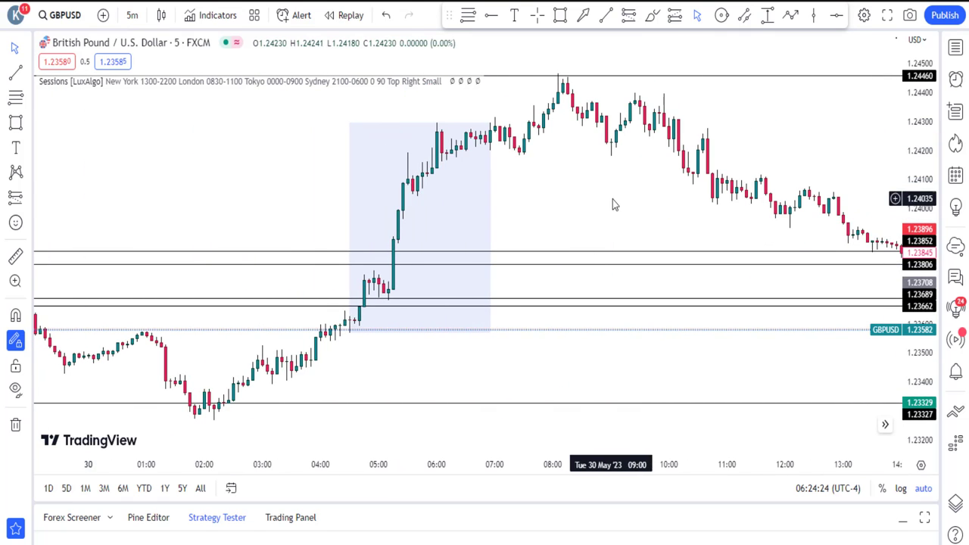
pyautogui.moveTo(613, 204); pyautogui.dragTo(629, 277)
# - Remove all drawings from the chart while keeping the Sessions indicator
pyautogui.click(17, 424)
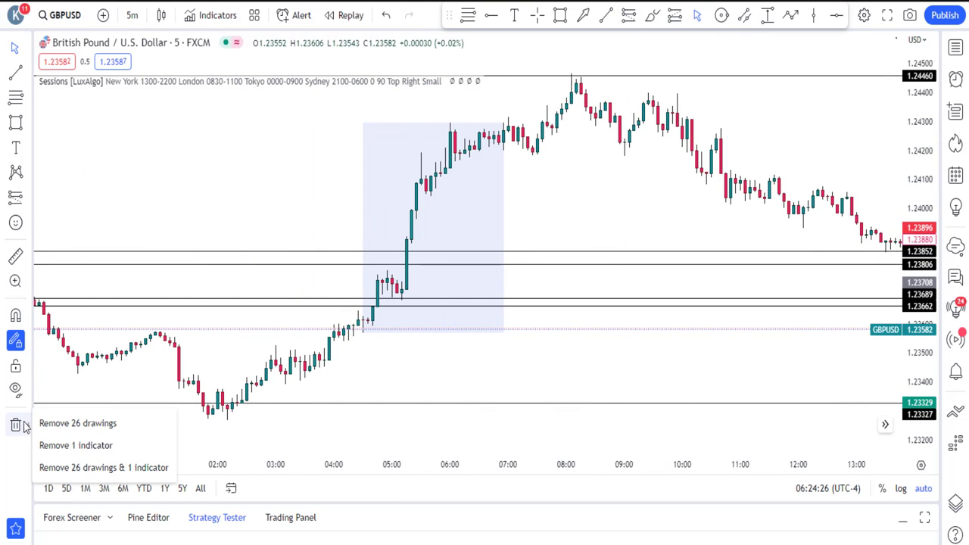
pyautogui.click(75, 423)
pyautogui.moveTo(396, 184); pyautogui.dragTo(494, 184)
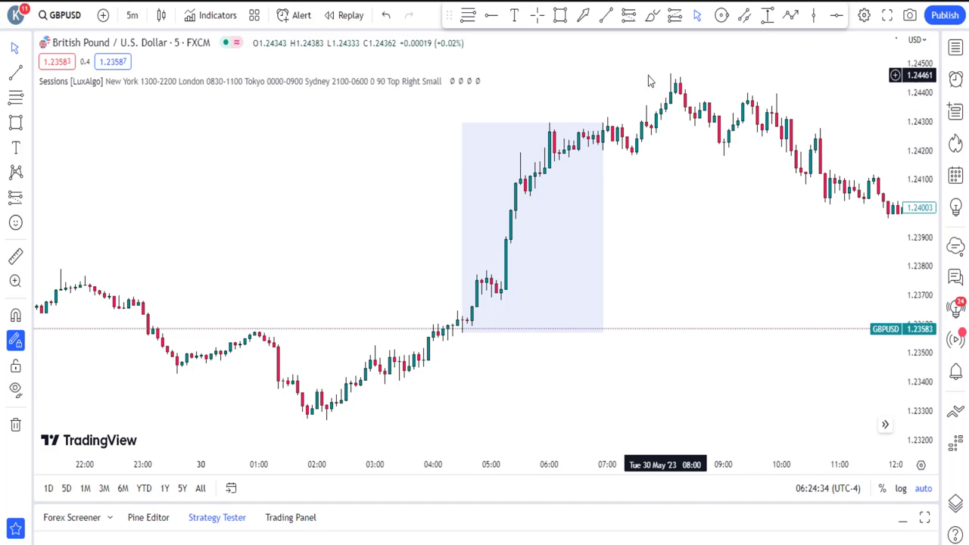
pyautogui.moveTo(738, 231); pyautogui.dragTo(583, 207)
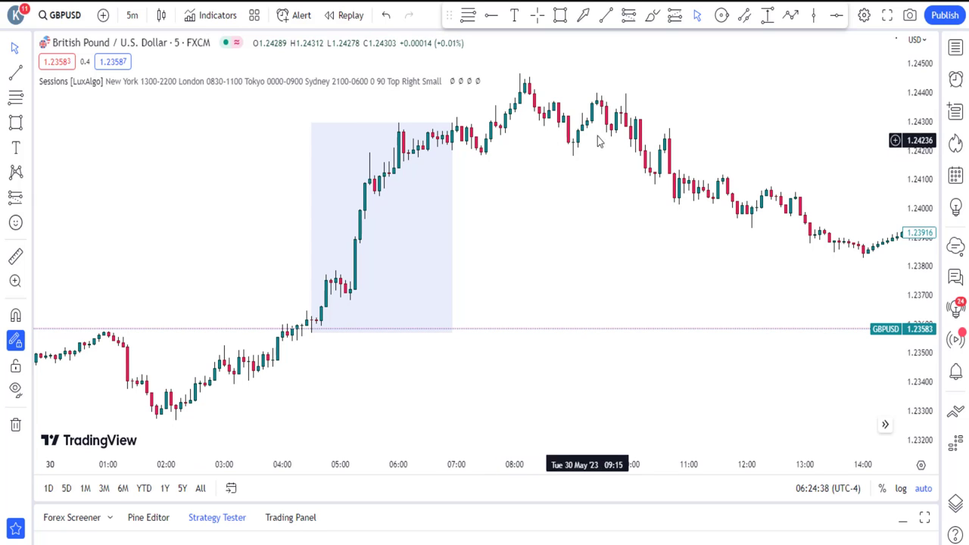
# - Examine the 29 to 31 May London sessions and the price action around them for a Judas swing setup
pyautogui.hscroll(10, 666, 153)
pyautogui.hscroll(15, 746, 123)
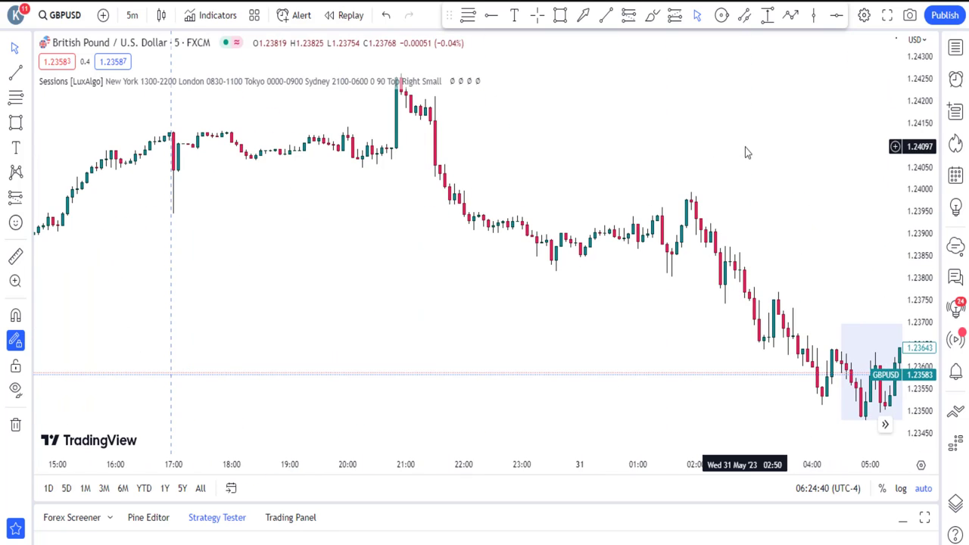
pyautogui.hscroll(-4, 356, 189)
pyautogui.hscroll(10, 277, 202)
pyautogui.hscroll(-15, 138, 266)
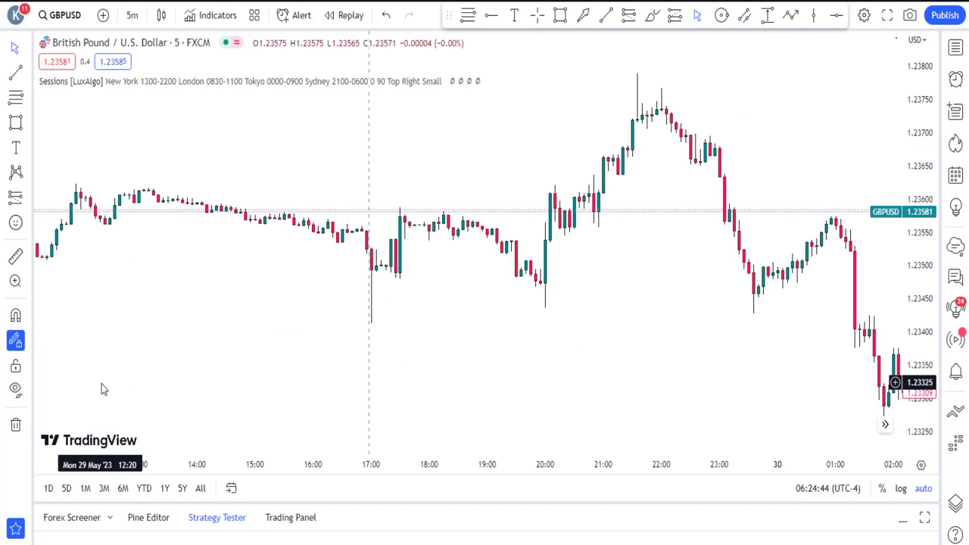
pyautogui.hscroll(-8, 372, 305)
pyautogui.hscroll(15, 276, 175)
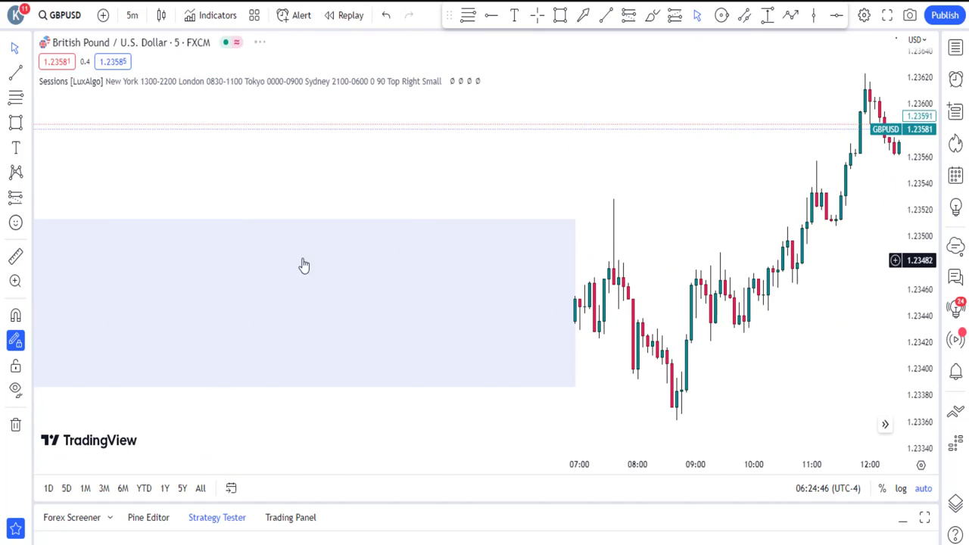
pyautogui.hscroll(-2, 255, 177)
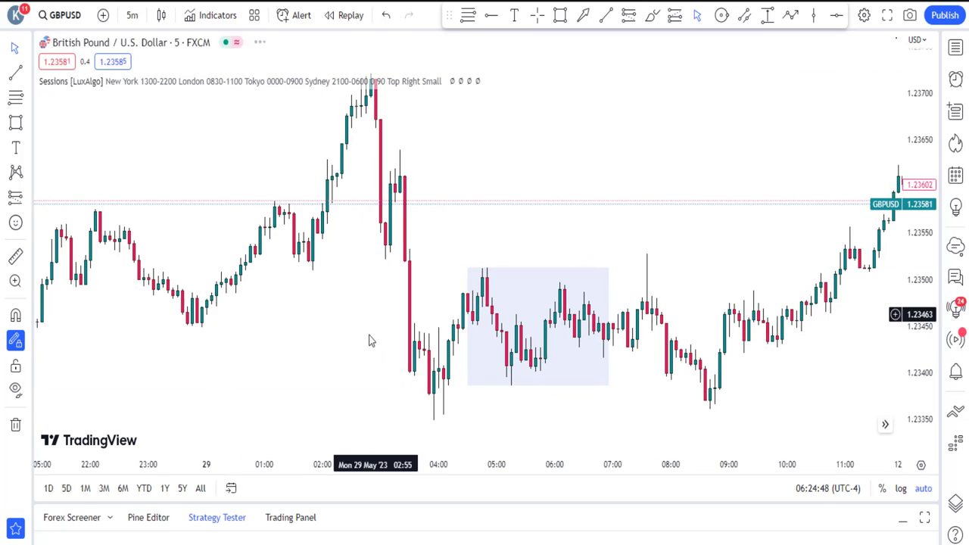
pyautogui.moveTo(294, 334); pyautogui.dragTo(338, 322)
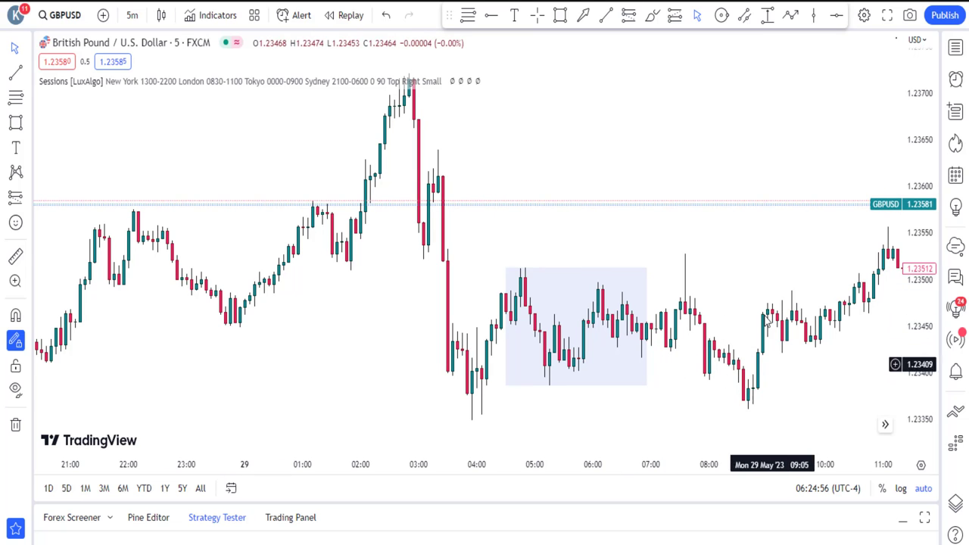
# - Mark the 26 May London session's high at about 1.23793 and low at about 1.23454 with horizontal rays starting at 04:30
pyautogui.hscroll(-15, 807, 384)
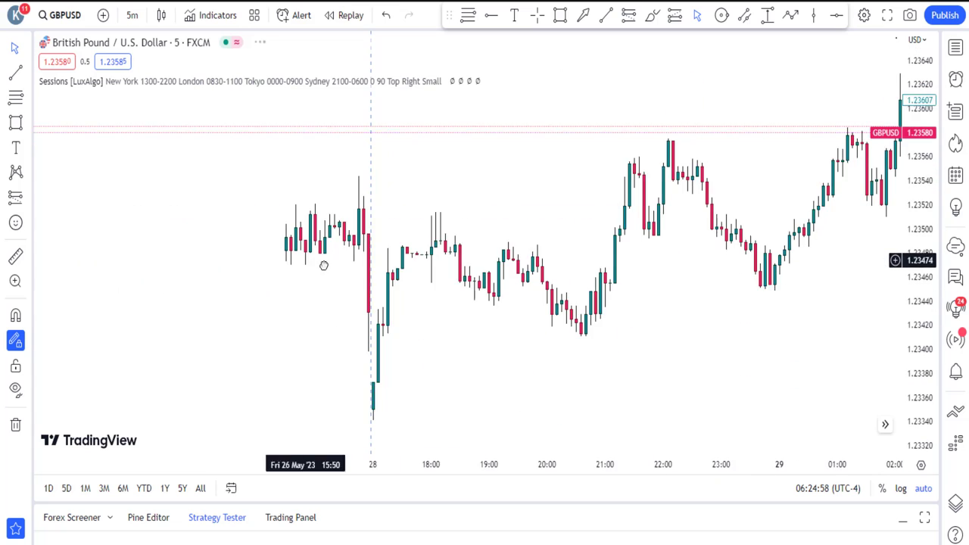
pyautogui.hscroll(-15, 448, 268)
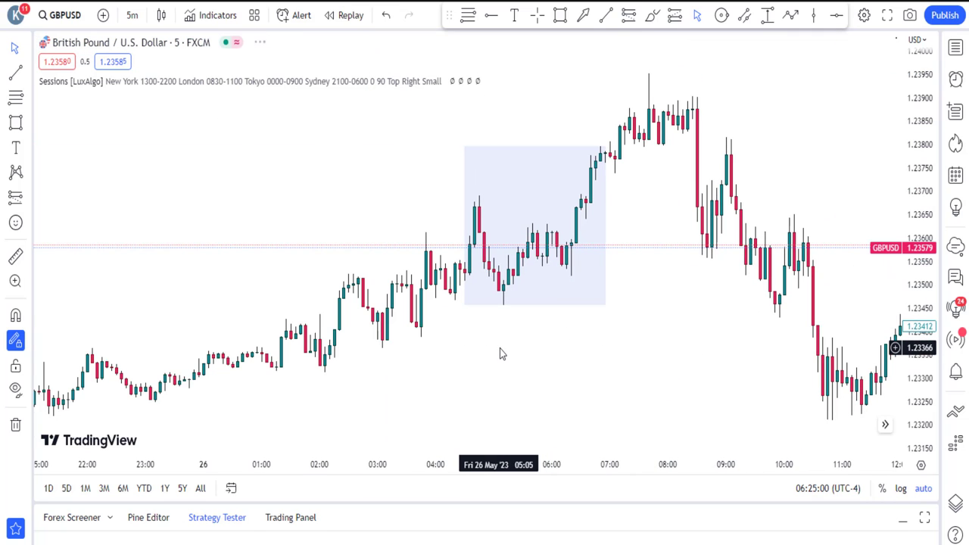
pyautogui.moveTo(608, 326); pyautogui.dragTo(525, 316)
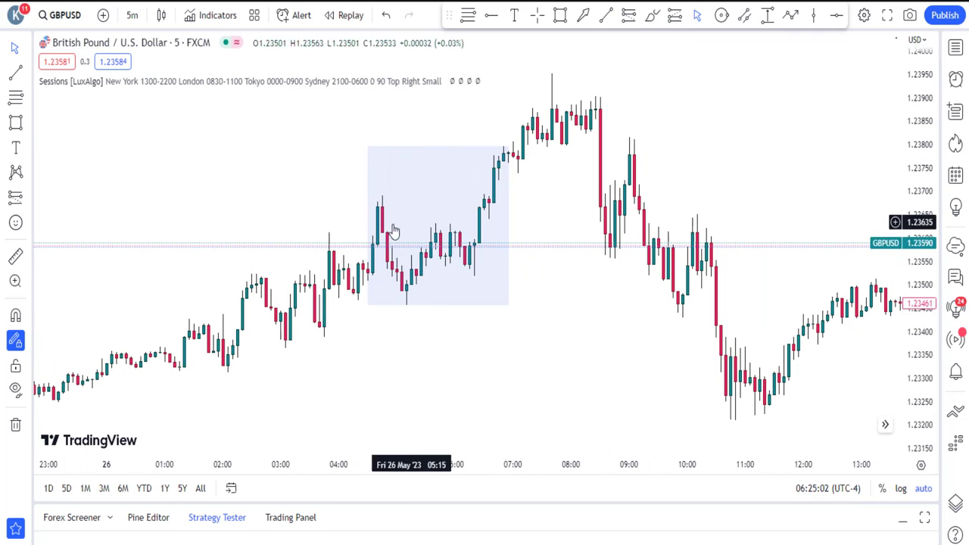
pyautogui.click(492, 15)
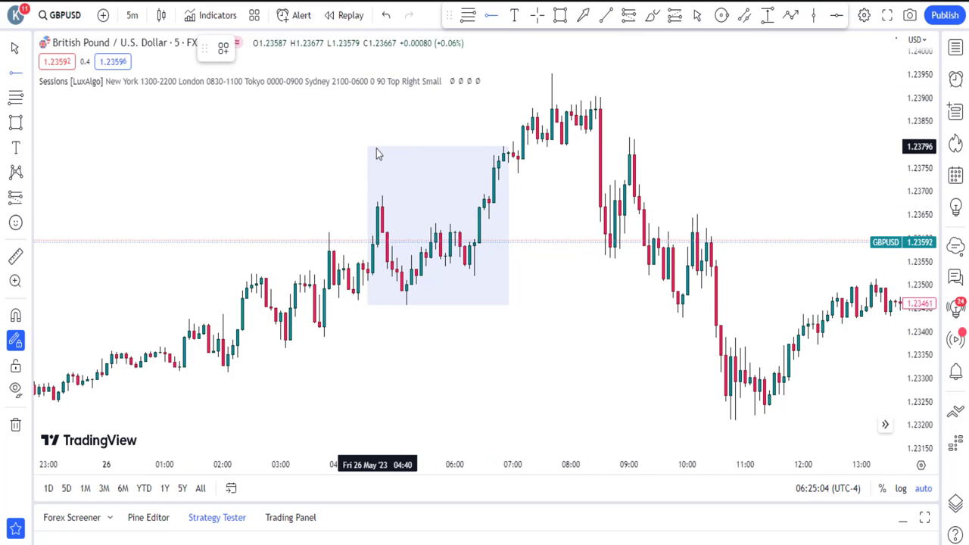
pyautogui.click(368, 148)
pyautogui.click(367, 306)
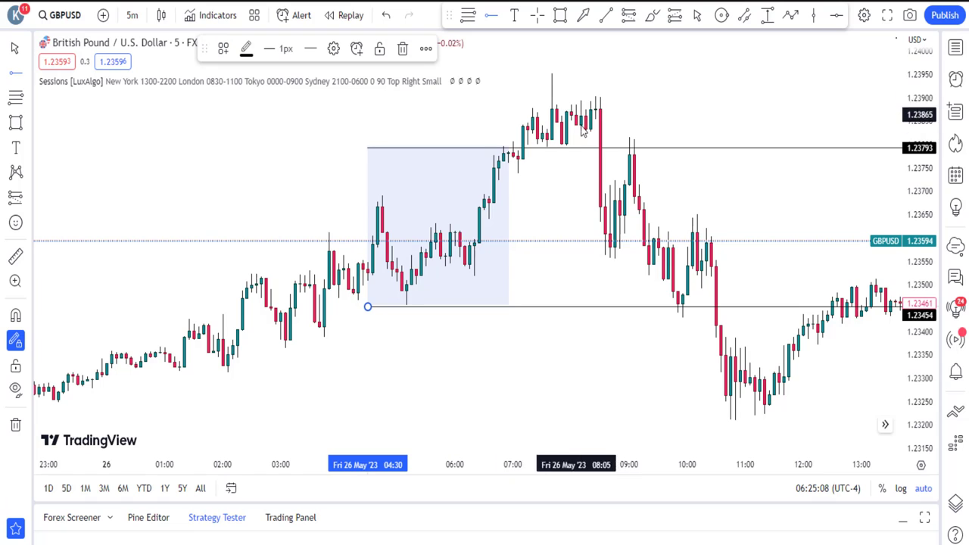
# - Draw a nearly level dashed trend line under the 26 May swing lows at about 1.23795, ending at 08:40
pyautogui.click(606, 15)
pyautogui.click(547, 147)
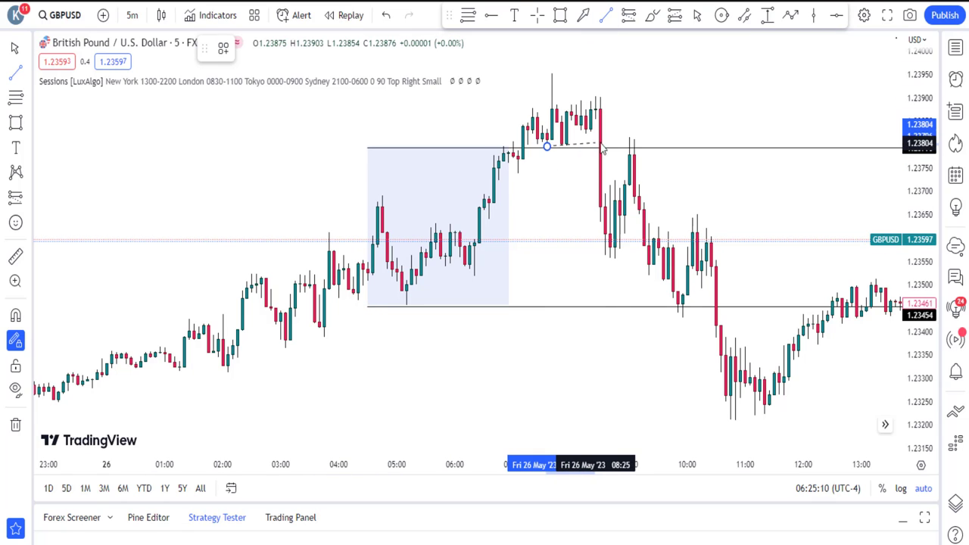
pyautogui.click(609, 147)
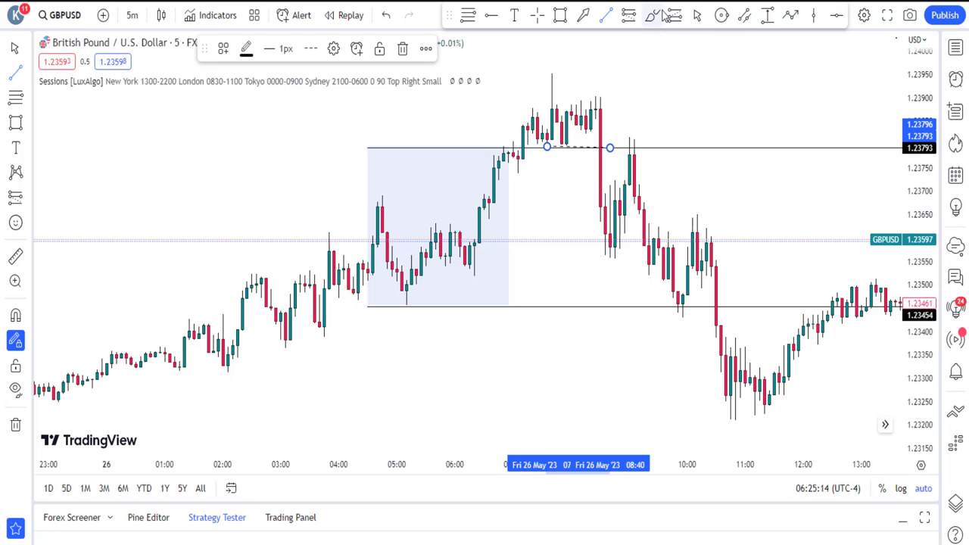
# - Draw a parallel channel over the 26 May sell-off from 08:25 to 13:00, spanning about 1.23857 down to 1.23700, and fine-tune its lower edge
pyautogui.click(744, 17)
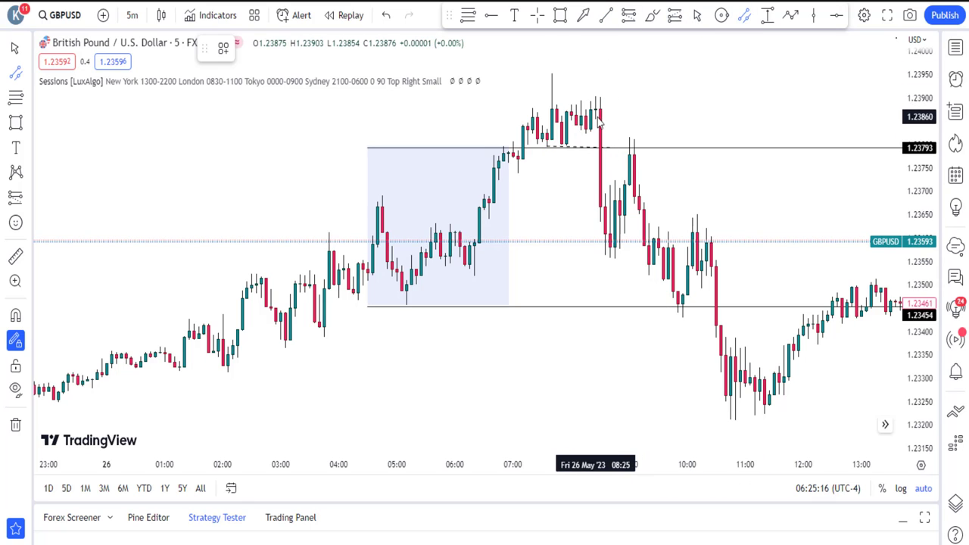
pyautogui.click(598, 120)
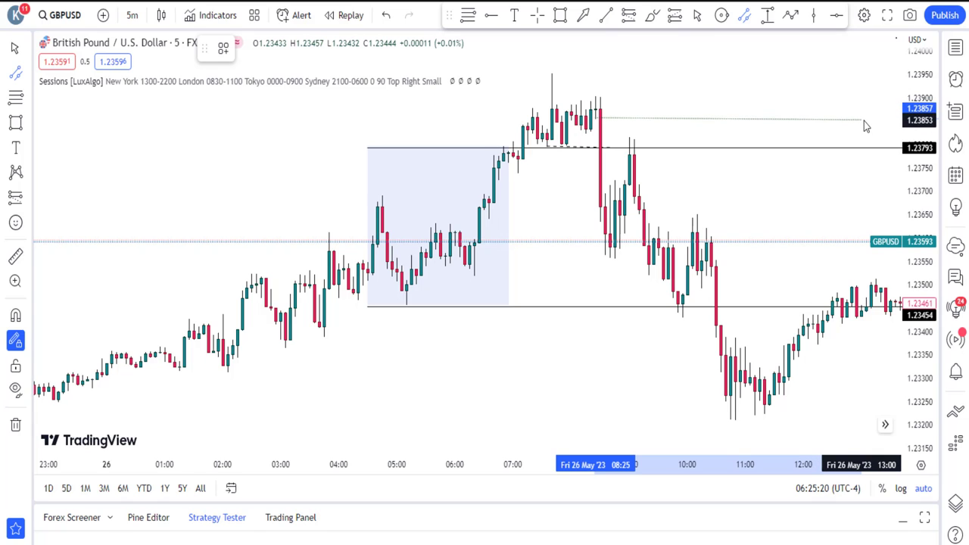
pyautogui.click(863, 121)
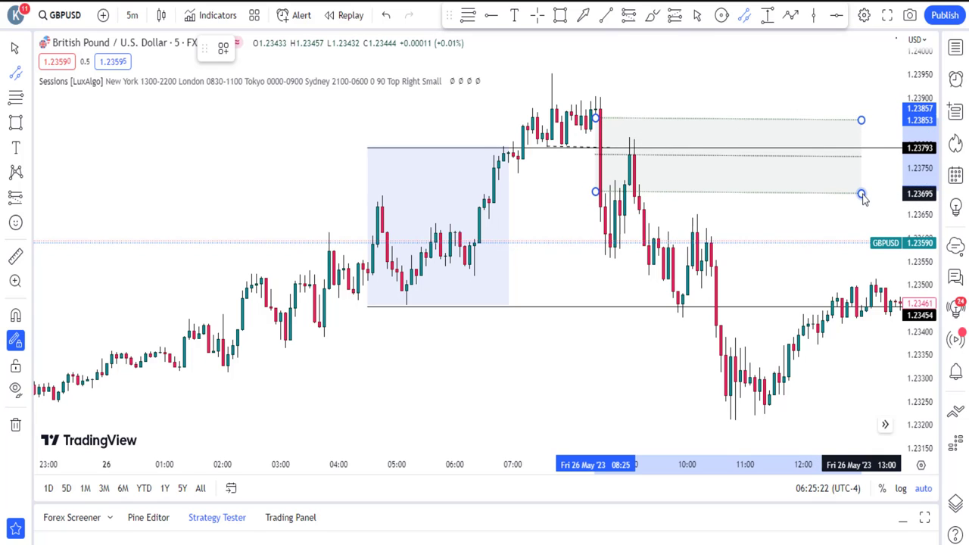
pyautogui.click(863, 194)
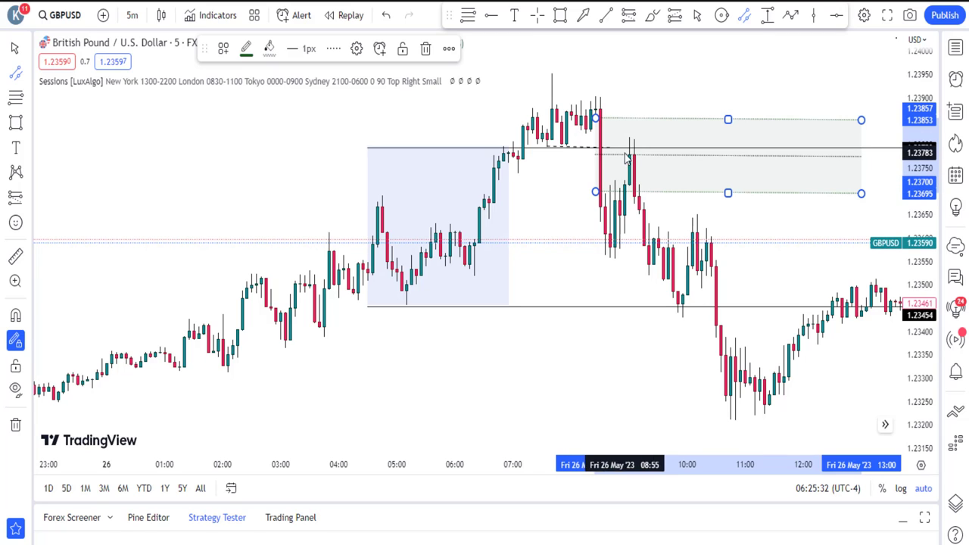
pyautogui.click(697, 15)
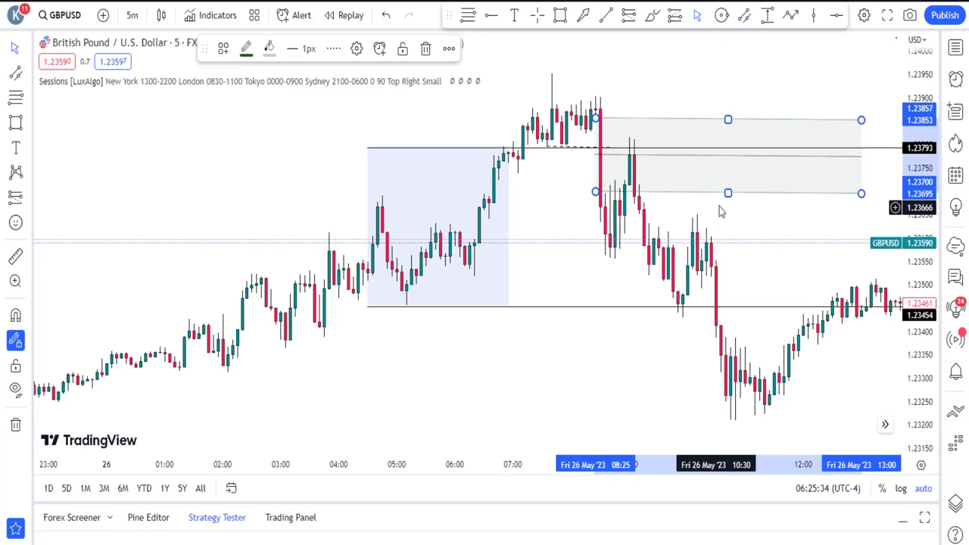
pyautogui.moveTo(727, 192); pyautogui.dragTo(728, 195)
# - Place a short position at the 09:00 retracement on 26 May with entry 1.23780, stop about 1.23882 and target about 1.23418
pyautogui.click(628, 15)
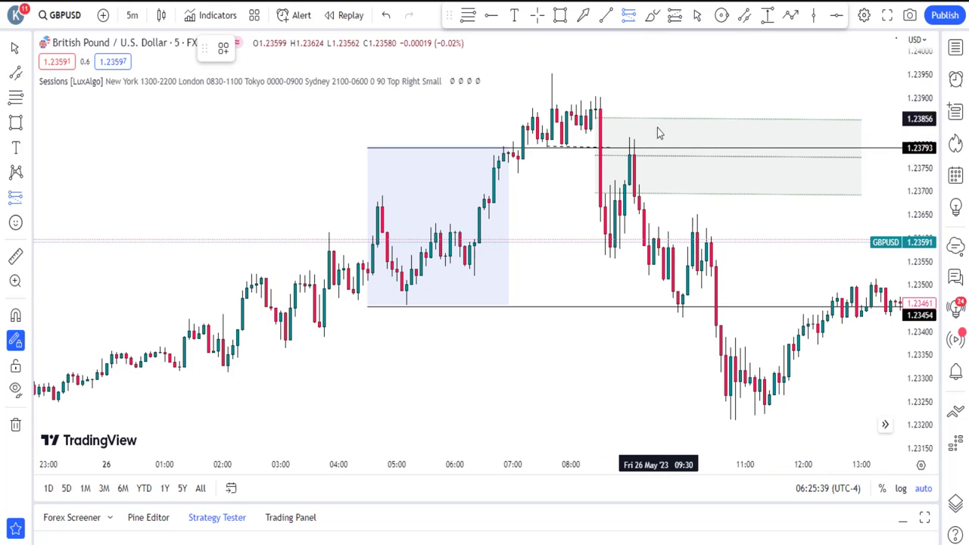
pyautogui.click(629, 155)
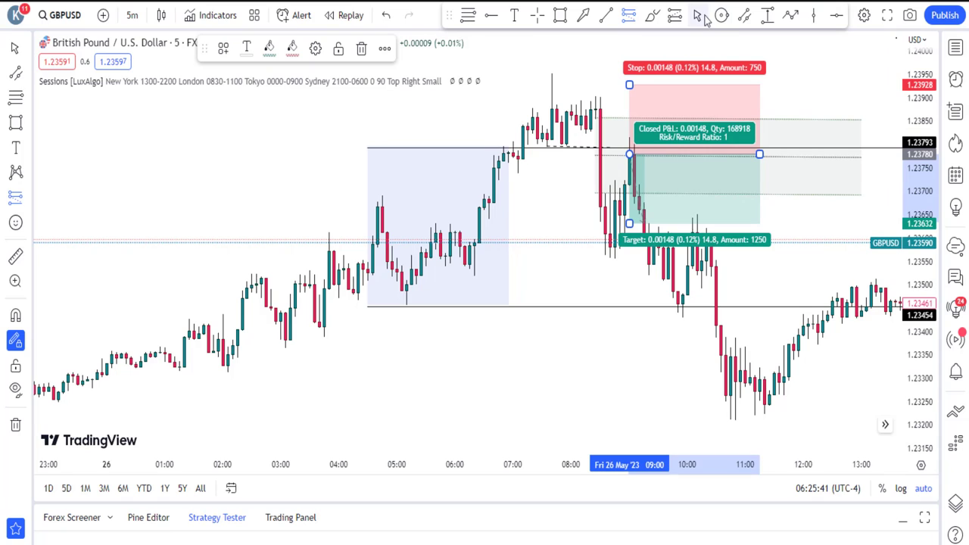
pyautogui.moveTo(628, 84); pyautogui.dragTo(613, 106)
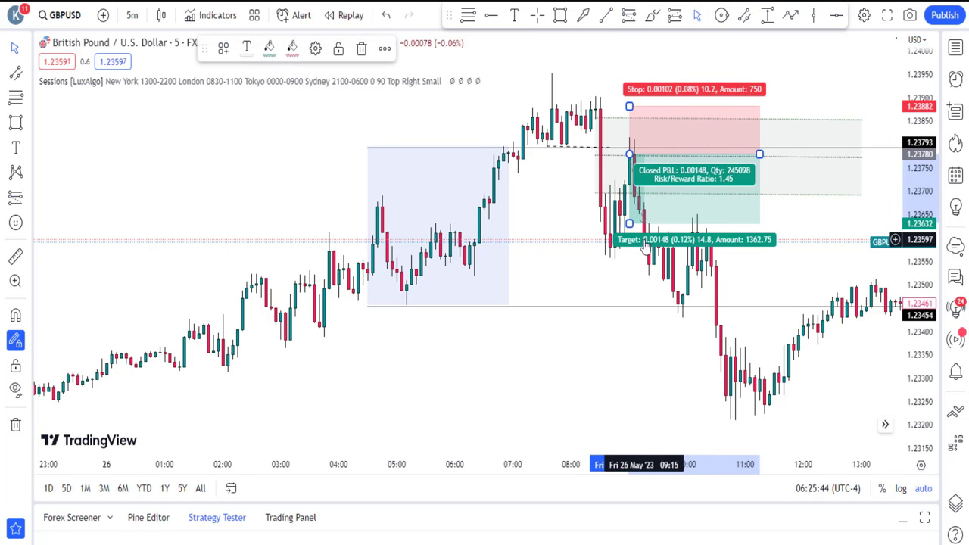
pyautogui.moveTo(627, 222); pyautogui.dragTo(629, 326)
# - Examine the London sessions of 25, 24 and 23 May for another Judas swing setup
pyautogui.moveTo(331, 398); pyautogui.dragTo(825, 297)
pyautogui.moveTo(454, 227); pyautogui.dragTo(781, 72)
pyautogui.moveTo(424, 231); pyautogui.dragTo(621, 229)
pyautogui.moveTo(215, 342); pyautogui.dragTo(587, 301)
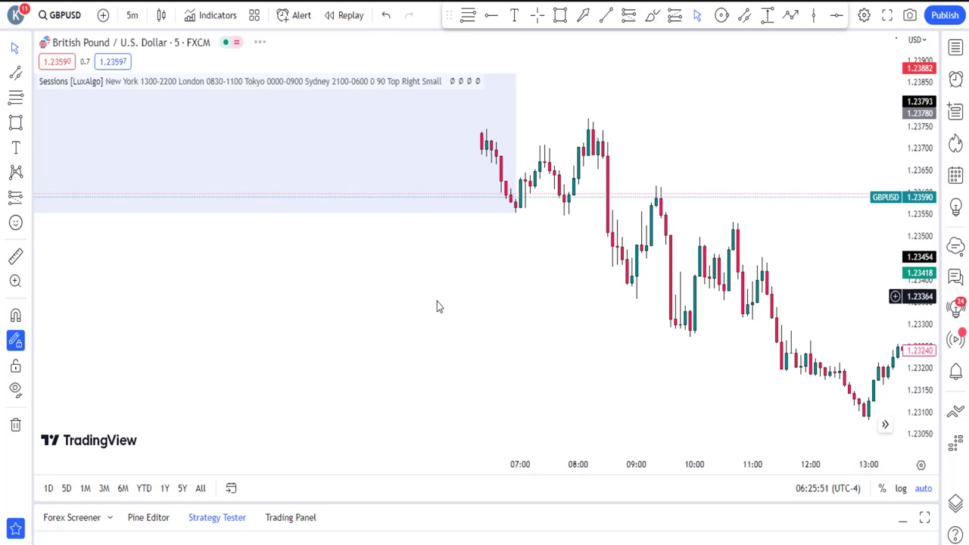
pyautogui.moveTo(447, 333); pyautogui.dragTo(556, 385)
pyautogui.moveTo(631, 361); pyautogui.dragTo(574, 361)
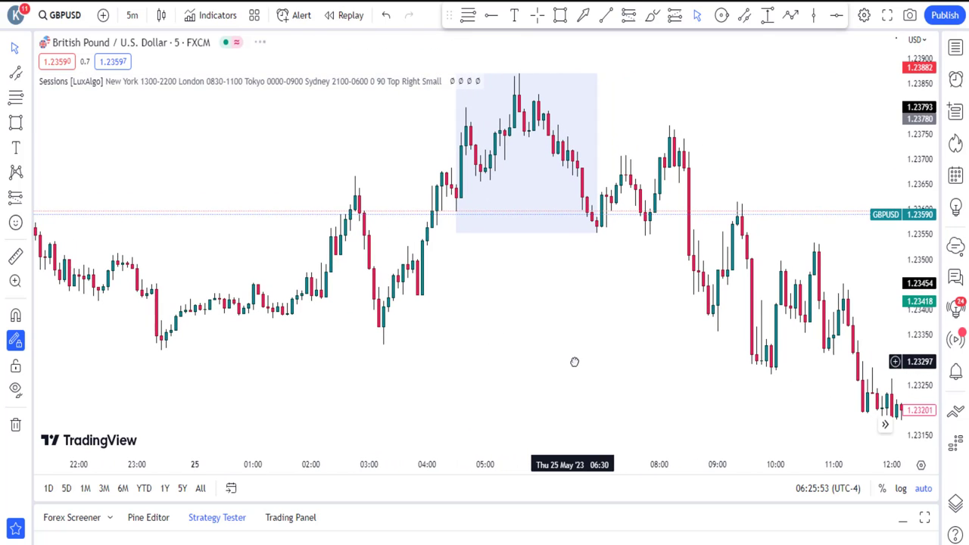
pyautogui.moveTo(536, 305); pyautogui.dragTo(768, 333)
pyautogui.moveTo(225, 305); pyautogui.dragTo(625, 305)
pyautogui.moveTo(342, 300); pyautogui.dragTo(606, 371)
pyautogui.moveTo(303, 326); pyautogui.dragTo(555, 310)
pyautogui.moveTo(593, 156); pyautogui.dragTo(754, 171)
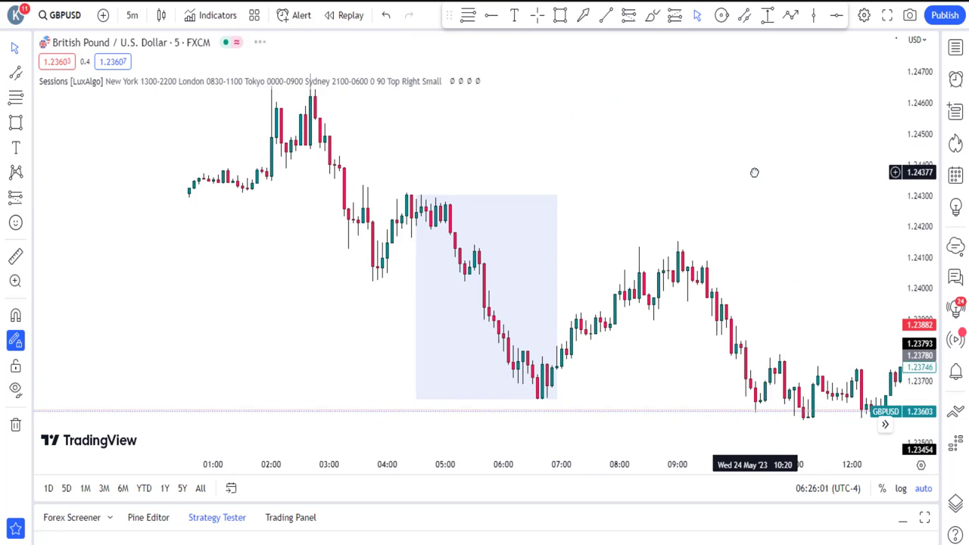
pyautogui.moveTo(659, 227); pyautogui.dragTo(777, 202)
pyautogui.moveTo(337, 273); pyautogui.dragTo(752, 205)
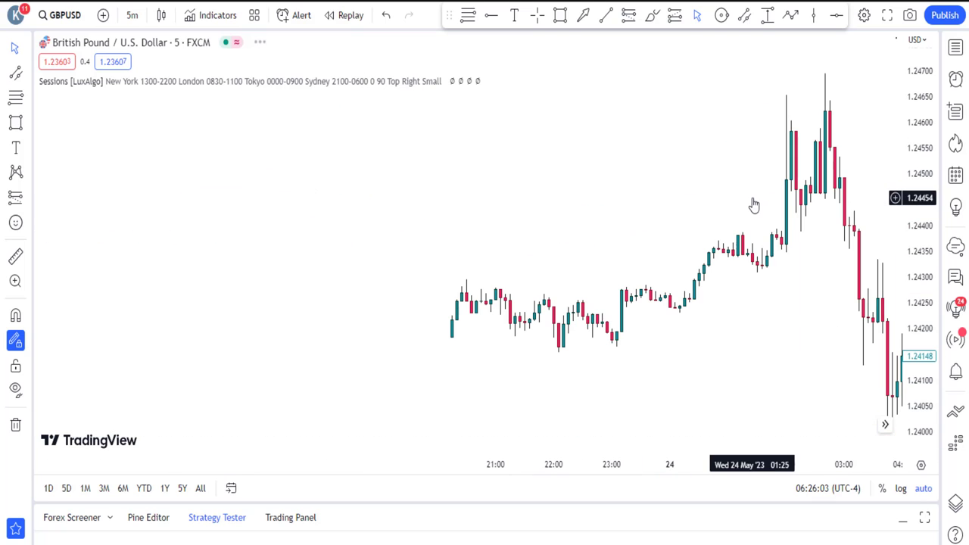
pyautogui.moveTo(189, 249); pyautogui.dragTo(564, 318)
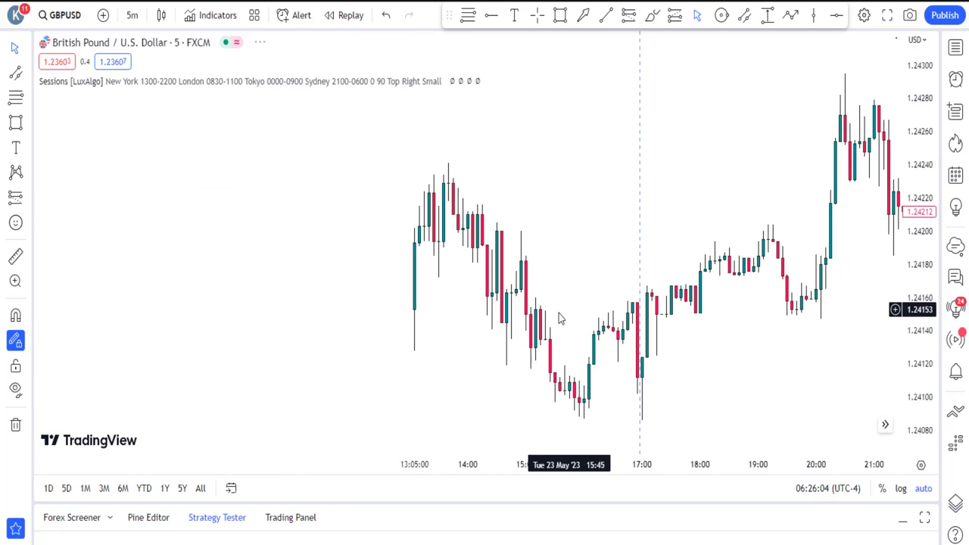
pyautogui.moveTo(266, 372); pyautogui.dragTo(731, 310)
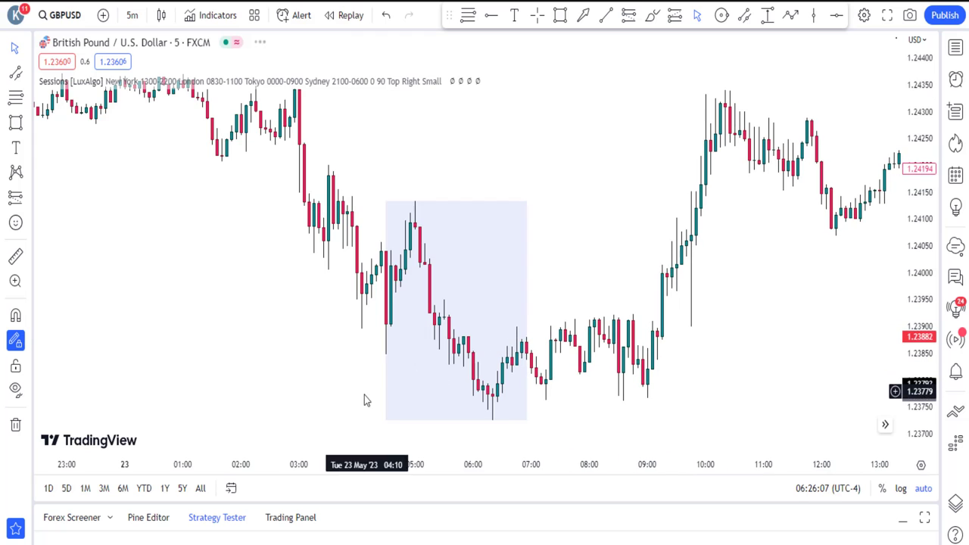
# - With the Sessions indicator temporarily hidden, draw a rectangle over the 22 May peak from 08:15 to 09:40, about 1.24705 to 1.24656
pyautogui.moveTo(101, 280)
pyautogui.mouseDown()
pyautogui.moveTo(477, 280)
pyautogui.moveTo(688, 301)
pyautogui.mouseUp()
pyautogui.moveTo(385, 227); pyautogui.dragTo(594, 227)
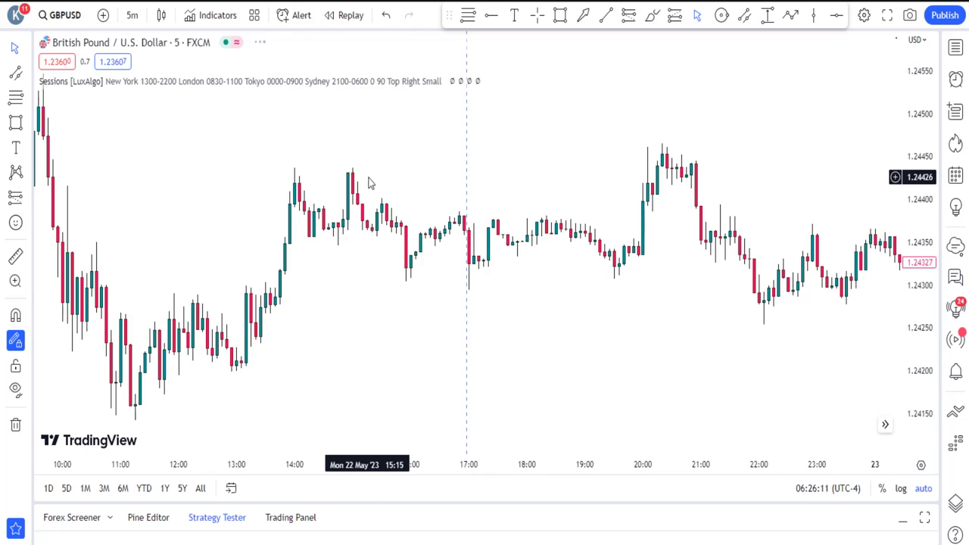
pyautogui.moveTo(368, 184); pyautogui.dragTo(684, 198)
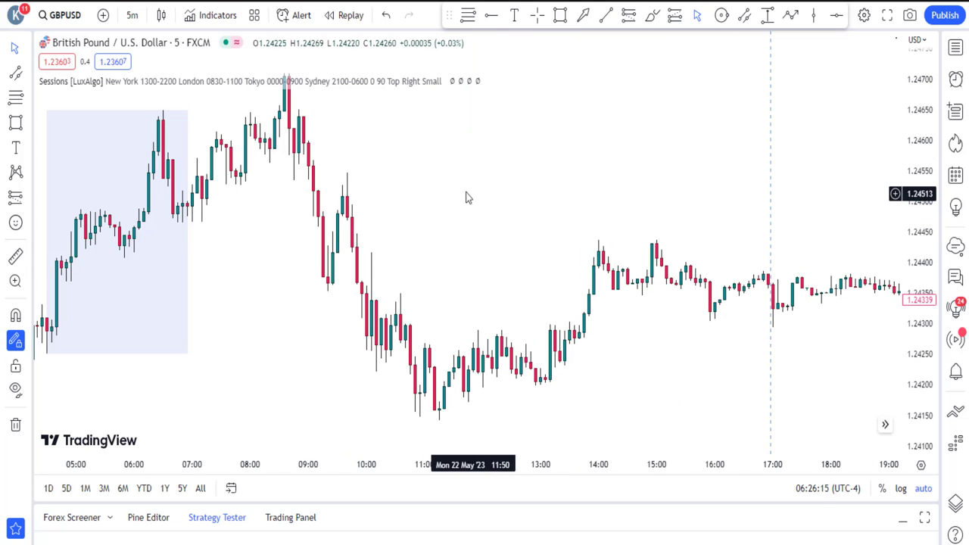
pyautogui.moveTo(474, 199); pyautogui.dragTo(661, 224)
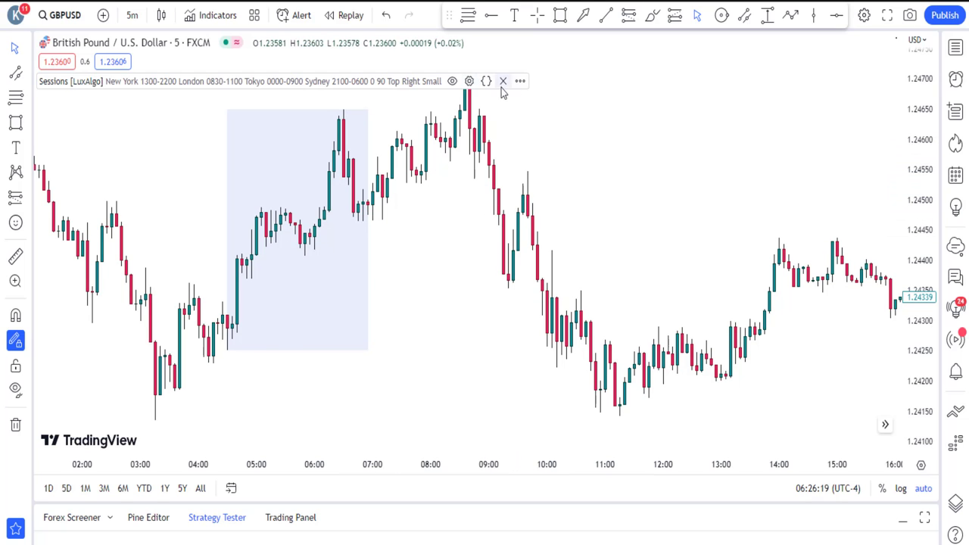
pyautogui.moveTo(526, 121); pyautogui.dragTo(585, 121)
pyautogui.hotkey('alt', 'shift', 'r')
pyautogui.click(452, 81)
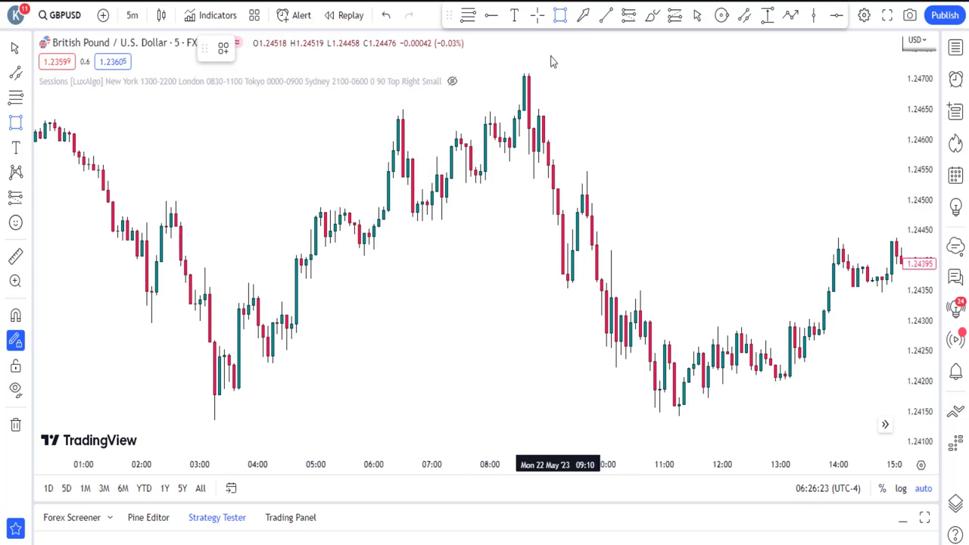
pyautogui.moveTo(505, 78); pyautogui.dragTo(592, 120)
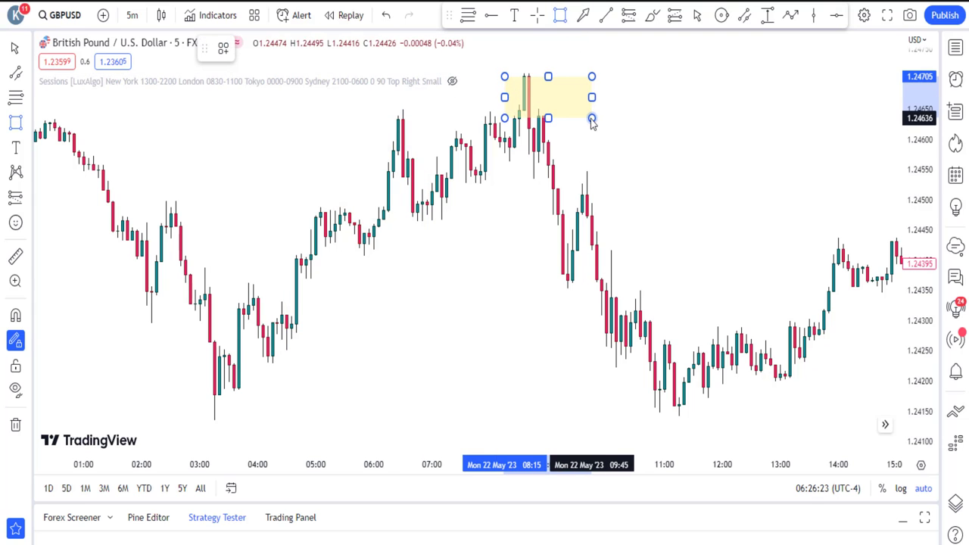
pyautogui.click(452, 81)
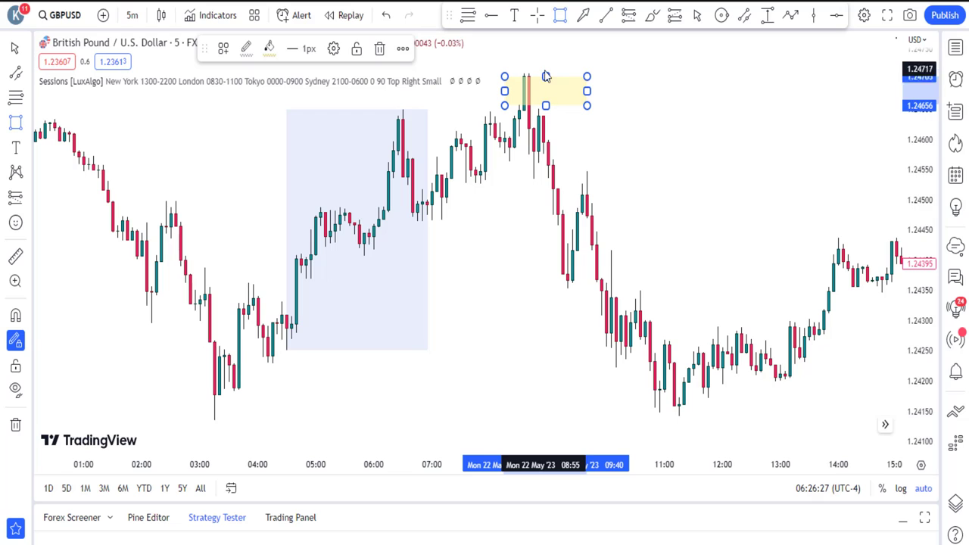